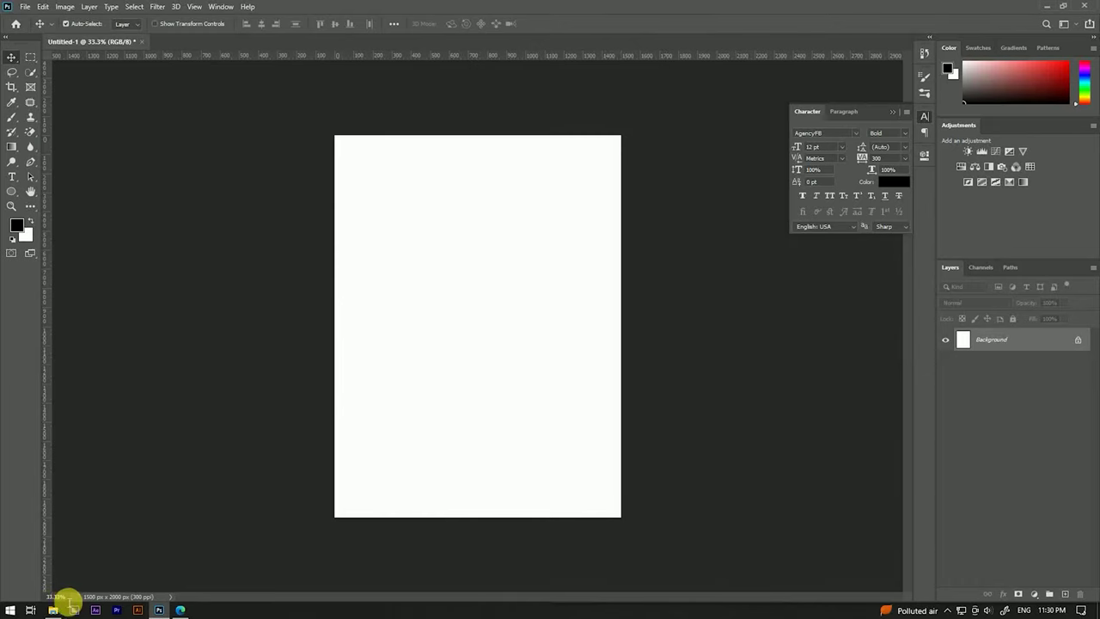
Place Car.jpg from File Explorer into the Untitled-1 document.
{"action": "left_click", "coordinate": [52, 609]}
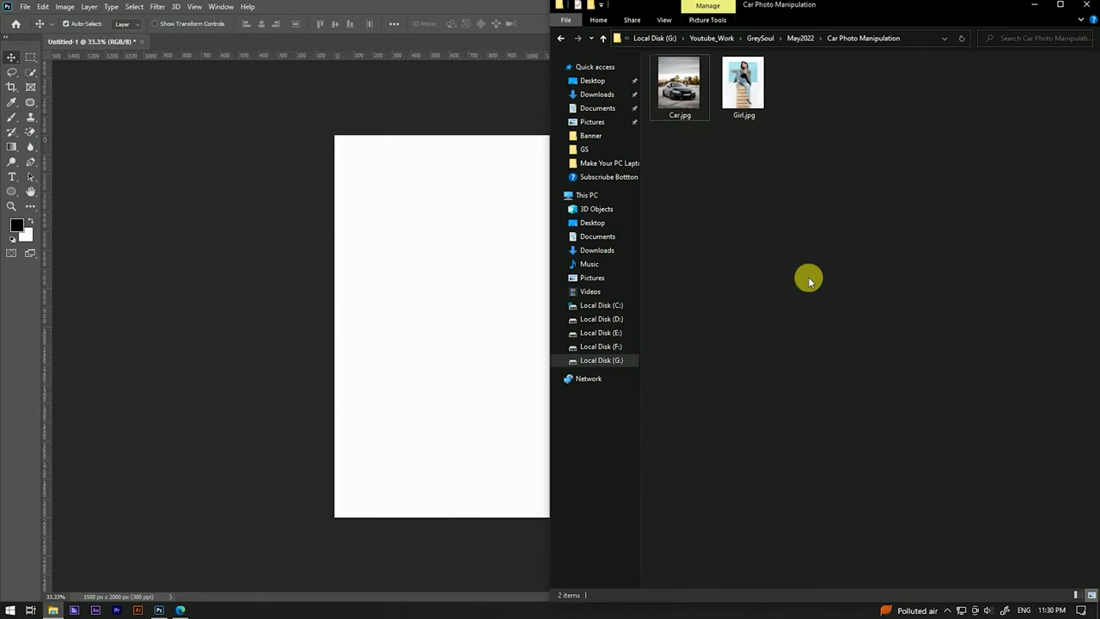
{"action": "left_click", "coordinate": [675, 92]}
{"action": "left_click_drag", "start_coordinate": [675, 92], "coordinate": [464, 302]}
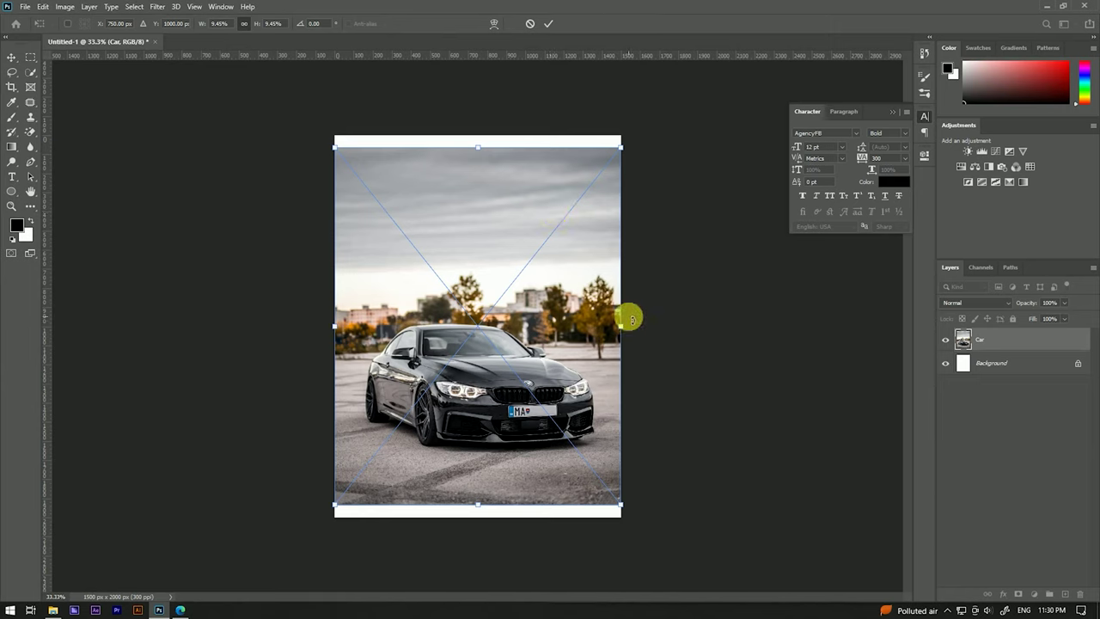
Enlarge the car photo to fill the canvas, commit it, and lock the Car layer.
{"action": "left_click_drag", "start_coordinate": [620, 327], "coordinate": [634, 327]}
{"action": "left_click", "coordinate": [551, 23]}
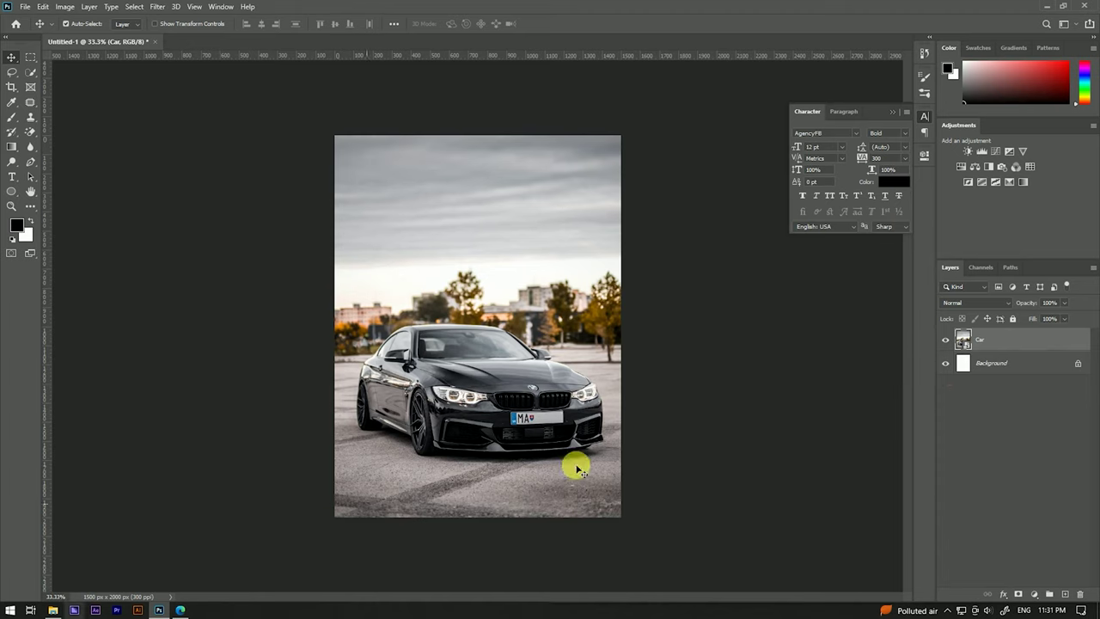
{"action": "left_click", "coordinate": [1013, 319]}
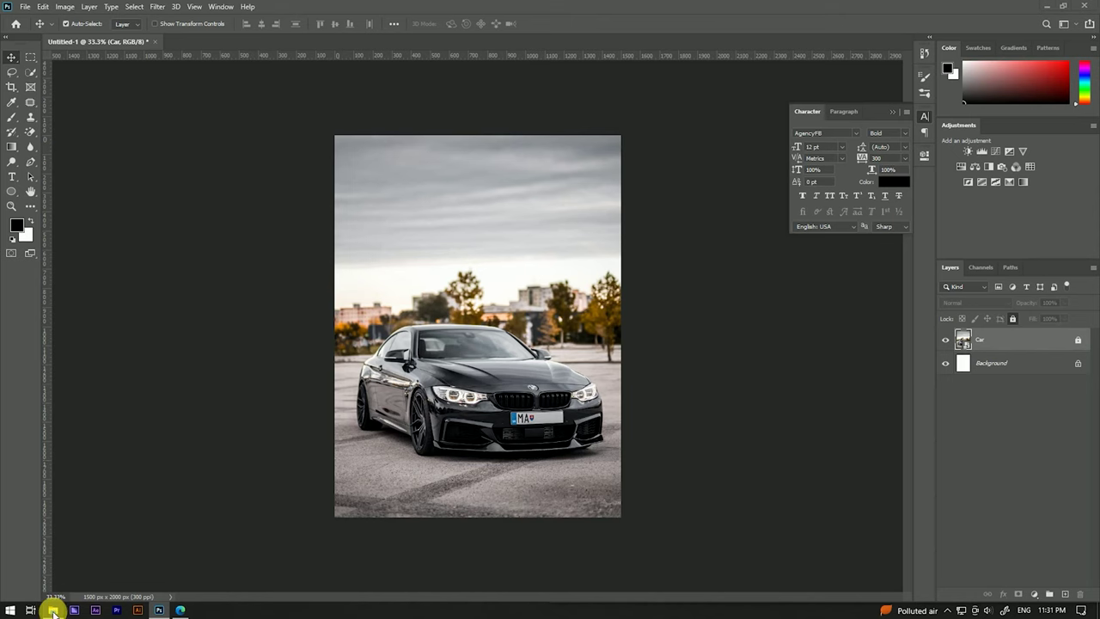
Place Girl.jpg as a Girl layer above the locked Car layer, covering the canvas.
{"action": "left_click", "coordinate": [52, 610]}
{"action": "left_click_drag", "start_coordinate": [744, 86], "coordinate": [486, 298]}
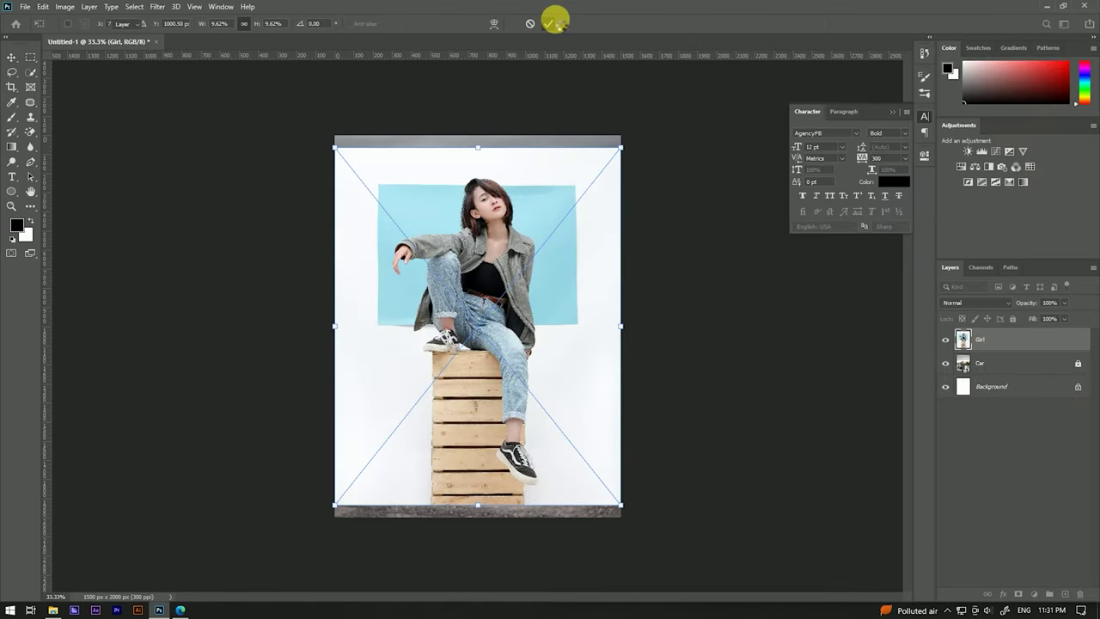
{"action": "left_click", "coordinate": [552, 22]}
{"action": "scroll", "coordinate": [497, 206], "scroll_direction": "up", "scroll_amount": 3}
{"action": "scroll", "coordinate": [493, 180], "scroll_direction": "up", "scroll_amount": 1}
{"action": "scroll", "coordinate": [493, 214], "scroll_direction": "down", "scroll_amount": 3}
{"action": "scroll", "coordinate": [495, 213], "scroll_direction": "down", "scroll_amount": 1}
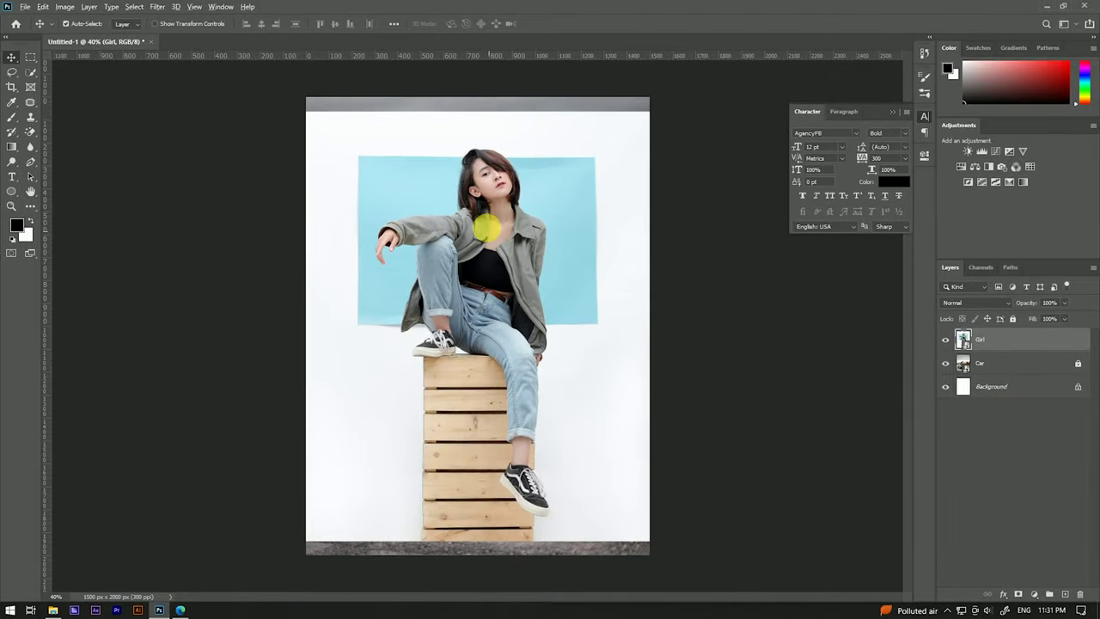
{"action": "scroll", "coordinate": [486, 228], "scroll_direction": "up", "scroll_amount": 2}
{"action": "scroll", "coordinate": [503, 211], "scroll_direction": "down", "scroll_amount": 1}
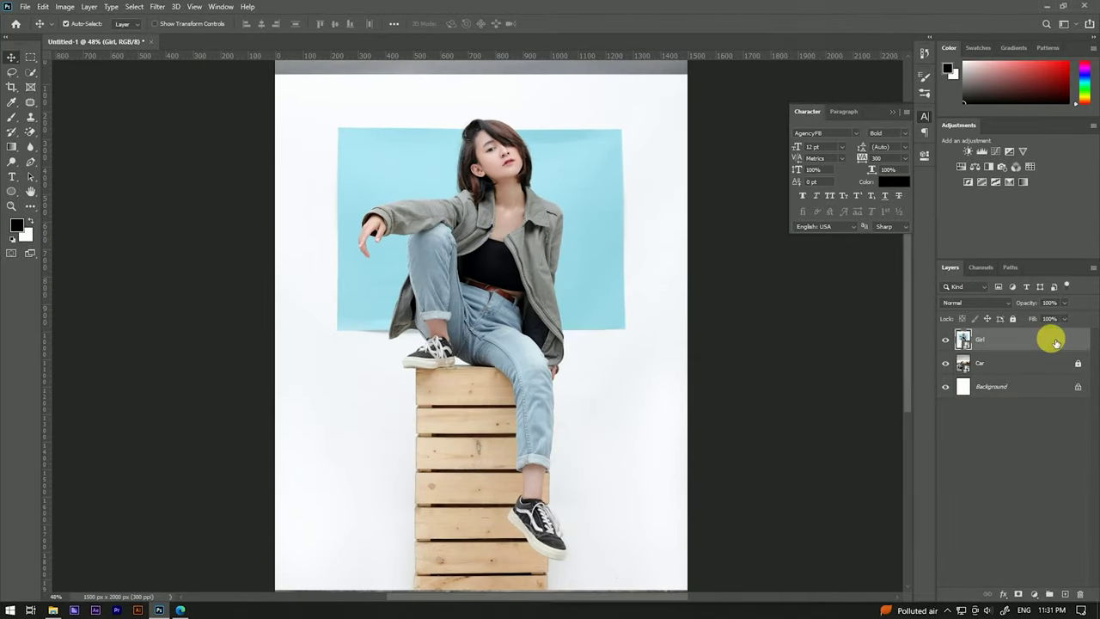
Duplicate the Girl layer, apply a High Pass filter, and set the copy to Overlay.
{"action": "left_click_drag", "start_coordinate": [1055, 343], "coordinate": [1064, 593]}
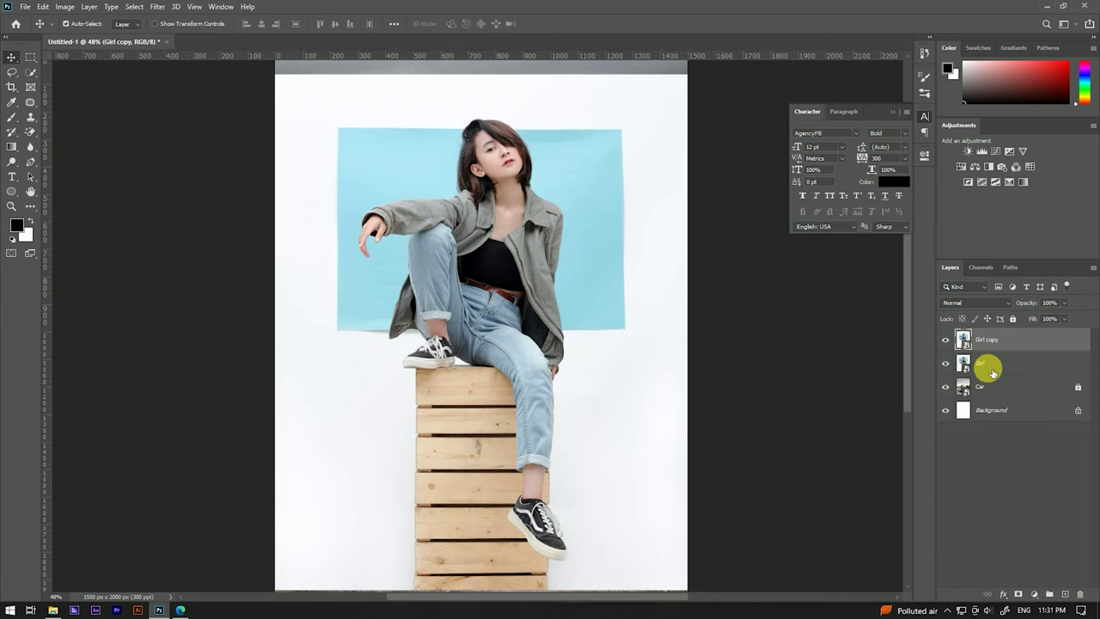
{"action": "left_click", "coordinate": [158, 8]}
{"action": "mouse_move", "coordinate": [168, 234]}
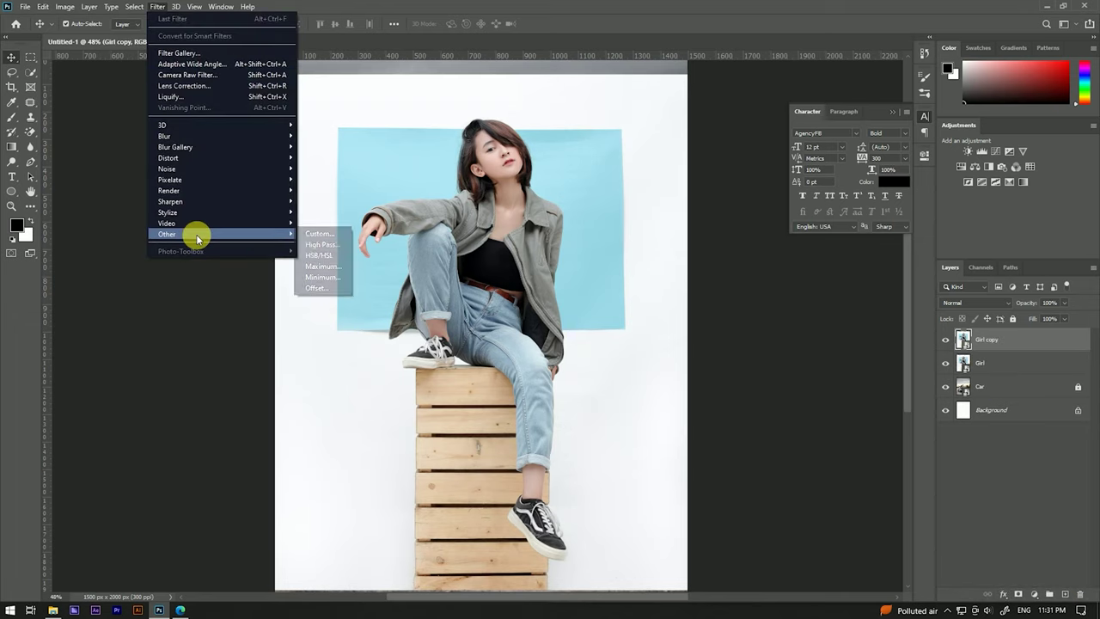
{"action": "left_click", "coordinate": [315, 242]}
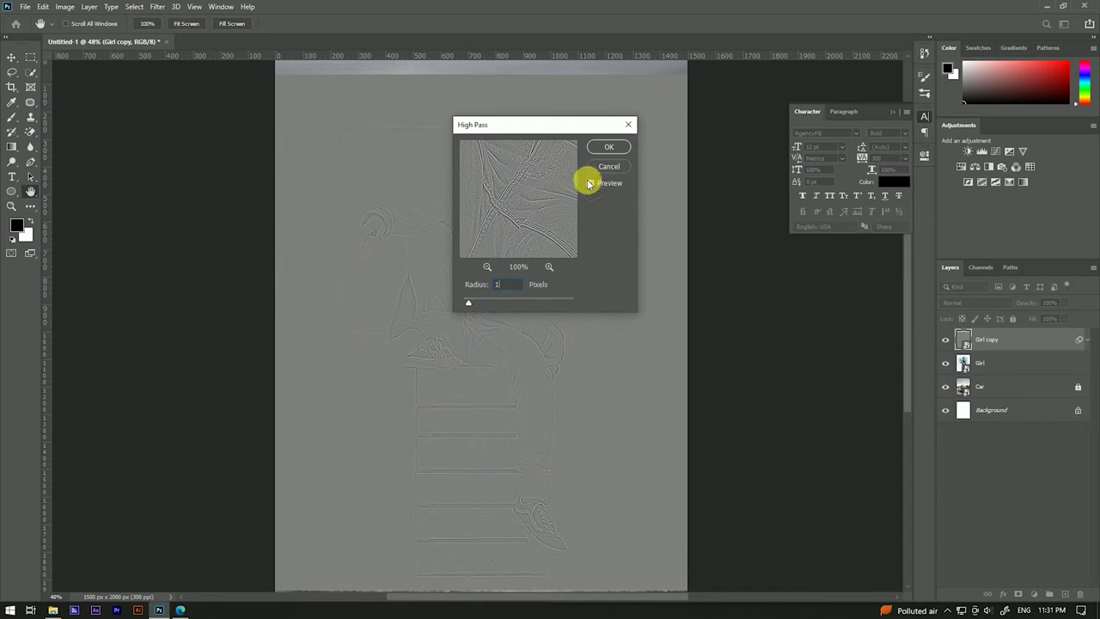
{"action": "left_click", "coordinate": [599, 146]}
{"action": "left_click", "coordinate": [942, 307]}
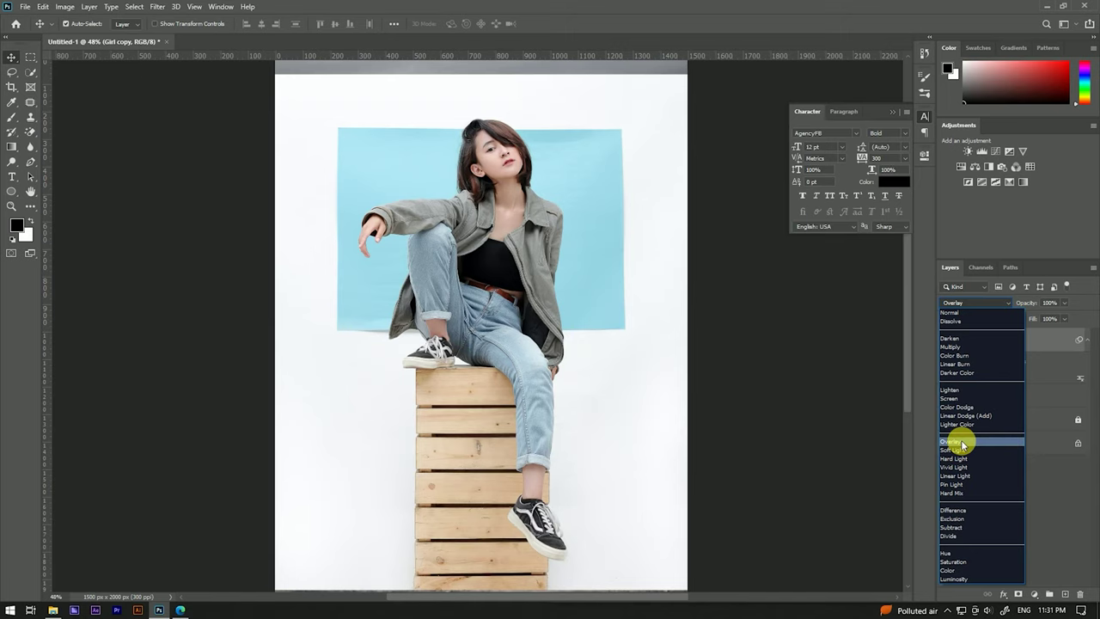
{"action": "left_click", "coordinate": [962, 443]}
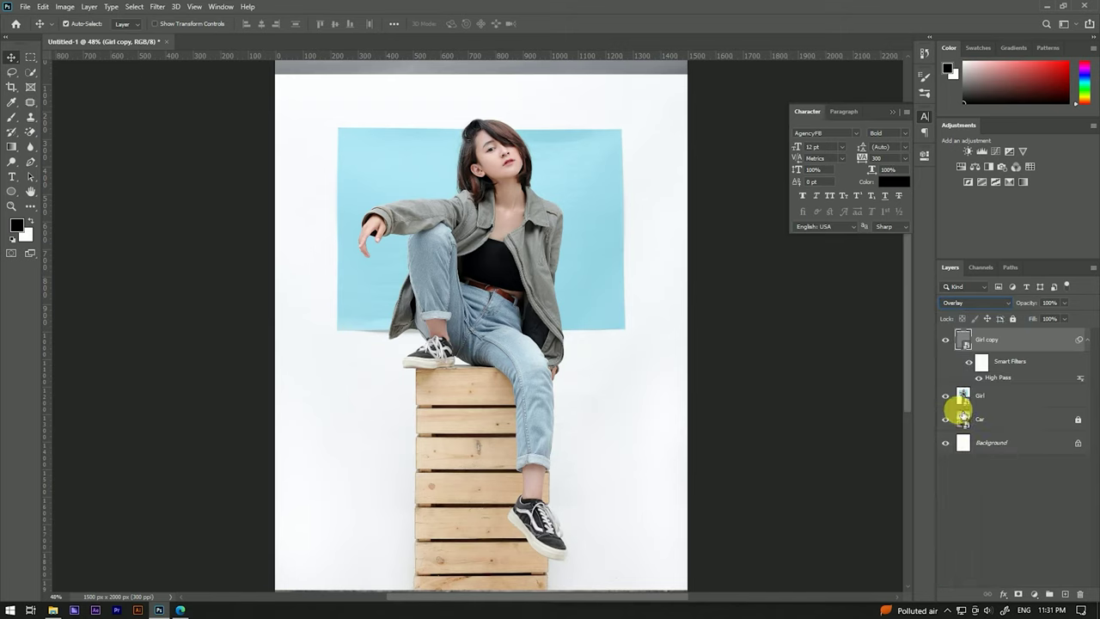
Compare the sharpening on her face, then merge Girl and Girl copy into one layer.
{"action": "left_click_drag", "start_coordinate": [481, 91], "coordinate": [521, 164]}
{"action": "left_click", "coordinate": [952, 344]}
{"action": "left_click", "coordinate": [1031, 396], "text": "shift"}
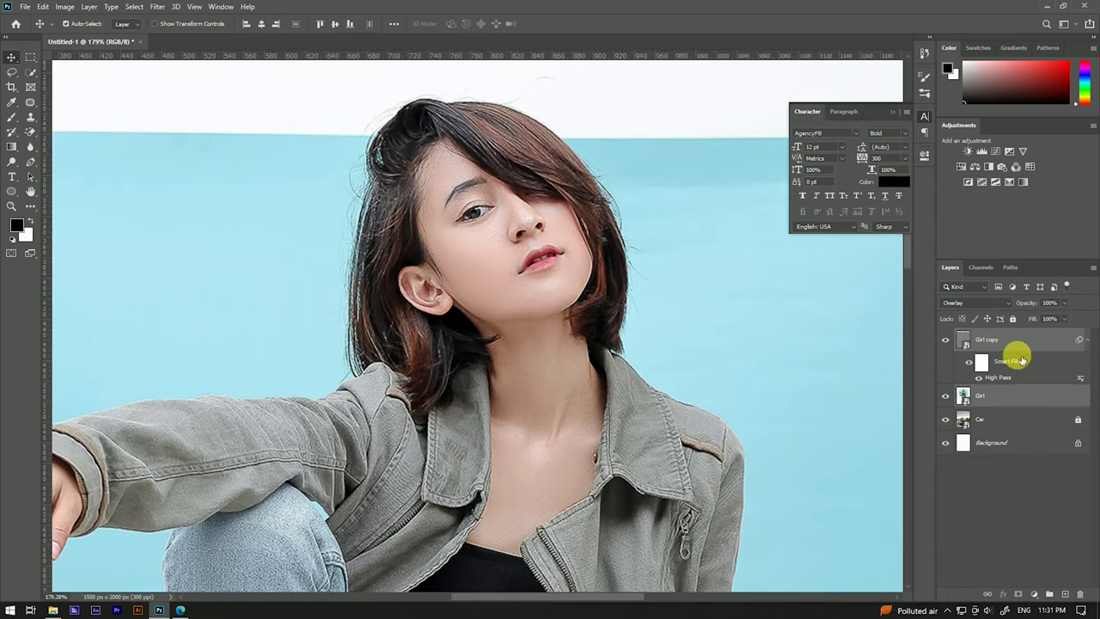
{"action": "right_click", "coordinate": [1019, 344]}
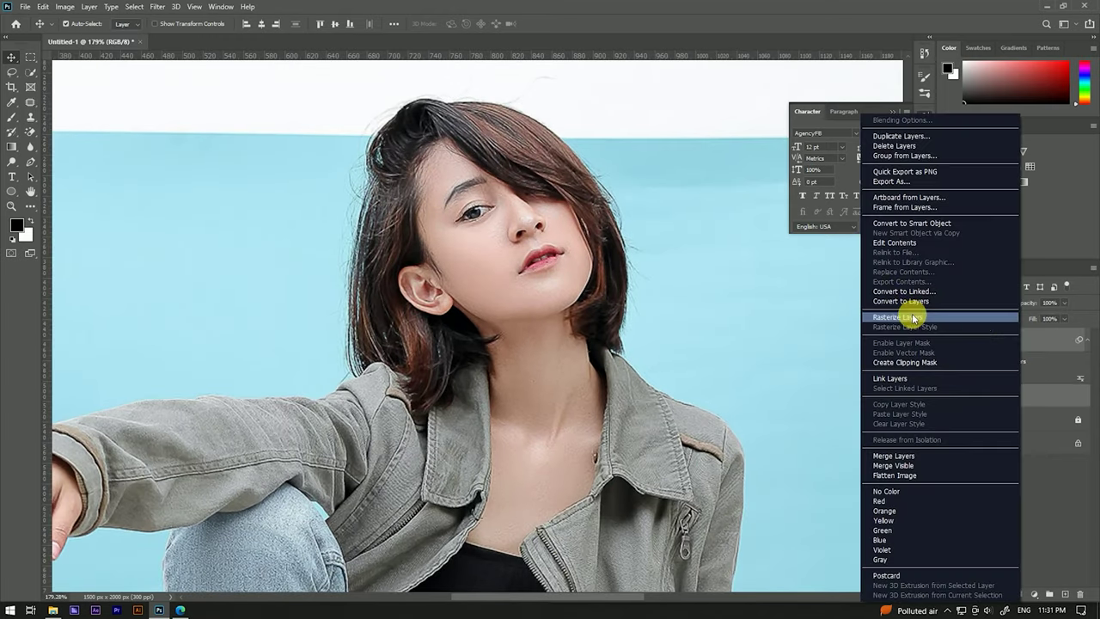
{"action": "left_click", "coordinate": [903, 460]}
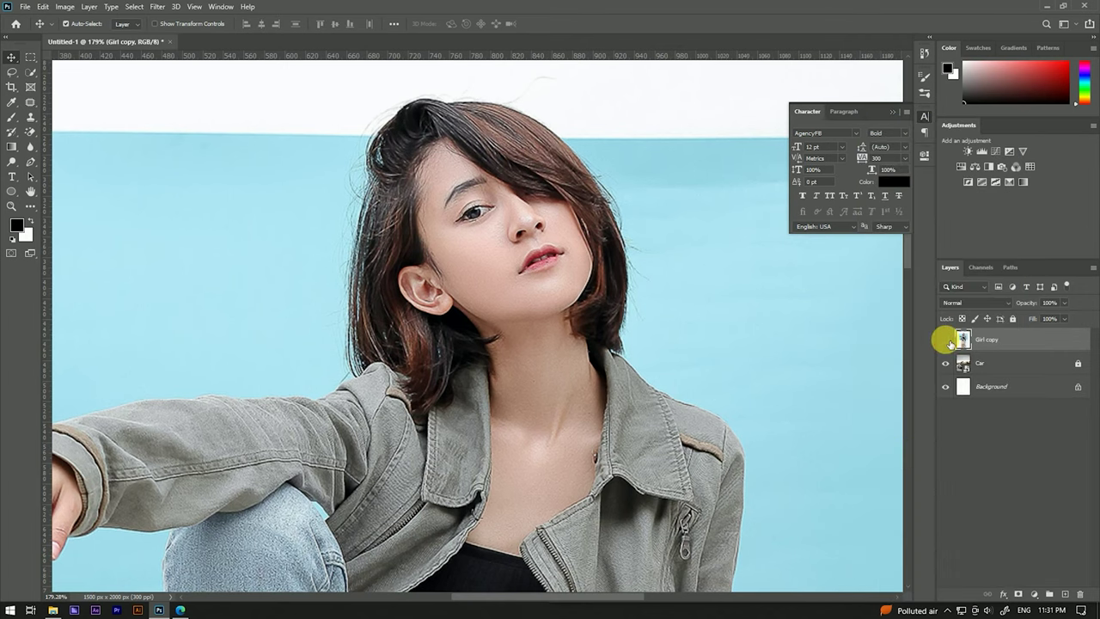
{"action": "key", "text": "ctrl+0"}
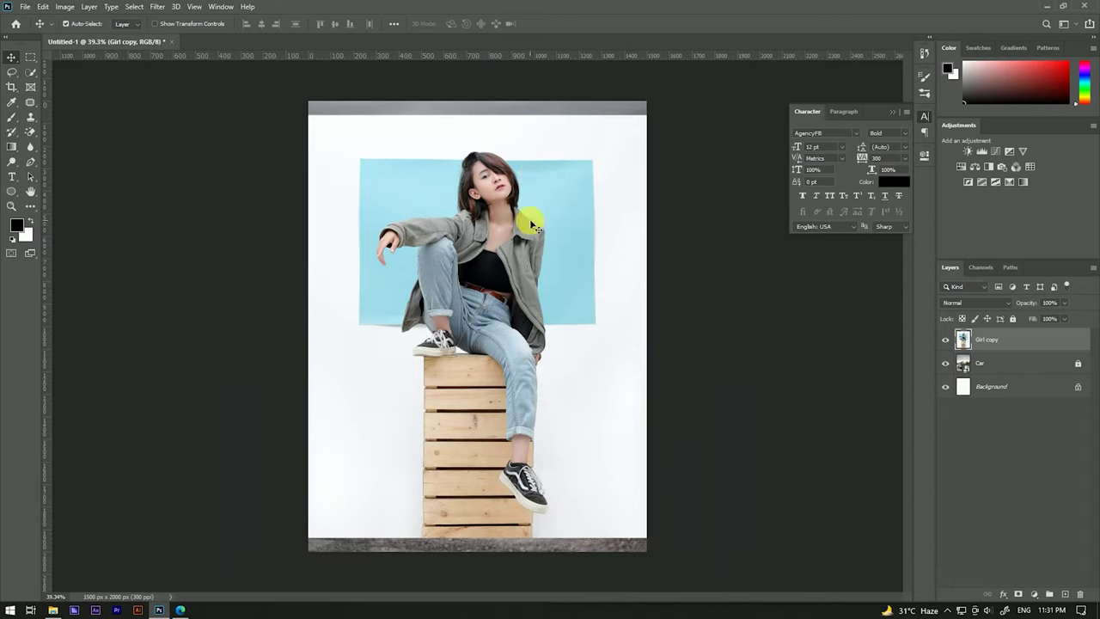
Auto-select the girl with Select Subject, then zoom in on her shoe and the wooden box.
{"action": "left_click", "coordinate": [28, 75]}
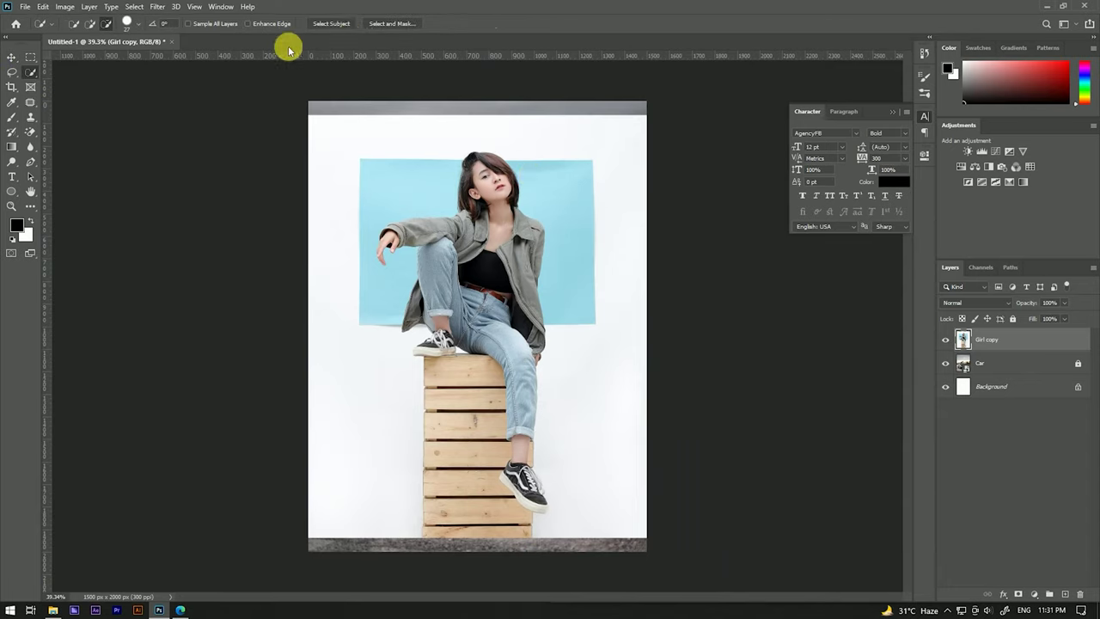
{"action": "left_click", "coordinate": [332, 23]}
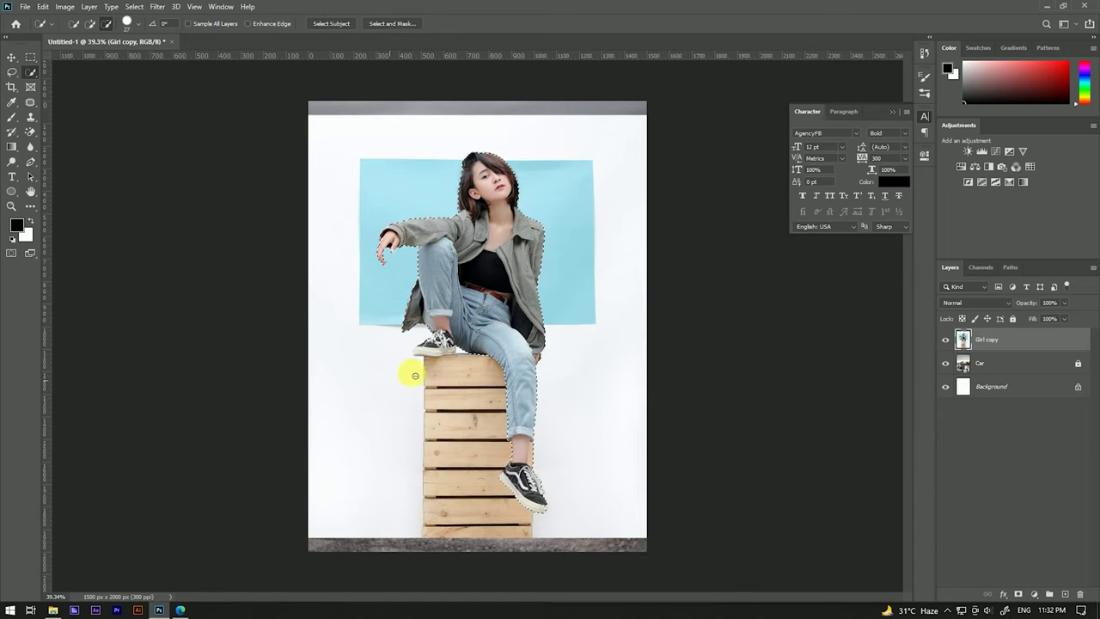
{"action": "left_click", "coordinate": [12, 71]}
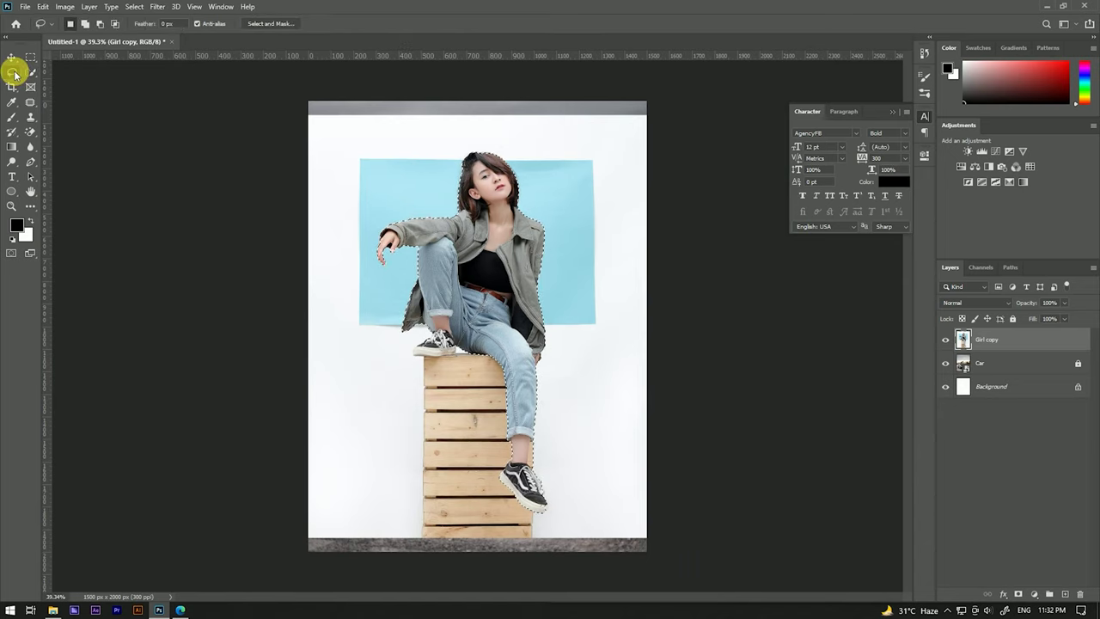
{"action": "scroll", "coordinate": [418, 258], "scroll_direction": "up", "scroll_amount": 3}
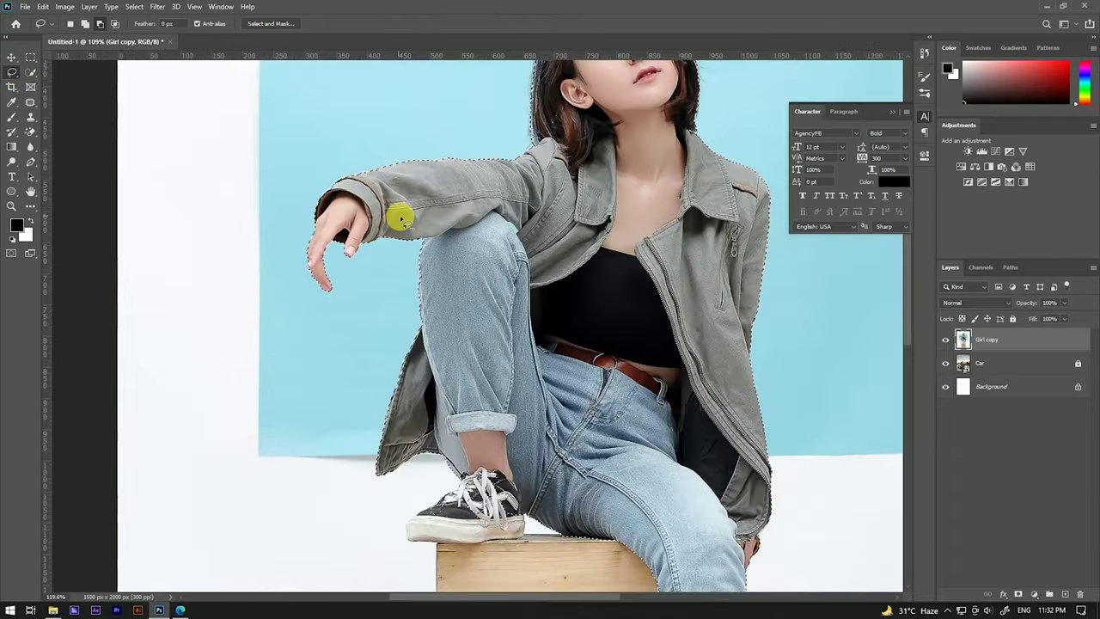
{"action": "scroll", "coordinate": [397, 215], "scroll_direction": "up", "scroll_amount": 4}
{"action": "scroll", "coordinate": [332, 252], "scroll_direction": "down", "scroll_amount": 2}
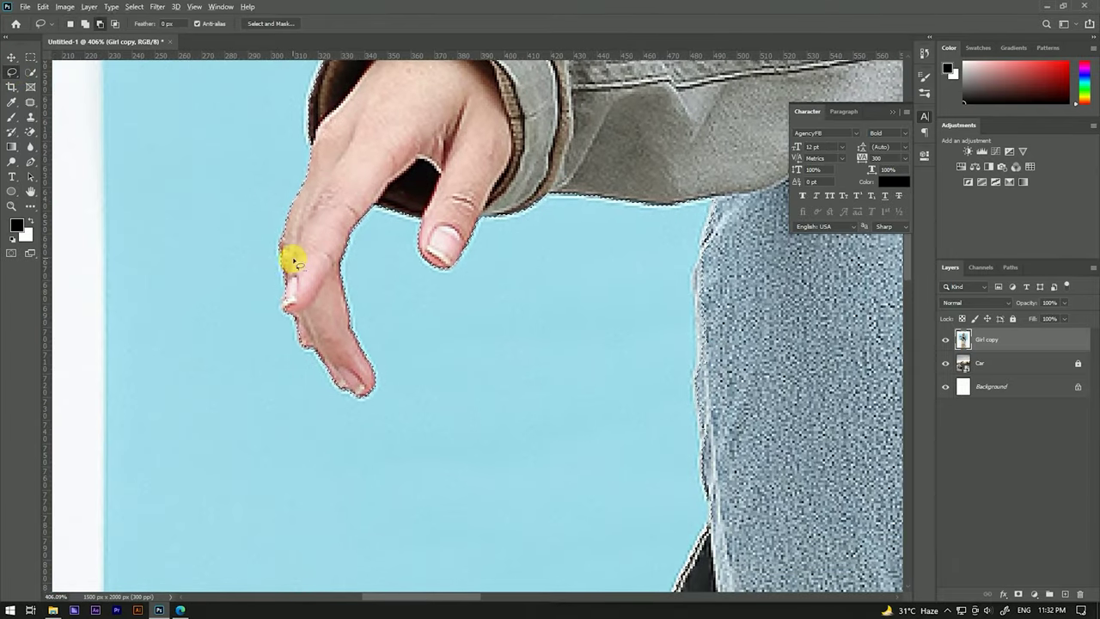
{"action": "scroll", "coordinate": [292, 259], "scroll_direction": "down", "scroll_amount": 1}
{"action": "scroll", "coordinate": [296, 260], "scroll_direction": "down", "scroll_amount": 5}
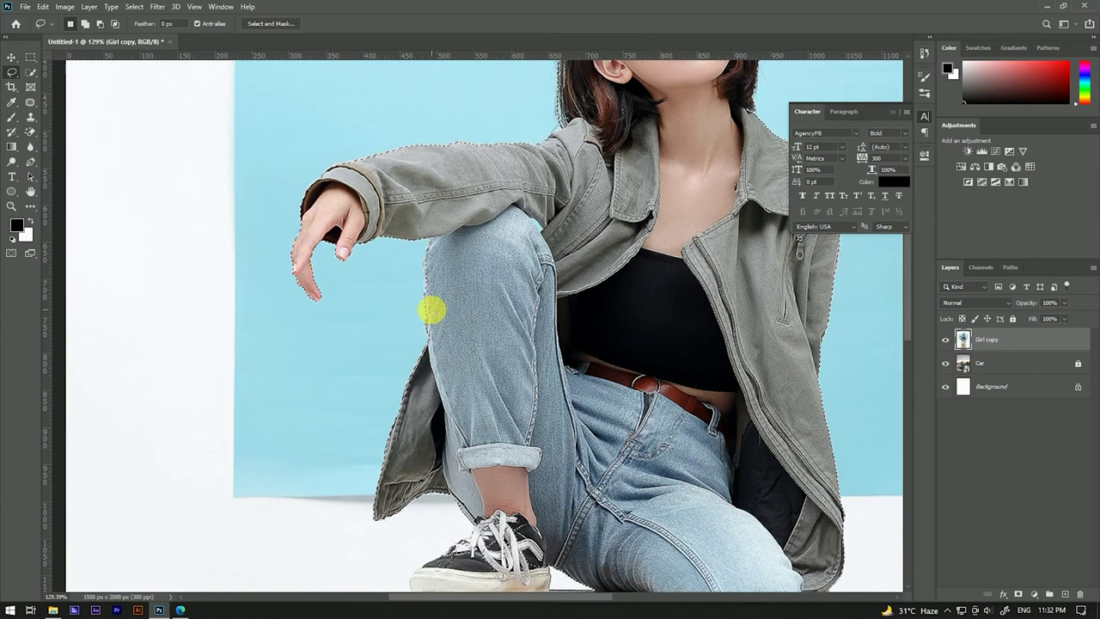
{"action": "left_click_drag", "start_coordinate": [493, 507], "coordinate": [455, 375]}
{"action": "scroll", "coordinate": [430, 405], "scroll_direction": "up", "scroll_amount": 7}
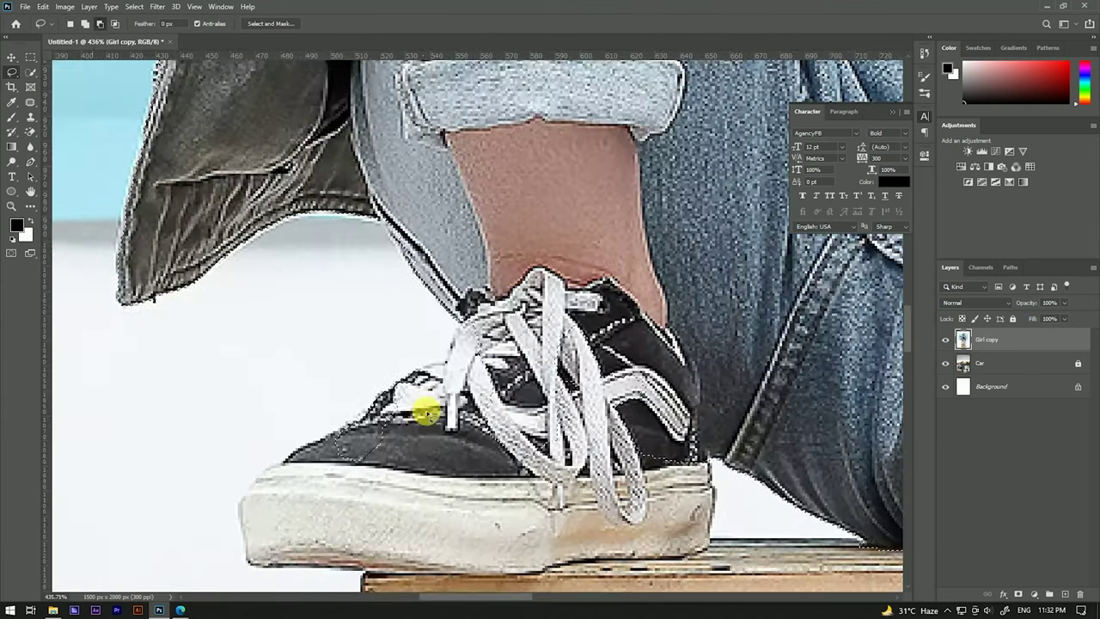
{"action": "scroll", "coordinate": [405, 412], "scroll_direction": "up", "scroll_amount": 1}
Lasso-trace the girl's shoe and legs into the selection, leaving out the wooden crate.
{"action": "left_click", "coordinate": [504, 234]}
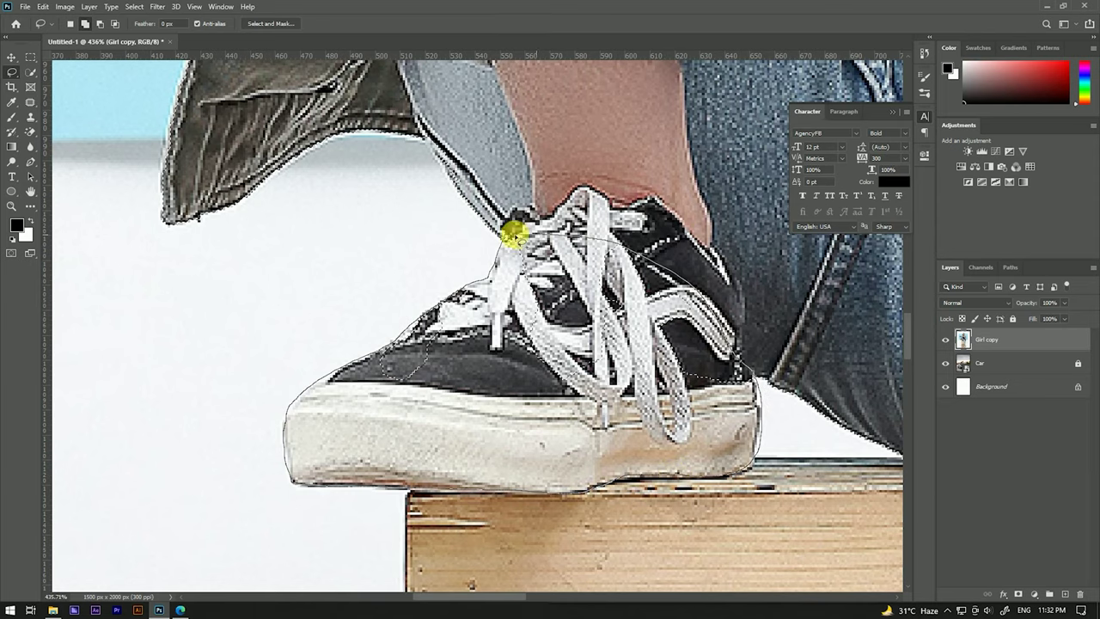
{"action": "scroll", "coordinate": [503, 282], "scroll_direction": "right", "scroll_amount": 5}
{"action": "scroll", "coordinate": [573, 361], "scroll_direction": "right", "scroll_amount": 5}
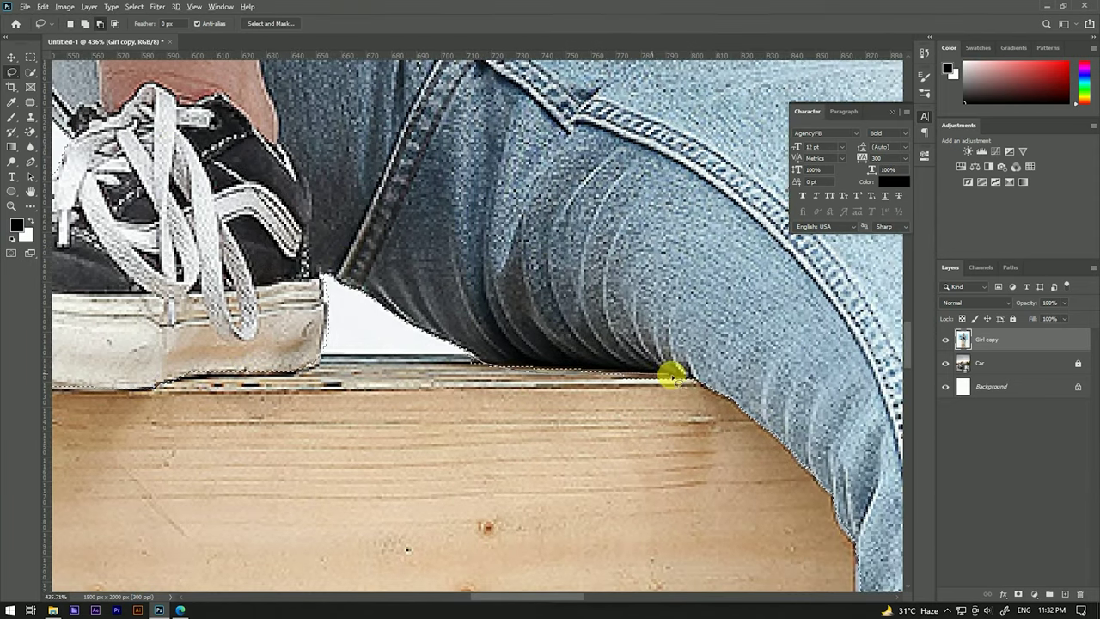
{"action": "scroll", "coordinate": [388, 289], "scroll_direction": "down", "scroll_amount": 5}
{"action": "scroll", "coordinate": [507, 412], "scroll_direction": "up", "scroll_amount": 5}
{"action": "scroll", "coordinate": [453, 295], "scroll_direction": "up", "scroll_amount": 3}
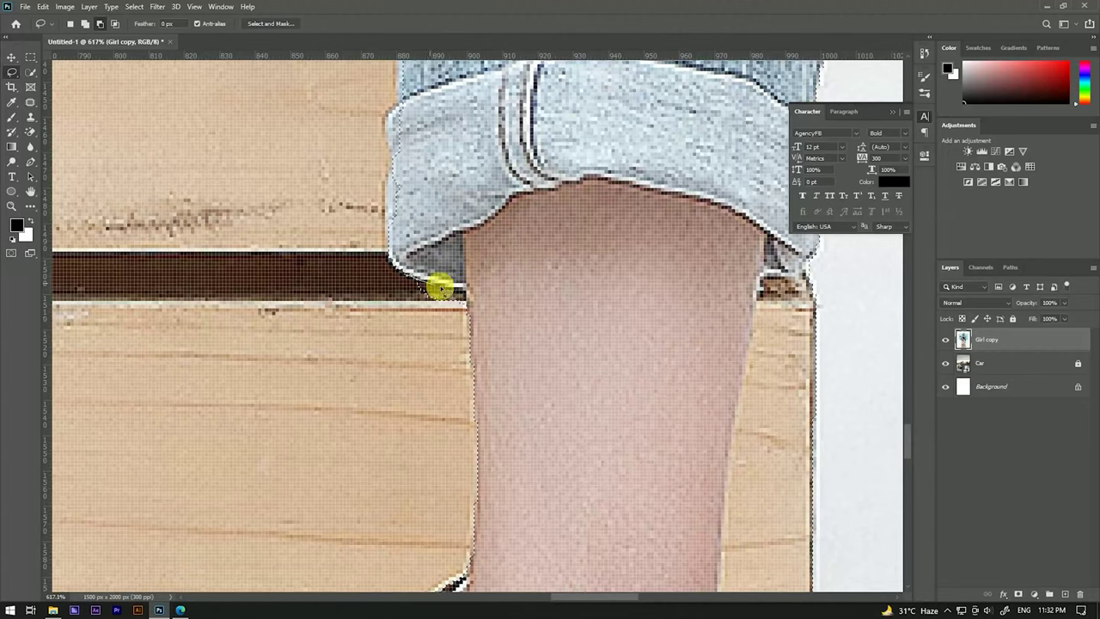
{"action": "scroll", "coordinate": [403, 252], "scroll_direction": "down", "scroll_amount": 3}
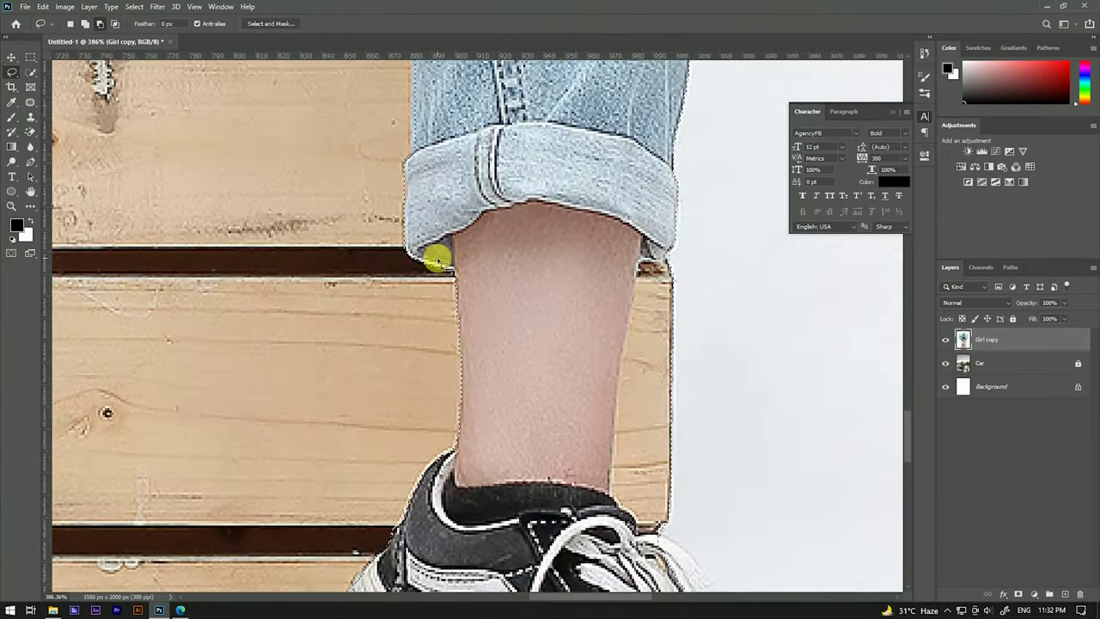
{"action": "scroll", "coordinate": [421, 97], "scroll_direction": "up", "scroll_amount": 2}
{"action": "scroll", "coordinate": [437, 101], "scroll_direction": "down", "scroll_amount": 3}
{"action": "scroll", "coordinate": [576, 238], "scroll_direction": "up", "scroll_amount": 1}
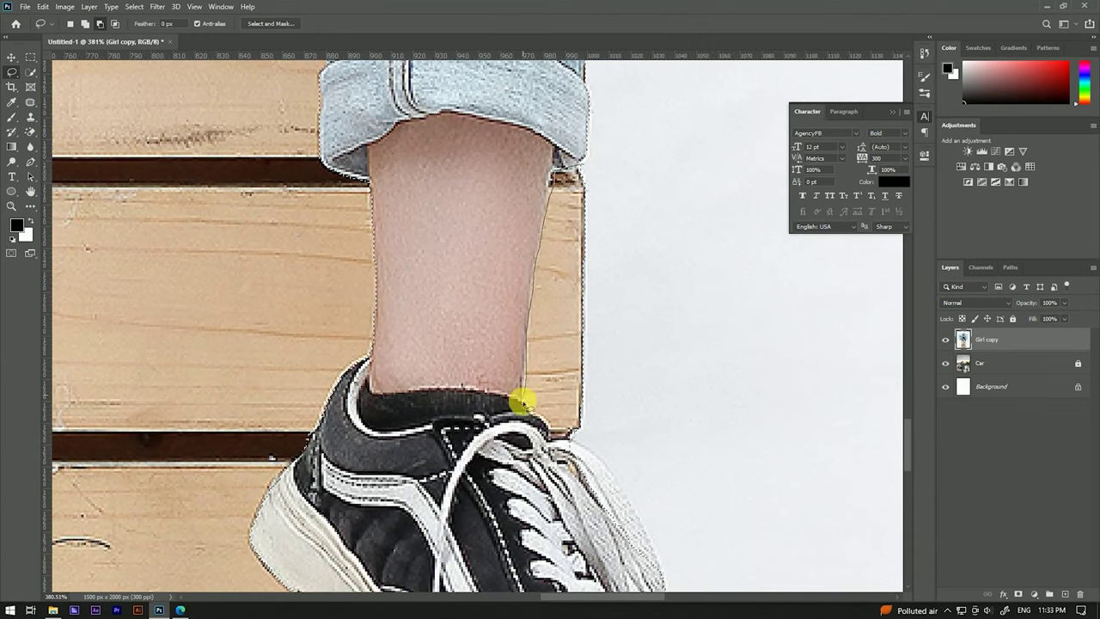
{"action": "scroll", "coordinate": [608, 249], "scroll_direction": "down", "scroll_amount": 3}
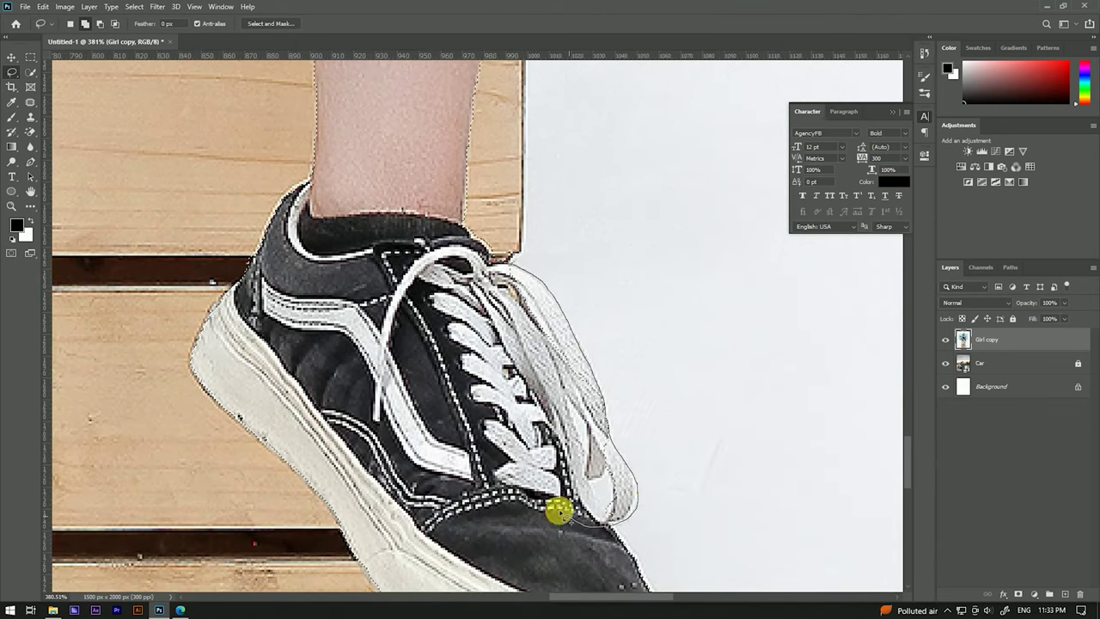
{"action": "scroll", "coordinate": [527, 300], "scroll_direction": "down", "scroll_amount": 3}
{"action": "scroll", "coordinate": [565, 380], "scroll_direction": "up", "scroll_amount": 2}
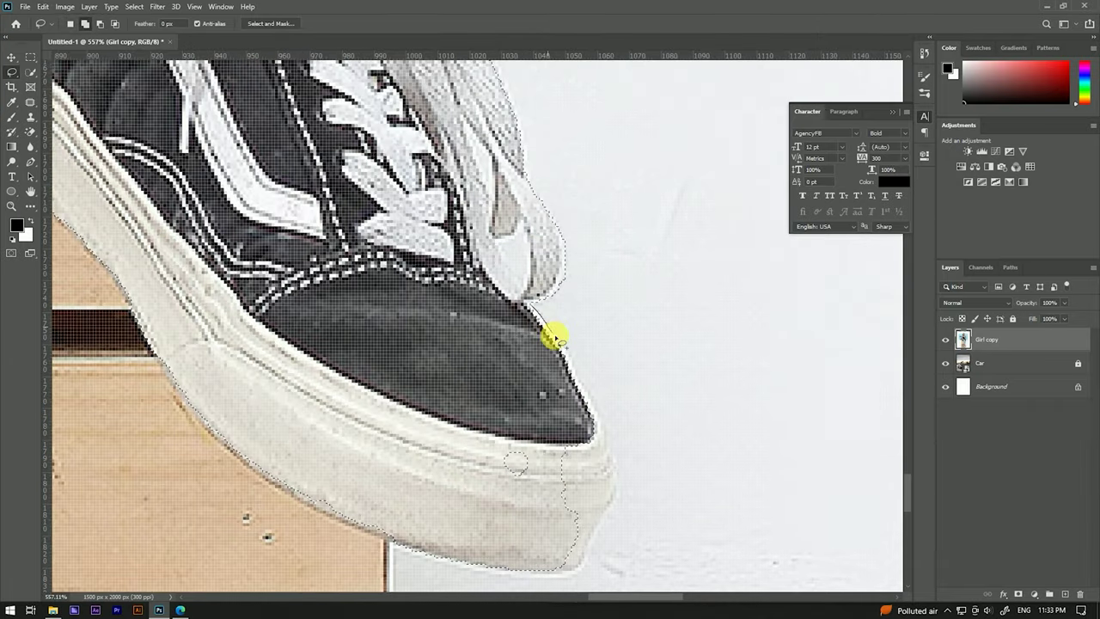
{"action": "scroll", "coordinate": [509, 563], "scroll_direction": "down", "scroll_amount": 3}
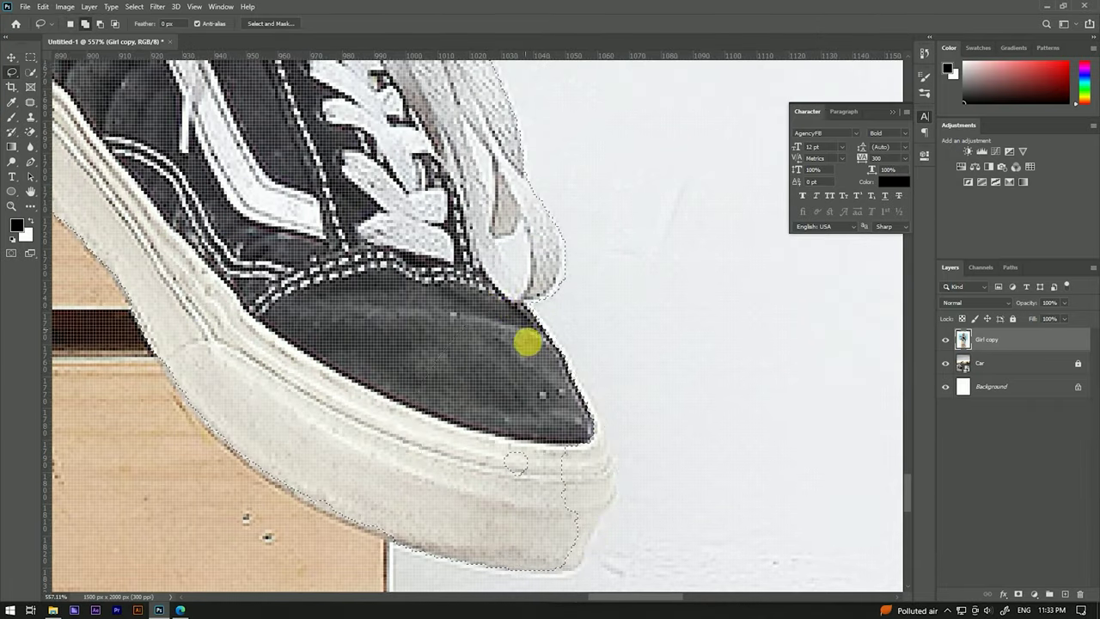
{"action": "scroll", "coordinate": [535, 405], "scroll_direction": "down", "scroll_amount": 3}
{"action": "scroll", "coordinate": [533, 356], "scroll_direction": "up", "scroll_amount": 3}
{"action": "scroll", "coordinate": [513, 435], "scroll_direction": "down", "scroll_amount": 5}
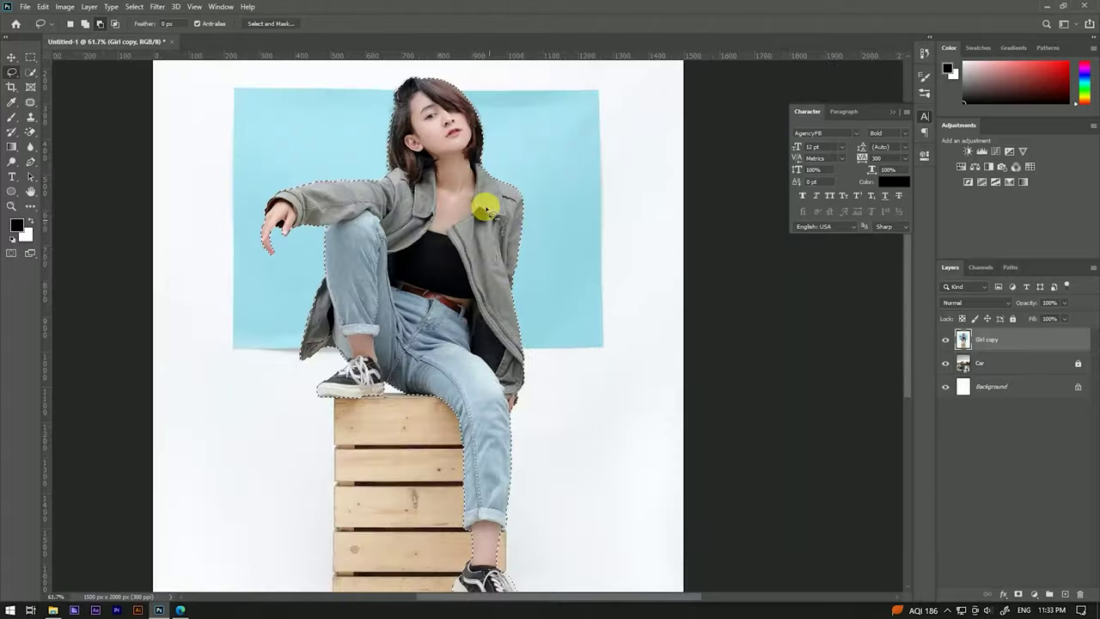
{"action": "scroll", "coordinate": [486, 203], "scroll_direction": "up", "scroll_amount": 5}
{"action": "scroll", "coordinate": [462, 117], "scroll_direction": "down", "scroll_amount": 2}
{"action": "scroll", "coordinate": [521, 292], "scroll_direction": "up", "scroll_amount": 1}
{"action": "scroll", "coordinate": [341, 89], "scroll_direction": "down", "scroll_amount": 2}
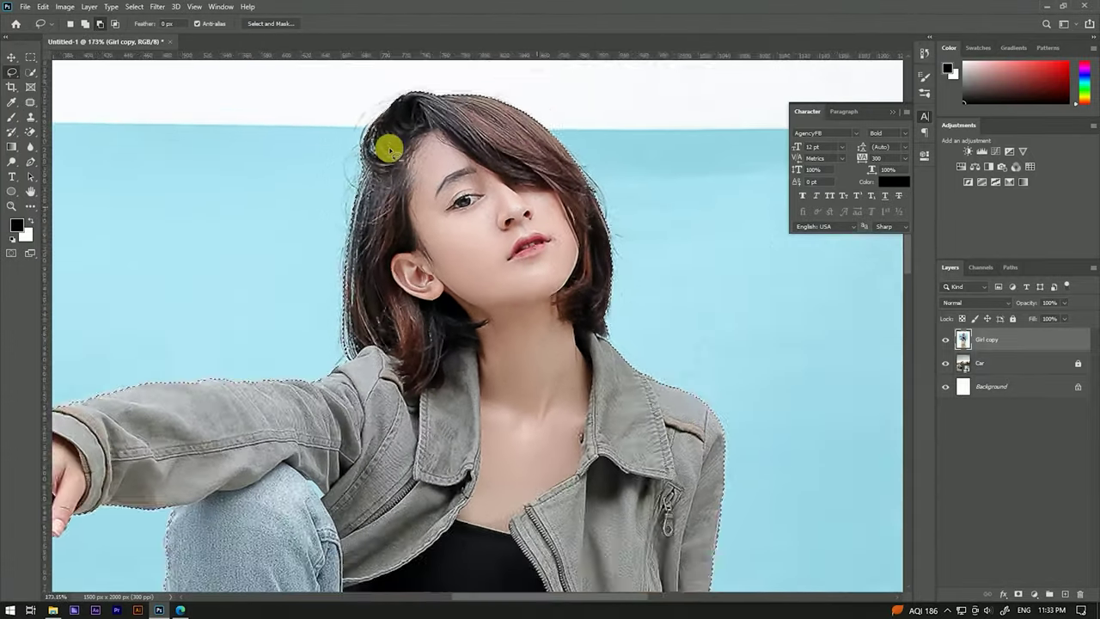
{"action": "scroll", "coordinate": [386, 142], "scroll_direction": "down", "scroll_amount": 1}
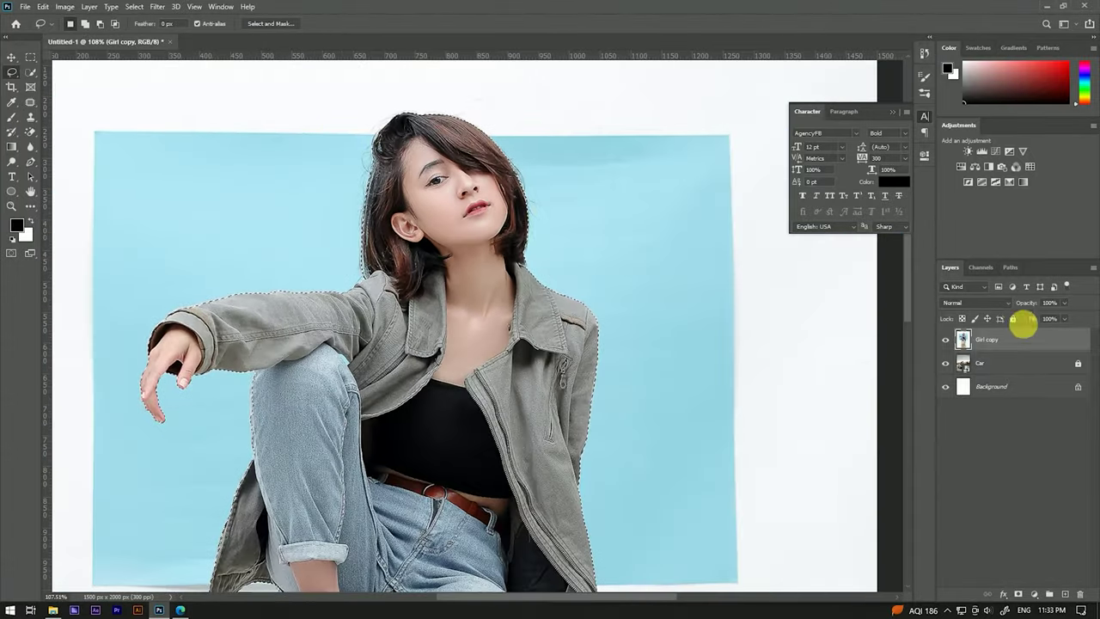
{"action": "left_click", "coordinate": [31, 72]}
{"action": "left_click", "coordinate": [380, 25]}
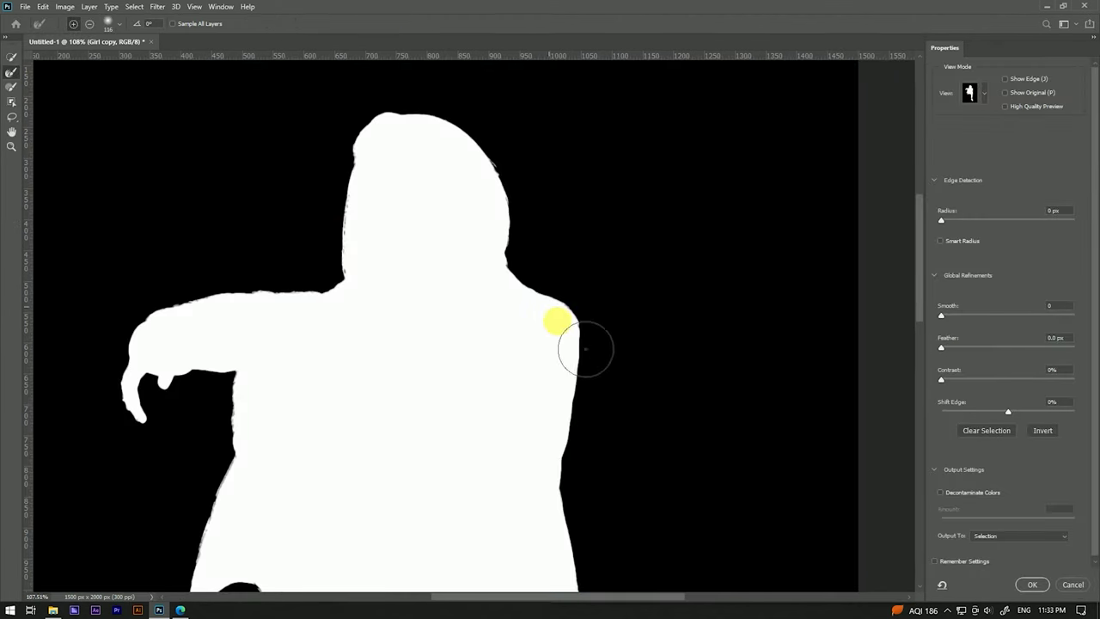
Brush over the hair edges around the girl's head to refine them.
{"action": "scroll", "coordinate": [559, 333], "scroll_direction": "down", "scroll_amount": 1}
{"action": "key", "text": "ctrl+0"}
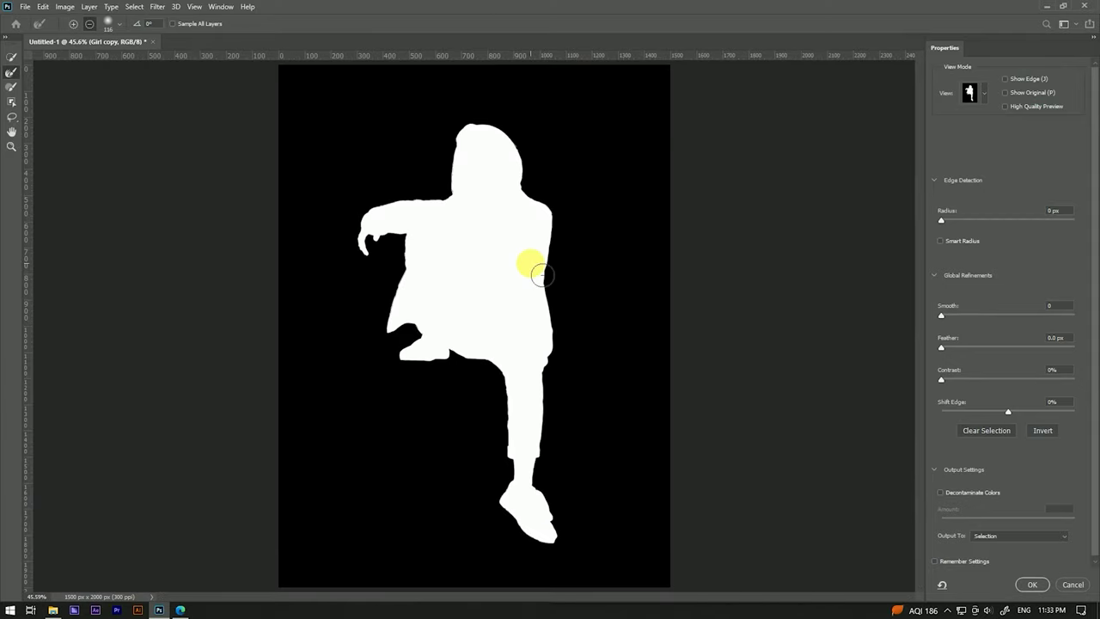
{"action": "scroll", "coordinate": [524, 221], "scroll_direction": "up", "scroll_amount": 2}
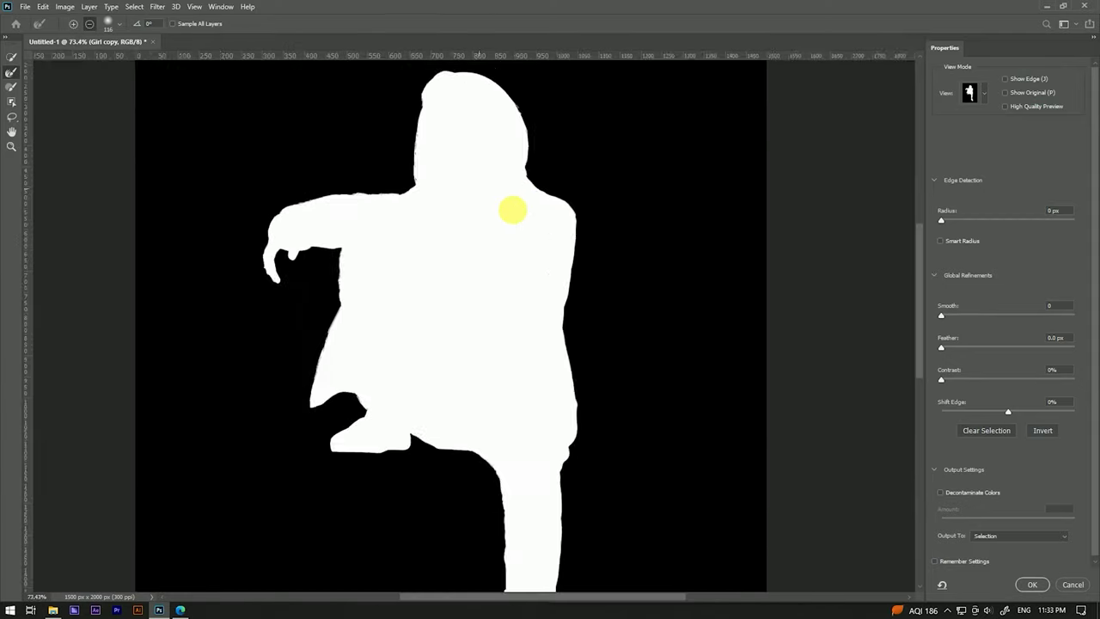
{"action": "scroll", "coordinate": [510, 211], "scroll_direction": "up", "scroll_amount": 2}
{"action": "scroll", "coordinate": [495, 204], "scroll_direction": "up", "scroll_amount": 1}
{"action": "scroll", "coordinate": [493, 326], "scroll_direction": "up", "scroll_amount": 1}
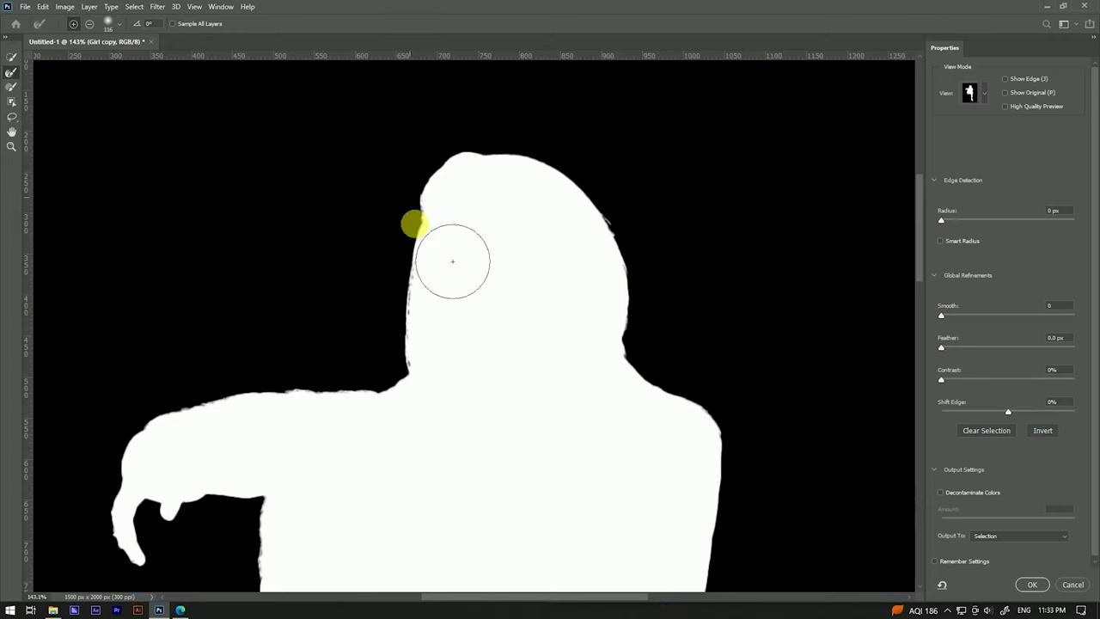
{"action": "mouse_move", "coordinate": [435, 381]}
{"action": "left_mouse_down"}
{"action": "mouse_move", "coordinate": [436, 270]}
{"action": "mouse_move", "coordinate": [461, 201]}
{"action": "mouse_move", "coordinate": [504, 172]}
{"action": "mouse_move", "coordinate": [583, 189]}
{"action": "mouse_move", "coordinate": [641, 228]}
{"action": "mouse_move", "coordinate": [682, 297]}
{"action": "mouse_move", "coordinate": [694, 364]}
{"action": "left_mouse_up"}
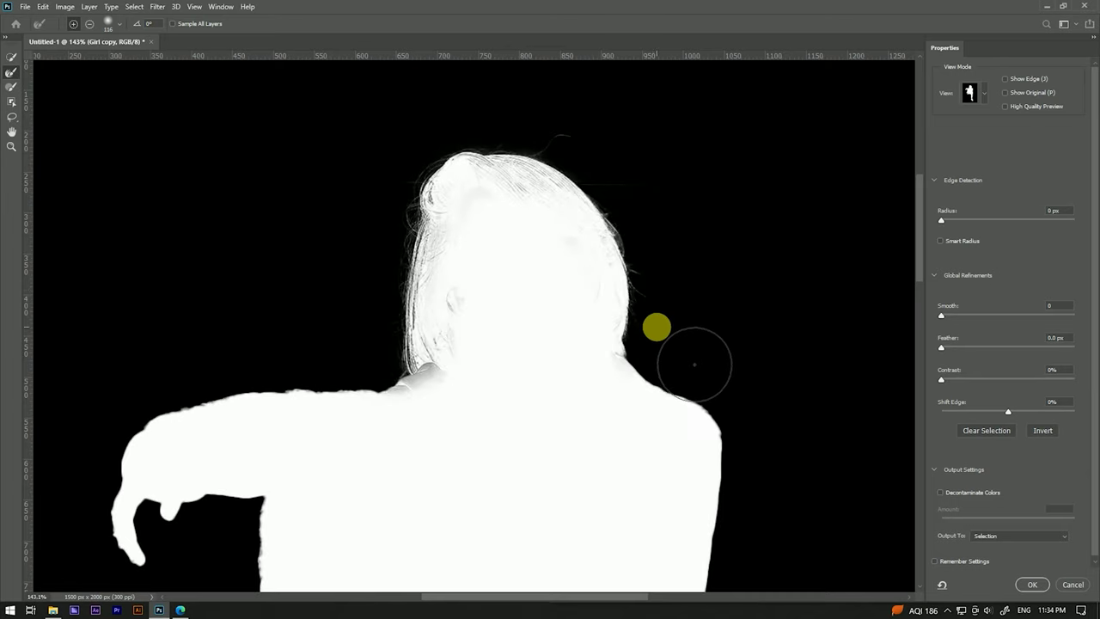
{"action": "scroll", "coordinate": [550, 214], "scroll_direction": "down", "scroll_amount": 2}
{"action": "scroll", "coordinate": [540, 208], "scroll_direction": "down", "scroll_amount": 1}
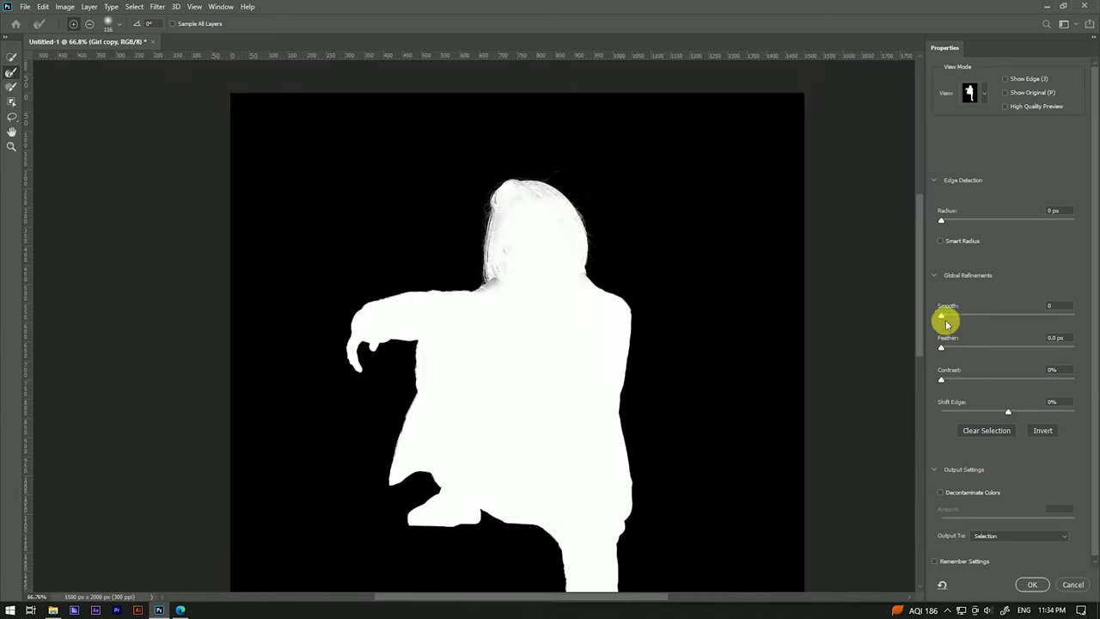
Set Smooth 5, Feather 0.5 px, Contrast 31%, apply, and mask Girl copy's backdrop.
{"action": "left_click", "coordinate": [948, 318]}
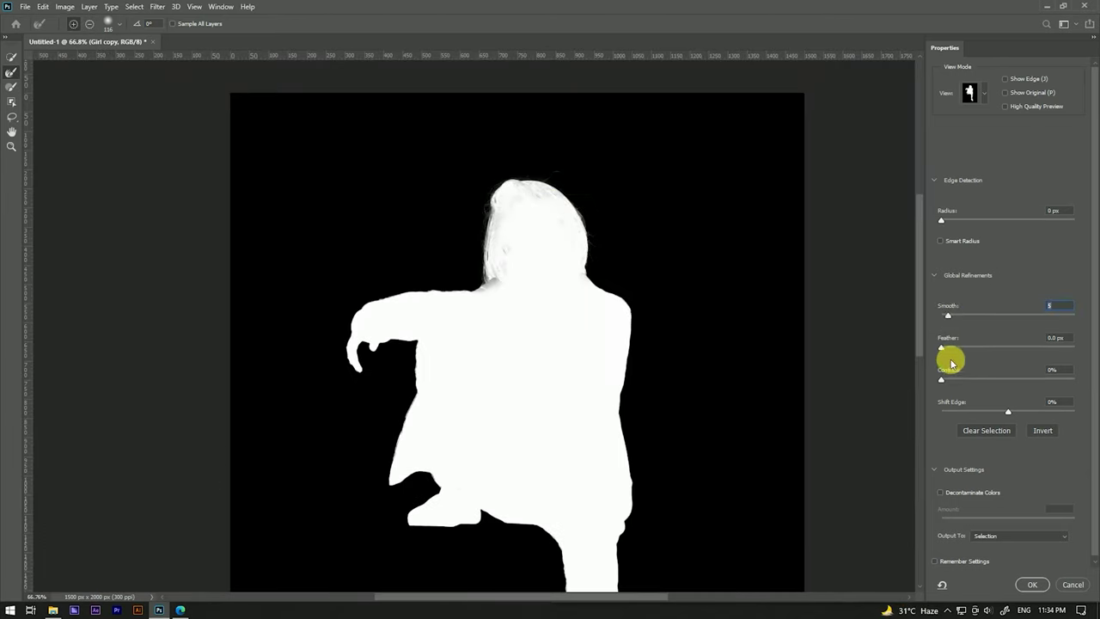
{"action": "left_click", "coordinate": [945, 348]}
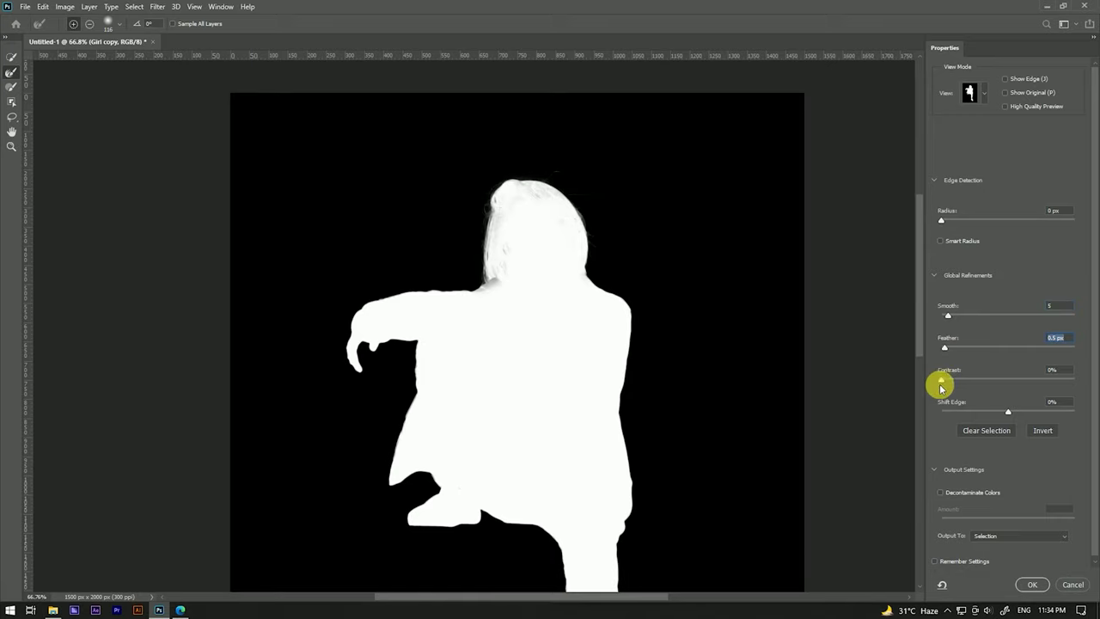
{"action": "left_click_drag", "start_coordinate": [969, 381], "coordinate": [983, 380]}
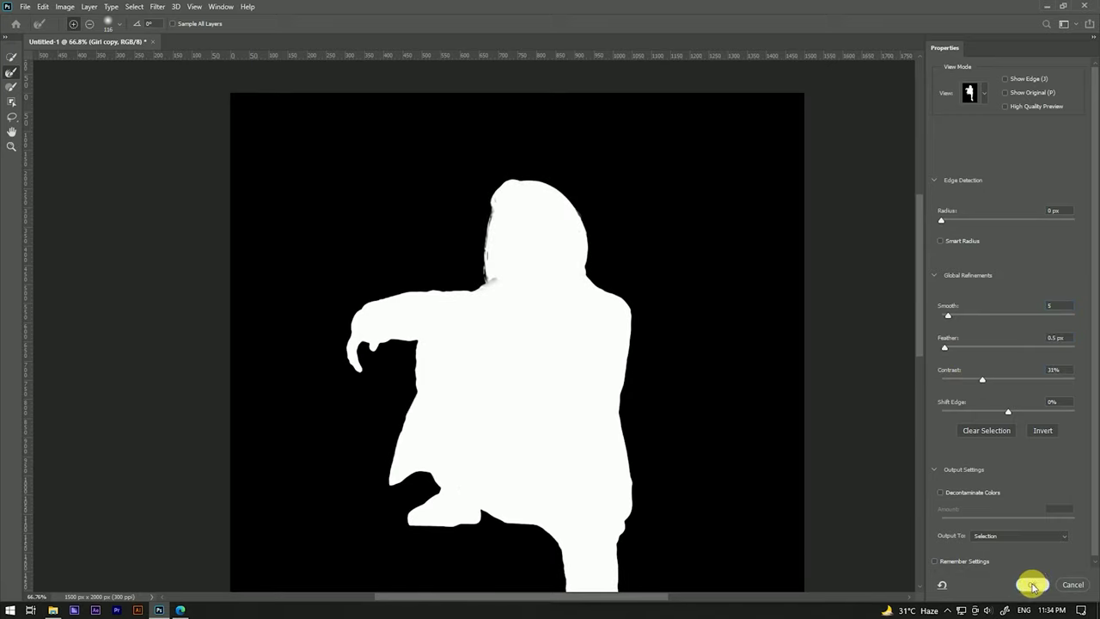
{"action": "left_click", "coordinate": [1033, 585]}
{"action": "scroll", "coordinate": [585, 248], "scroll_direction": "down", "scroll_amount": 3}
{"action": "scroll", "coordinate": [585, 249], "scroll_direction": "down", "scroll_amount": 2}
{"action": "left_click", "coordinate": [1018, 593]}
{"action": "scroll", "coordinate": [494, 284], "scroll_direction": "up", "scroll_amount": 3}
{"action": "scroll", "coordinate": [477, 230], "scroll_direction": "up", "scroll_amount": 2}
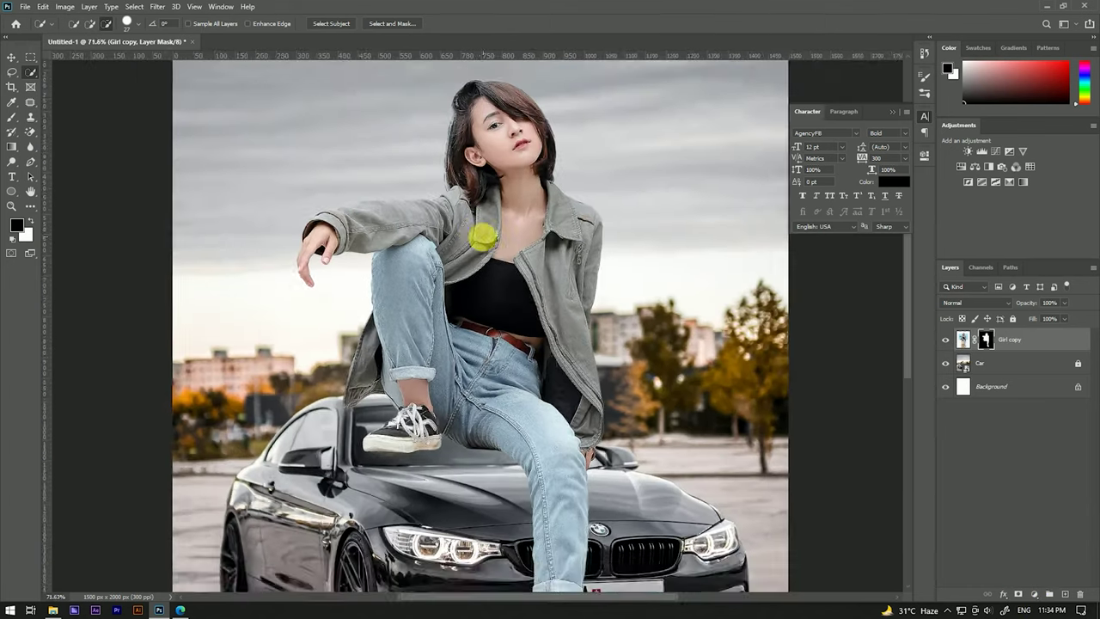
Free-transform the girl layer and scale it down to about 59.44%.
{"action": "scroll", "coordinate": [483, 237], "scroll_direction": "down", "scroll_amount": 2}
{"action": "scroll", "coordinate": [568, 280], "scroll_direction": "down", "scroll_amount": 1}
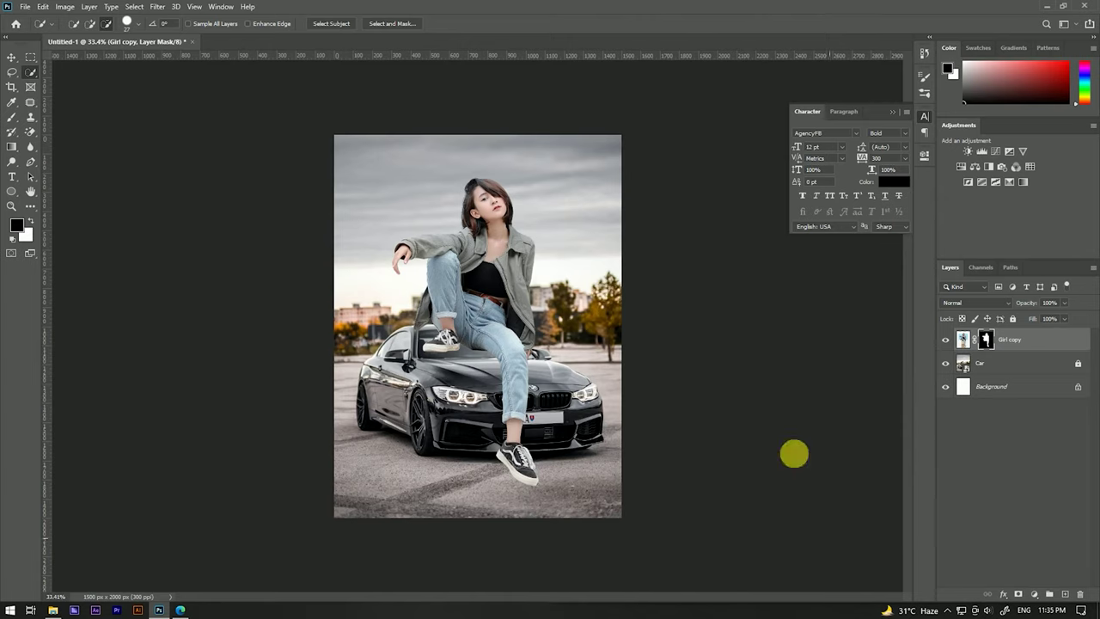
{"action": "scroll", "coordinate": [524, 256], "scroll_direction": "up", "scroll_amount": 2}
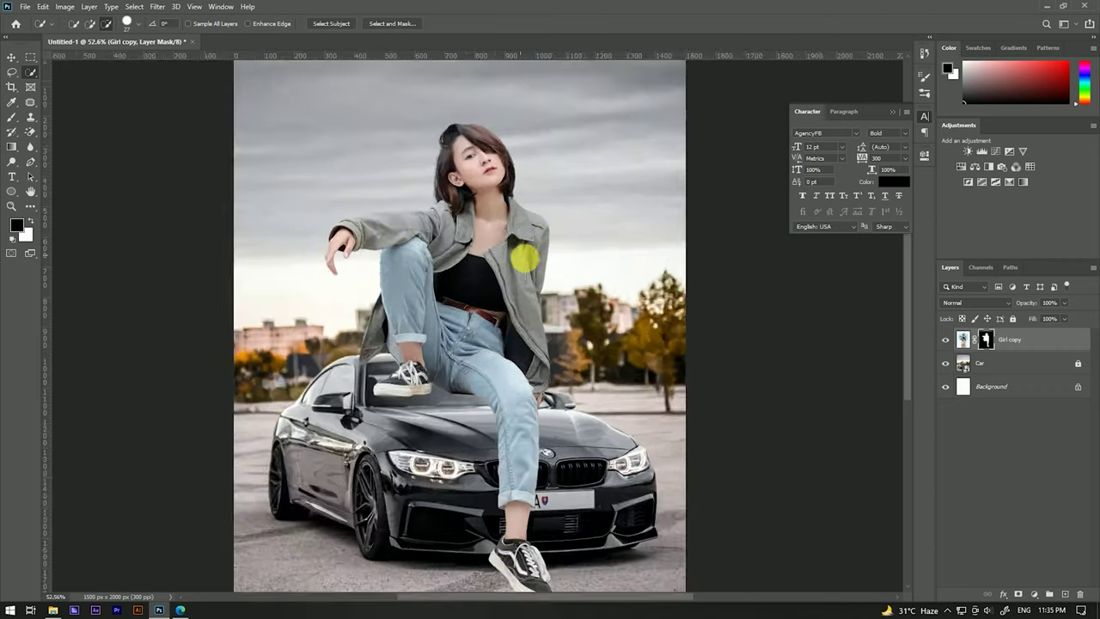
{"action": "scroll", "coordinate": [524, 256], "scroll_direction": "up", "scroll_amount": 2}
{"action": "scroll", "coordinate": [524, 256], "scroll_direction": "down", "scroll_amount": 2}
{"action": "scroll", "coordinate": [524, 256], "scroll_direction": "down", "scroll_amount": 1}
{"action": "key", "text": "v"}
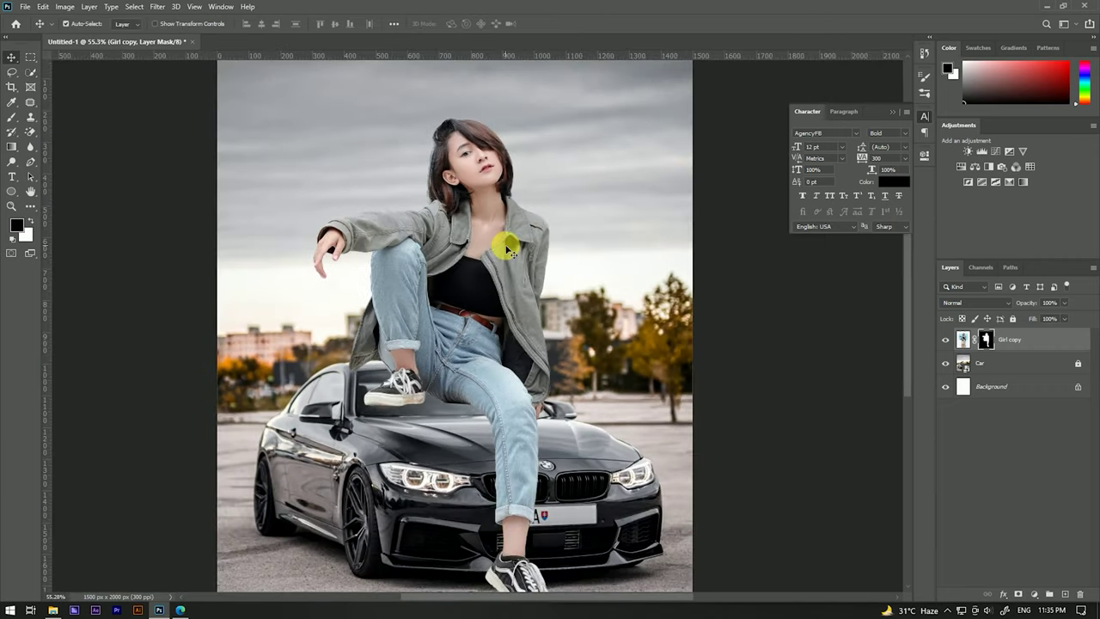
{"action": "key", "text": "ctrl+t"}
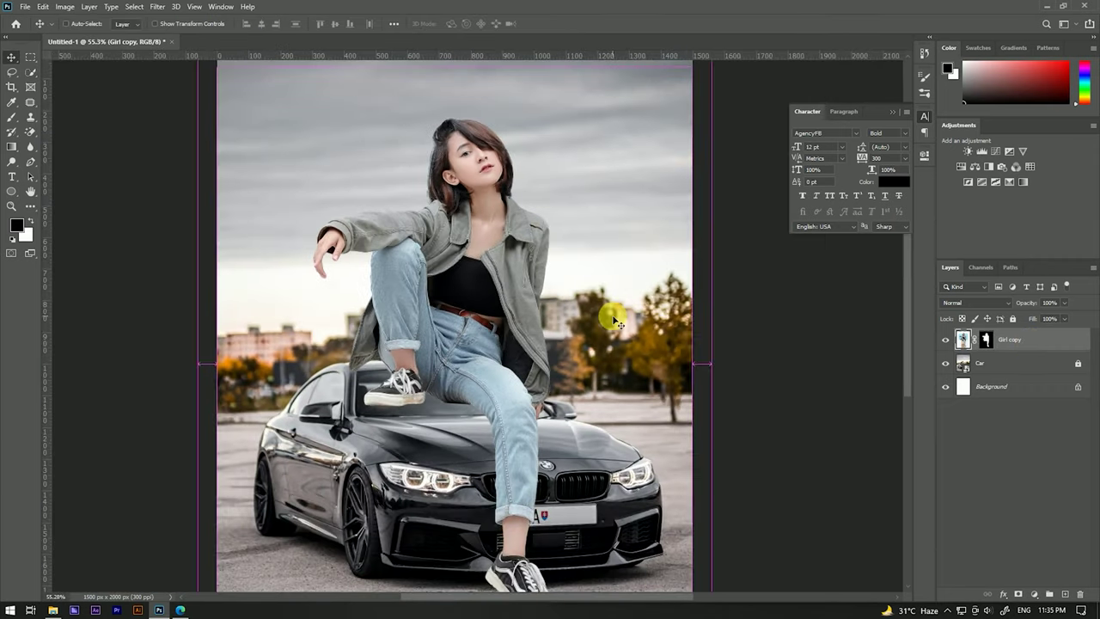
{"action": "scroll", "coordinate": [602, 330], "scroll_direction": "down", "scroll_amount": 1}
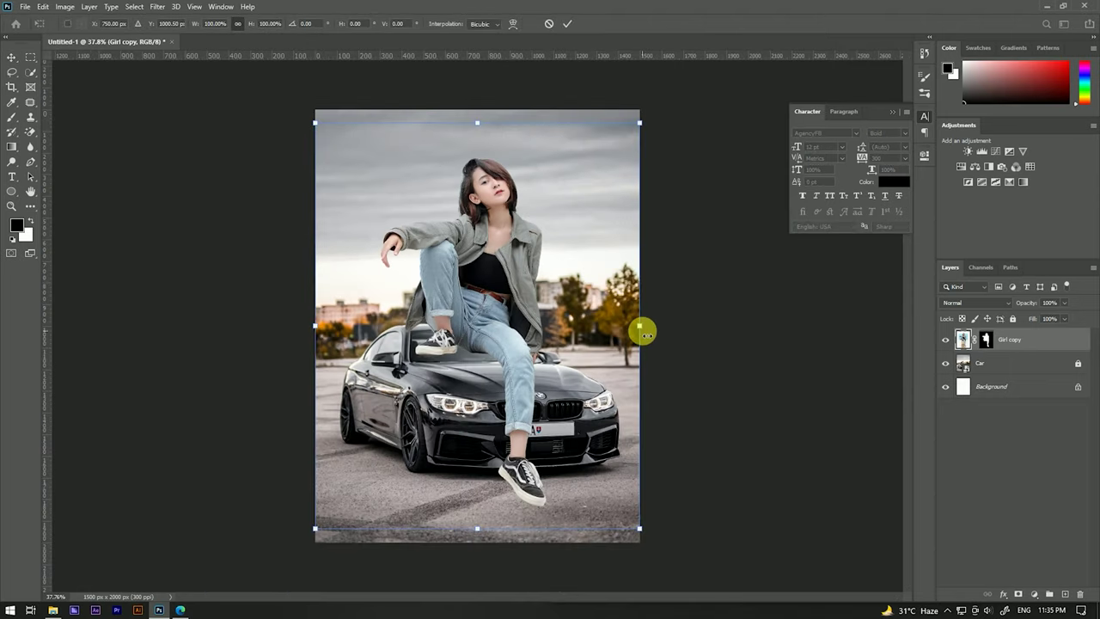
{"action": "left_click_drag", "start_coordinate": [644, 331], "coordinate": [581, 333]}
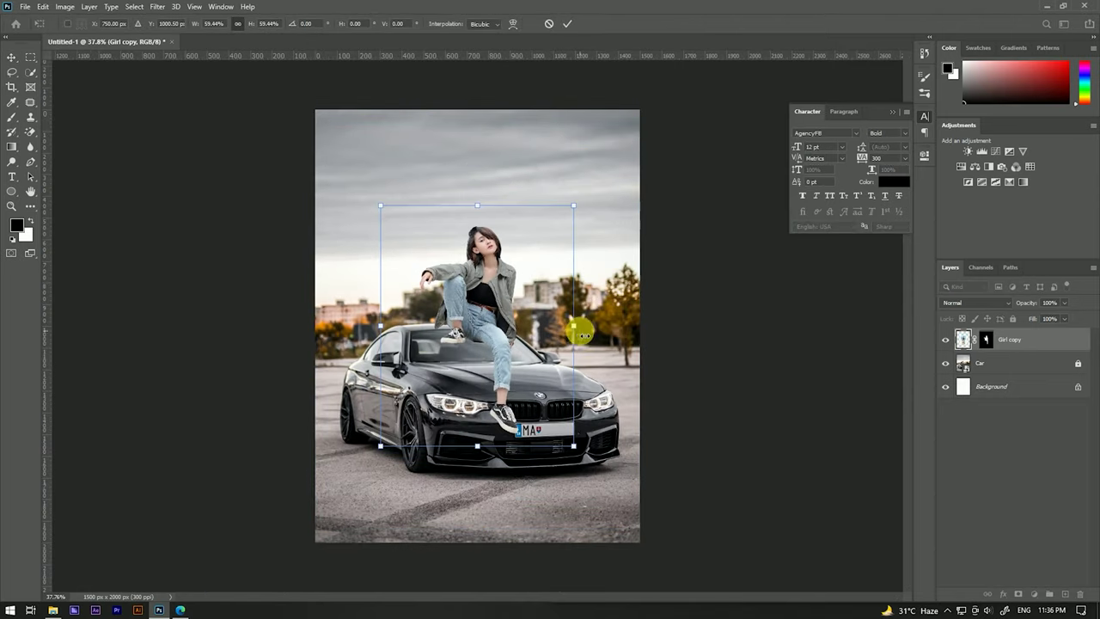
Move the girl onto the BMW's hood, tilt her about -0.89°, and commit.
{"action": "left_click_drag", "start_coordinate": [501, 370], "coordinate": [529, 403]}
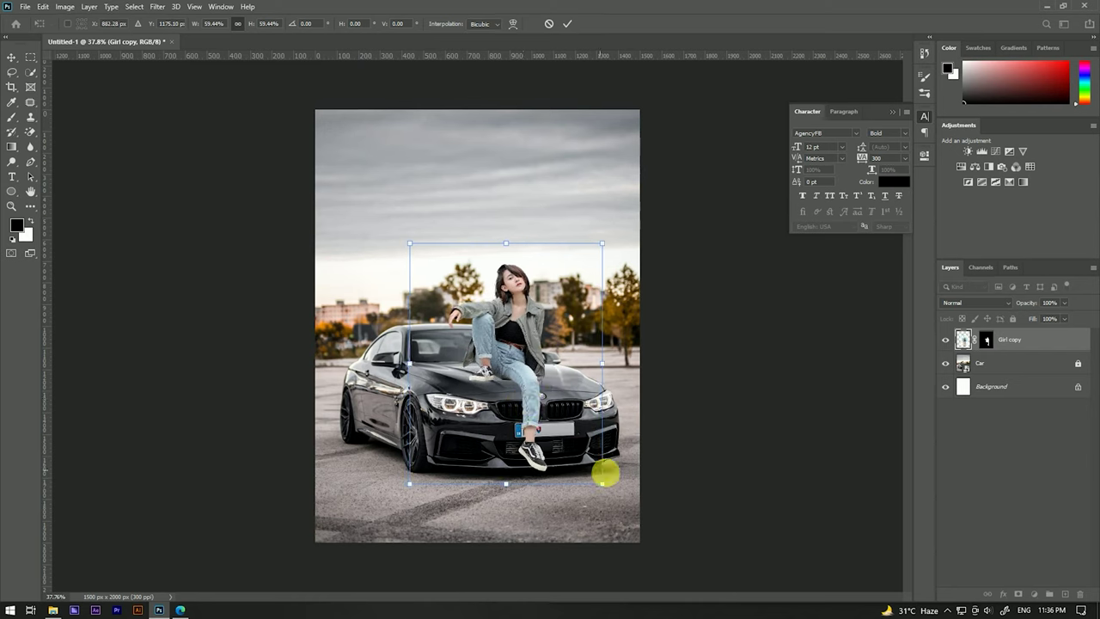
{"action": "left_click_drag", "start_coordinate": [605, 497], "coordinate": [607, 493]}
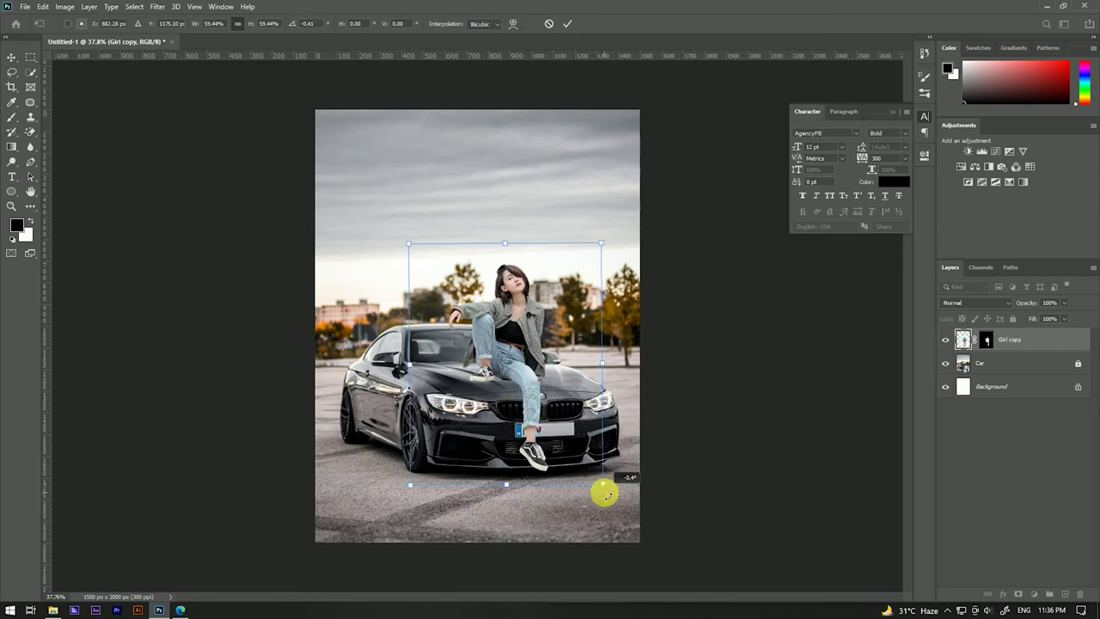
{"action": "left_click_drag", "start_coordinate": [605, 493], "coordinate": [605, 494]}
{"action": "left_click", "coordinate": [568, 30]}
{"action": "scroll", "coordinate": [530, 365], "scroll_direction": "up", "scroll_amount": 3}
{"action": "scroll", "coordinate": [550, 359], "scroll_direction": "up", "scroll_amount": 2}
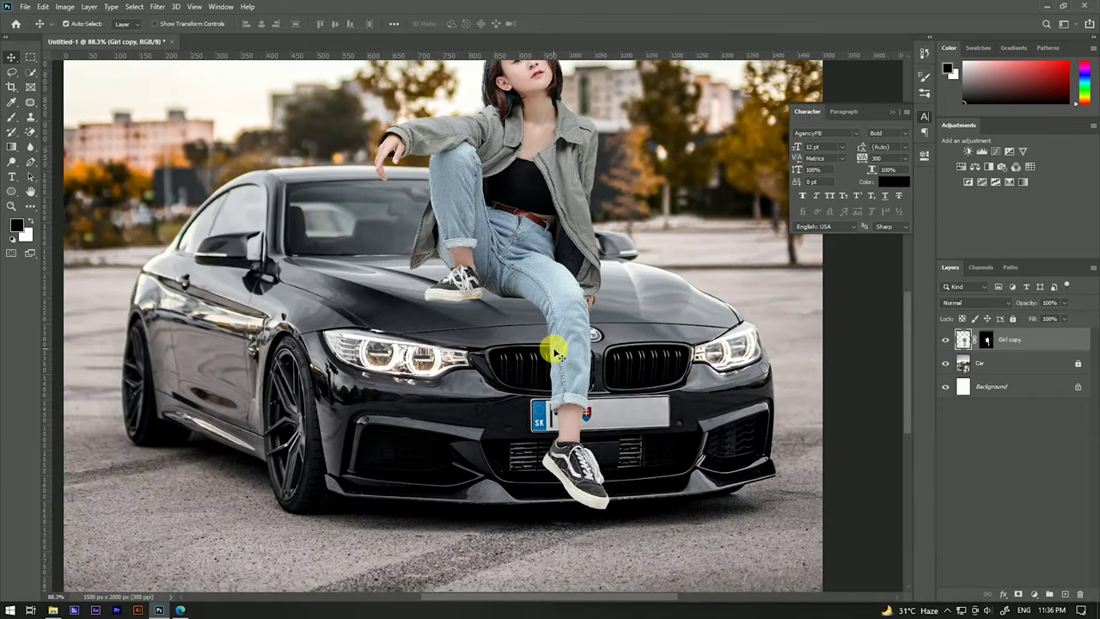
{"action": "scroll", "coordinate": [559, 324], "scroll_direction": "up", "scroll_amount": 2}
{"action": "scroll", "coordinate": [559, 319], "scroll_direction": "up", "scroll_amount": 2}
{"action": "scroll", "coordinate": [530, 250], "scroll_direction": "down", "scroll_amount": 3}
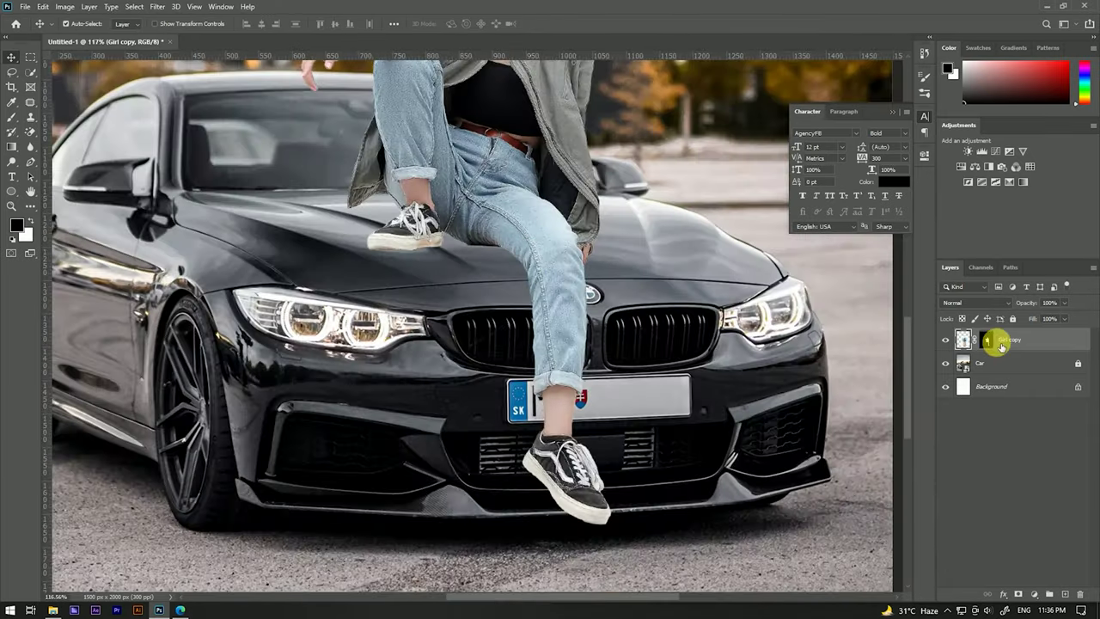
{"action": "left_click", "coordinate": [988, 340]}
{"action": "scroll", "coordinate": [562, 226], "scroll_direction": "up", "scroll_amount": 2}
{"action": "scroll", "coordinate": [378, 246], "scroll_direction": "up", "scroll_amount": 3}
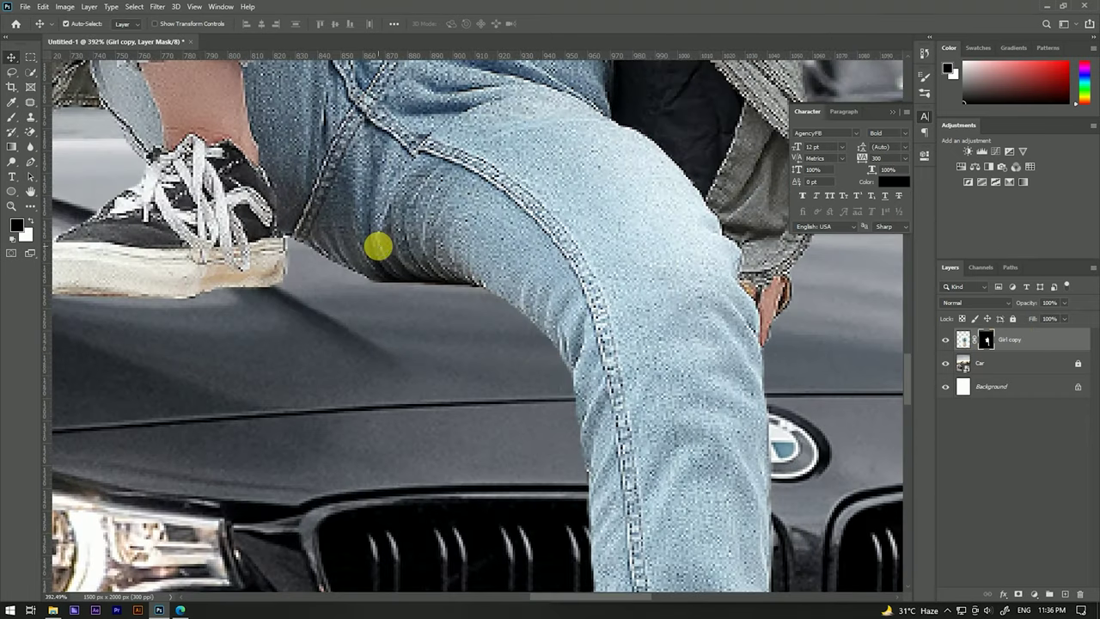
{"action": "key", "text": "b"}
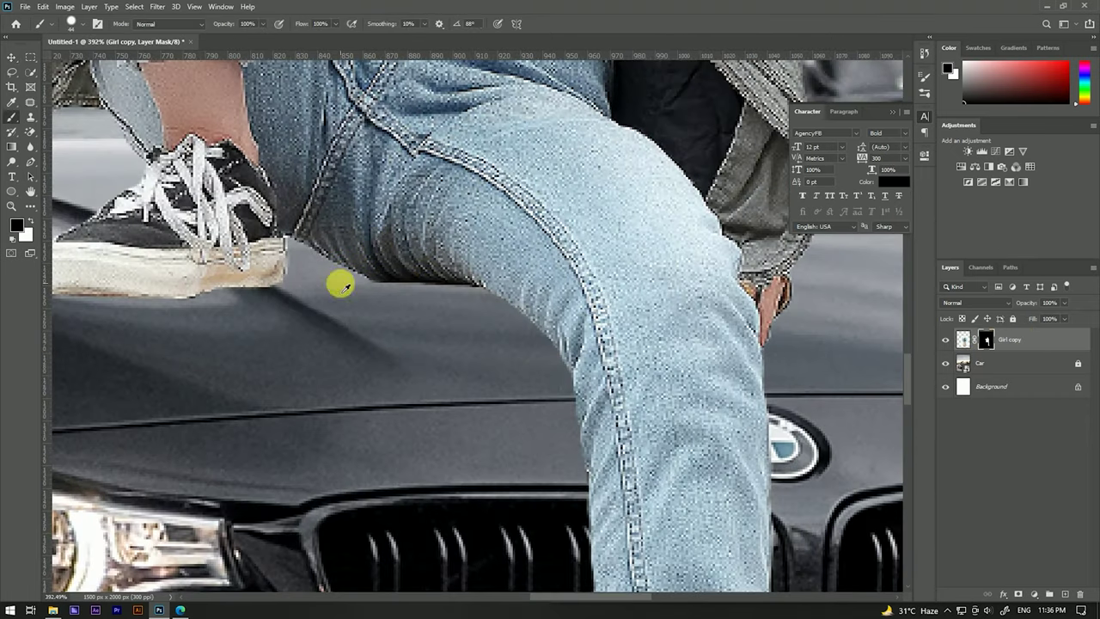
{"action": "left_click_drag", "start_coordinate": [300, 288], "coordinate": [326, 233]}
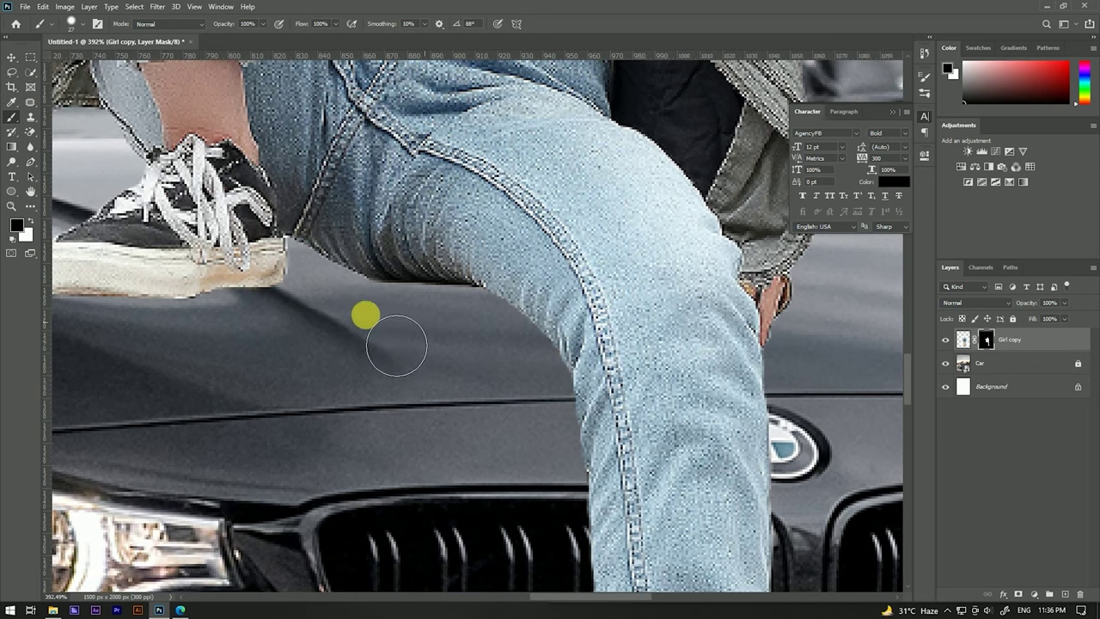
{"action": "left_click_drag", "start_coordinate": [286, 356], "coordinate": [553, 365]}
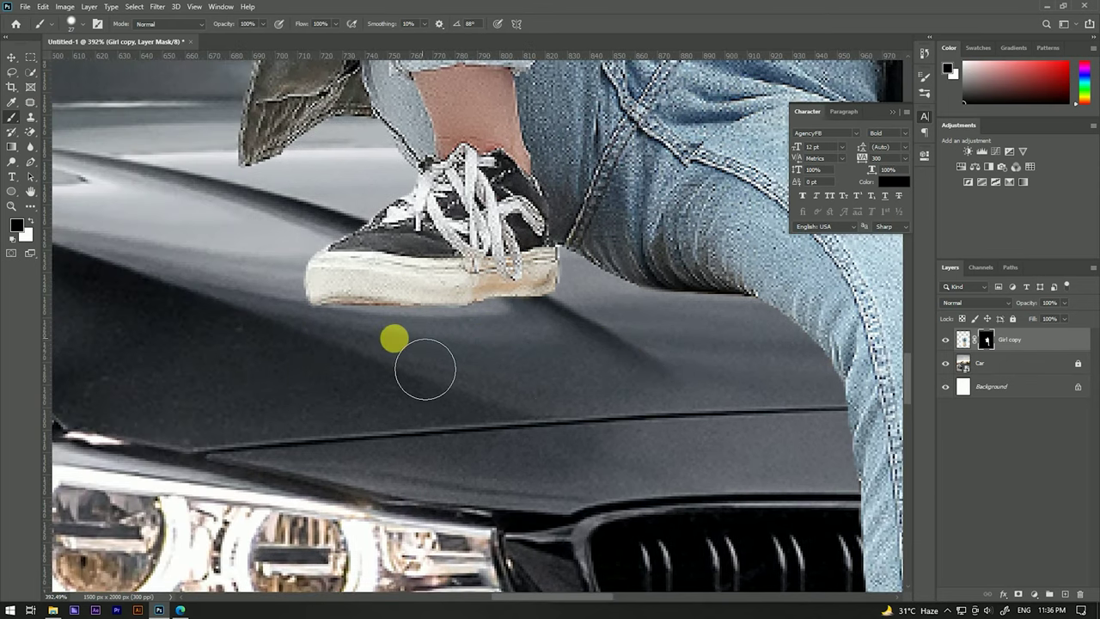
{"action": "scroll", "coordinate": [357, 342], "scroll_direction": "down", "scroll_amount": 3}
{"action": "scroll", "coordinate": [473, 321], "scroll_direction": "down", "scroll_amount": 3}
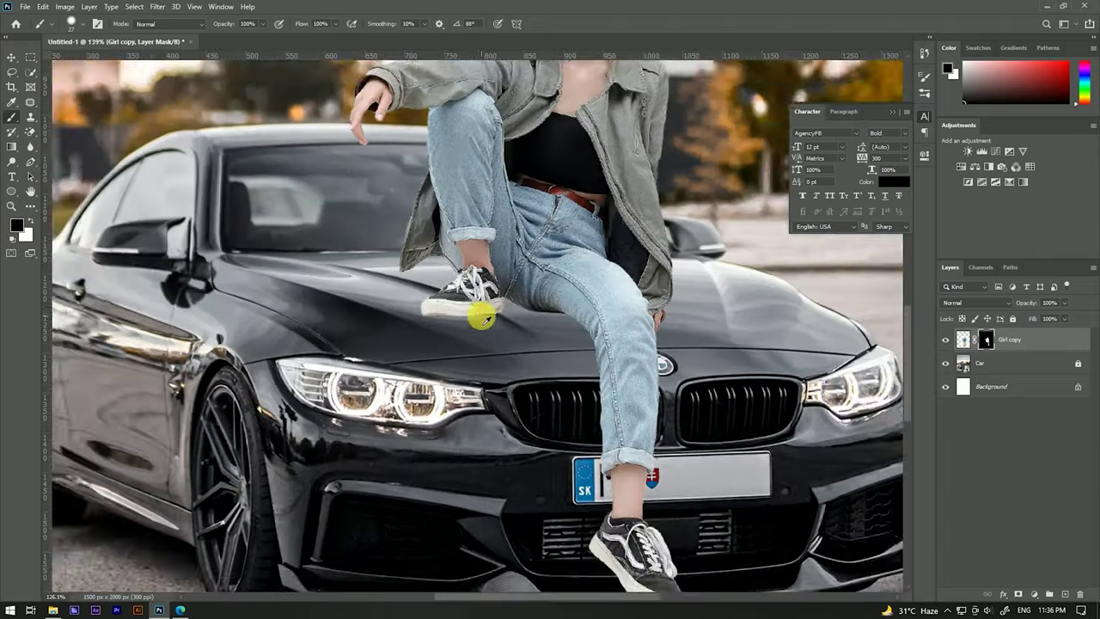
{"action": "scroll", "coordinate": [481, 312], "scroll_direction": "down", "scroll_amount": 1}
{"action": "scroll", "coordinate": [600, 440], "scroll_direction": "up", "scroll_amount": 1}
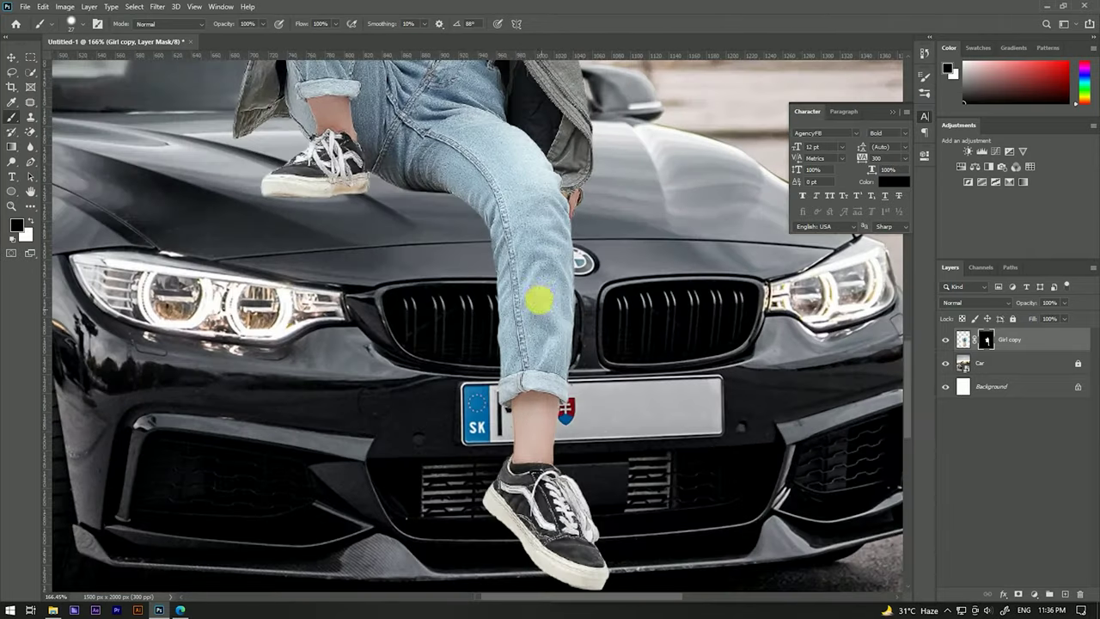
{"action": "scroll", "coordinate": [545, 317], "scroll_direction": "down", "scroll_amount": 2}
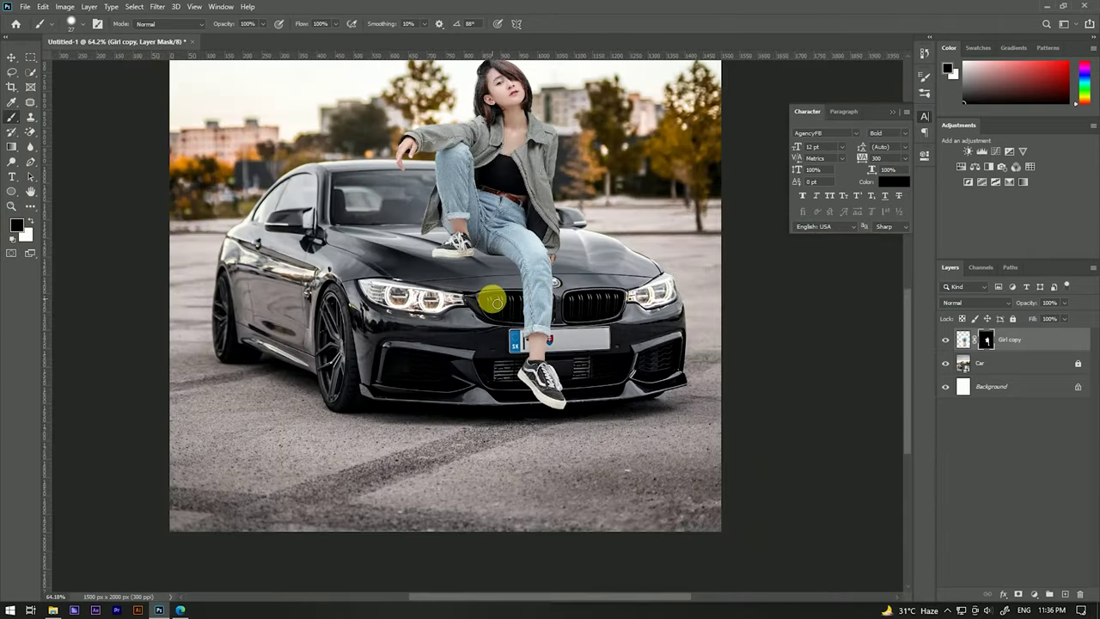
{"action": "left_click_drag", "start_coordinate": [491, 241], "coordinate": [485, 342]}
{"action": "scroll", "coordinate": [481, 177], "scroll_direction": "up", "scroll_amount": 3}
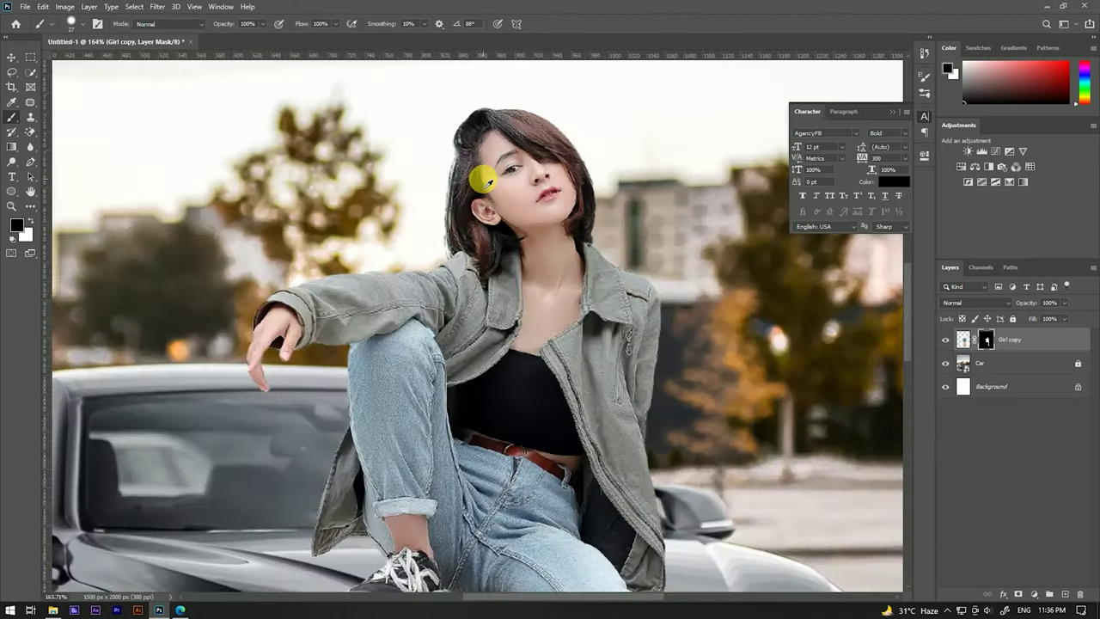
{"action": "scroll", "coordinate": [481, 176], "scroll_direction": "up", "scroll_amount": 2}
{"action": "scroll", "coordinate": [499, 221], "scroll_direction": "up", "scroll_amount": 1}
{"action": "scroll", "coordinate": [505, 232], "scroll_direction": "down", "scroll_amount": 1}
{"action": "scroll", "coordinate": [505, 232], "scroll_direction": "down", "scroll_amount": 2}
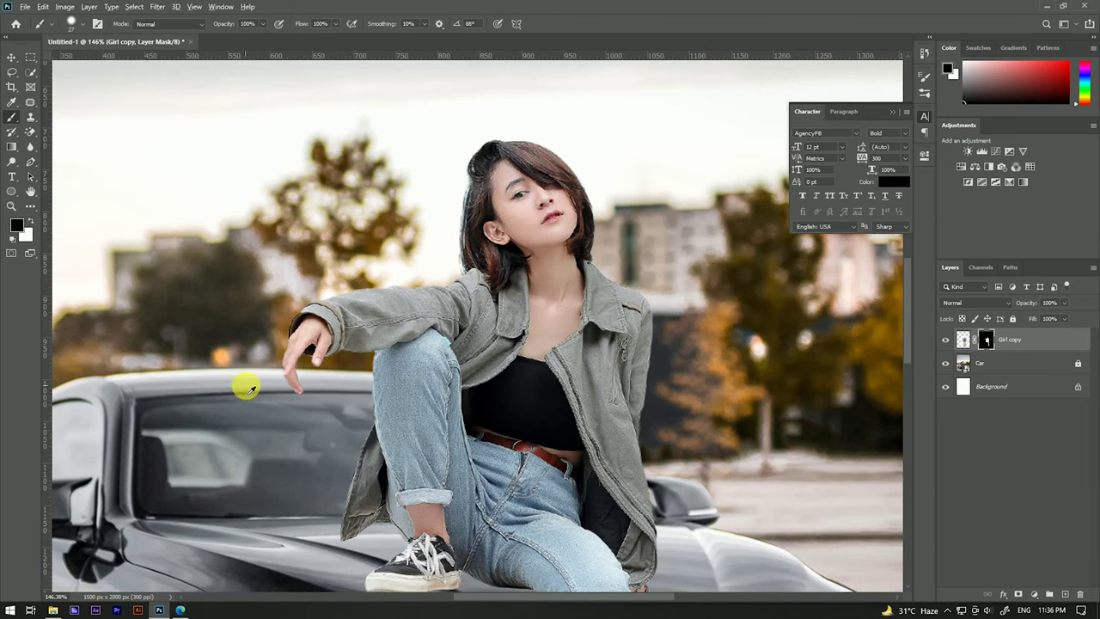
{"action": "scroll", "coordinate": [229, 381], "scroll_direction": "down", "scroll_amount": 3}
{"action": "scroll", "coordinate": [398, 364], "scroll_direction": "up", "scroll_amount": 1}
{"action": "scroll", "coordinate": [471, 347], "scroll_direction": "up", "scroll_amount": 1}
{"action": "scroll", "coordinate": [481, 345], "scroll_direction": "down", "scroll_amount": 1}
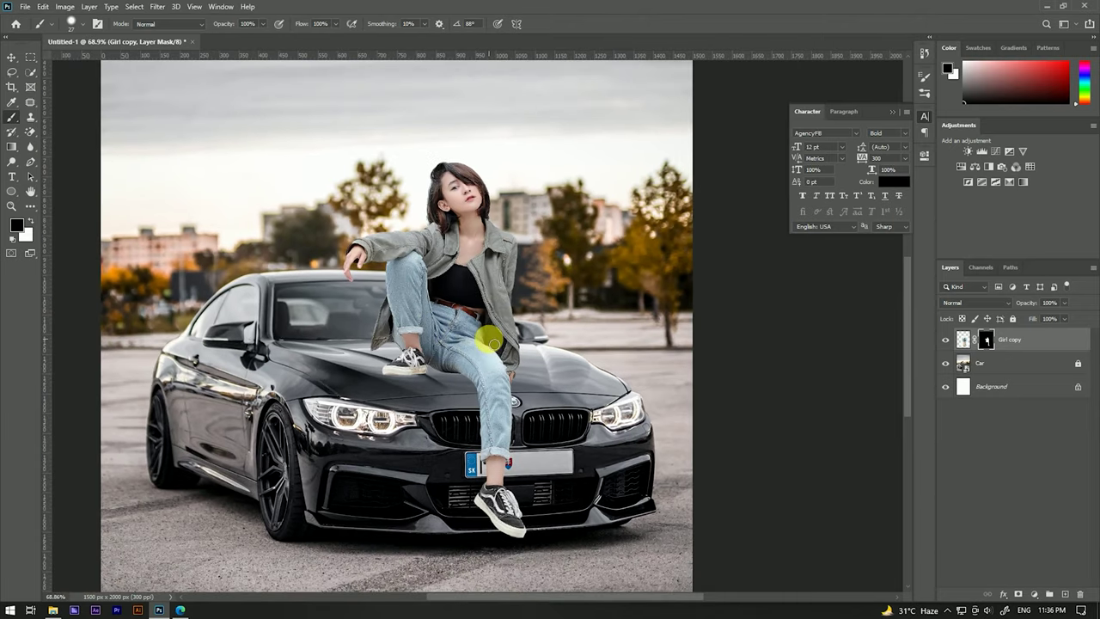
{"action": "key", "text": "v"}
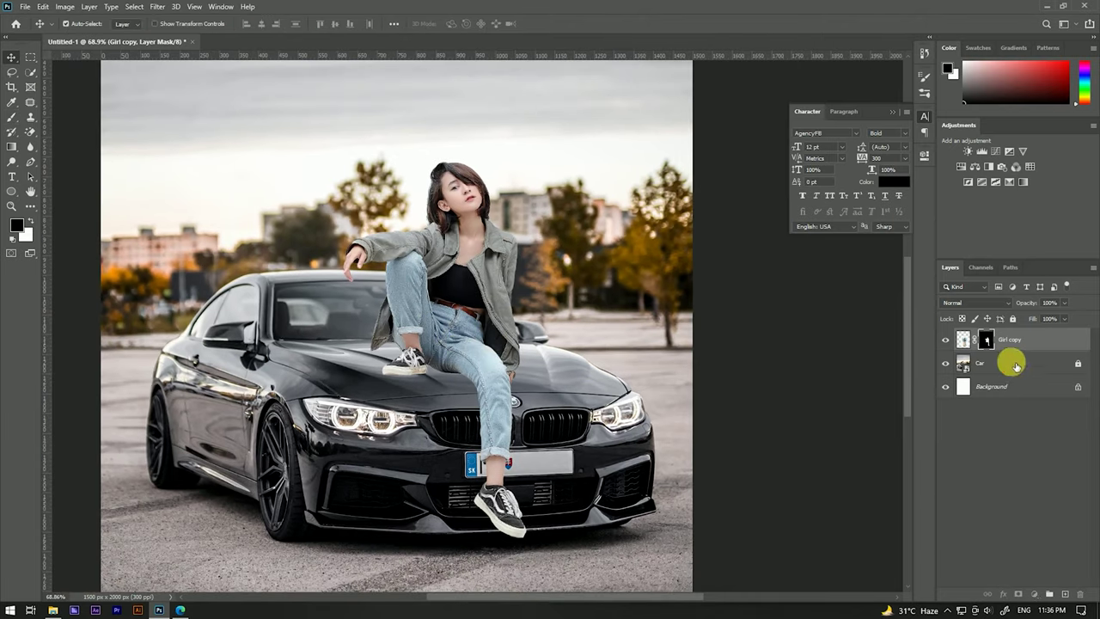
Add a new empty Shadow layer directly above the Car layer.
{"action": "left_click", "coordinate": [1009, 363]}
{"action": "left_click", "coordinate": [1065, 592]}
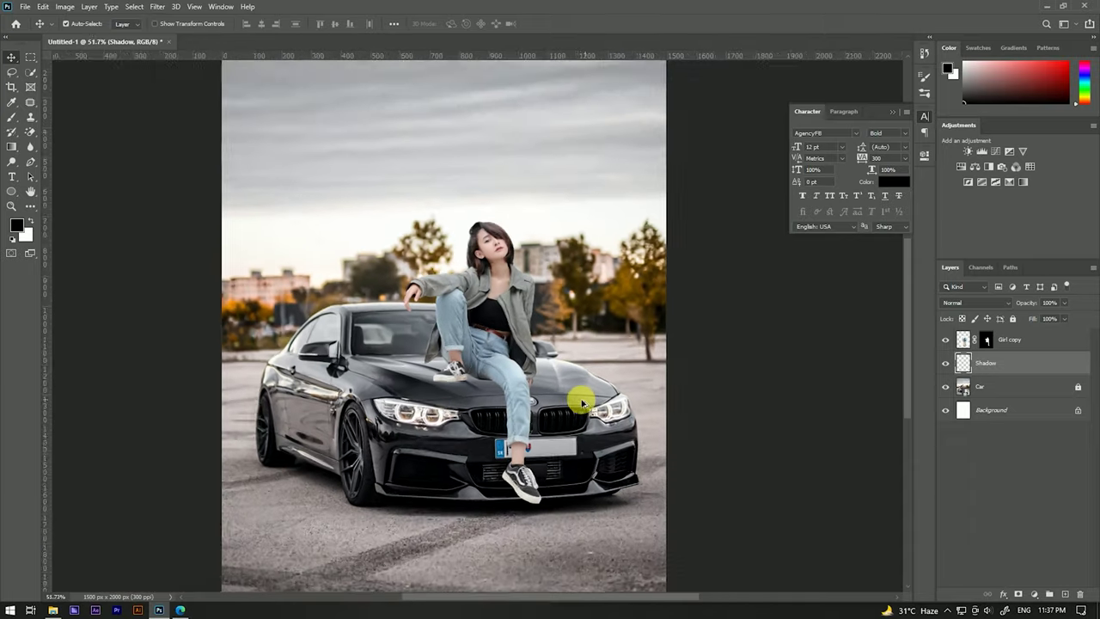
{"action": "left_click_drag", "start_coordinate": [452, 406], "coordinate": [507, 378]}
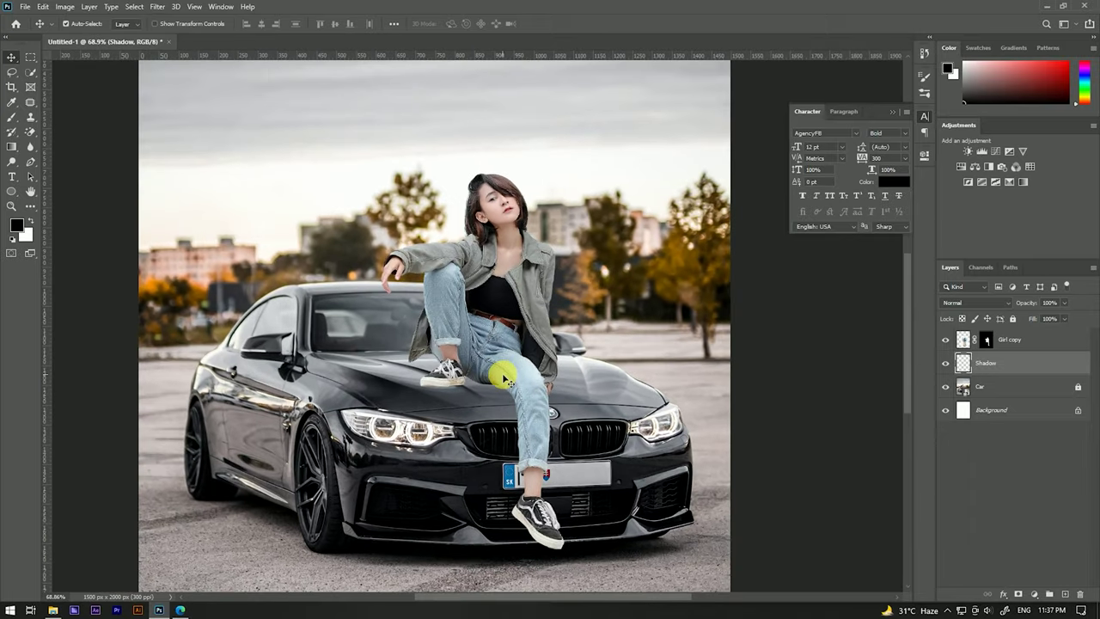
{"action": "scroll", "coordinate": [507, 378], "scroll_direction": "up", "scroll_amount": 1}
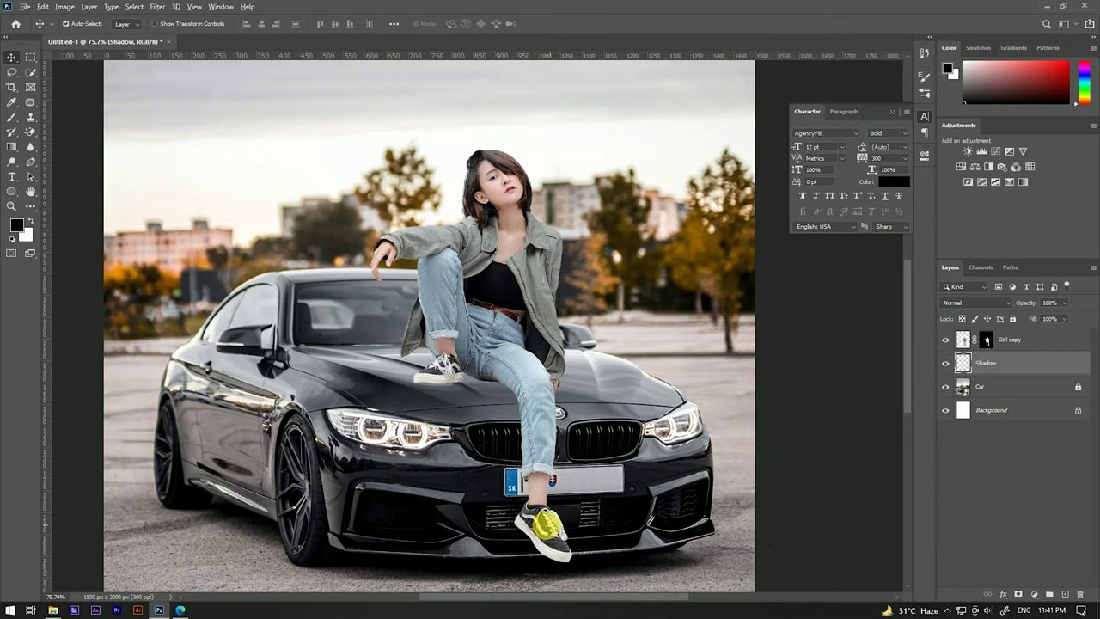
{"action": "scroll", "coordinate": [545, 524], "scroll_direction": "up", "scroll_amount": 3}
{"action": "scroll", "coordinate": [569, 456], "scroll_direction": "down", "scroll_amount": 1}
{"action": "scroll", "coordinate": [541, 371], "scroll_direction": "down", "scroll_amount": 1}
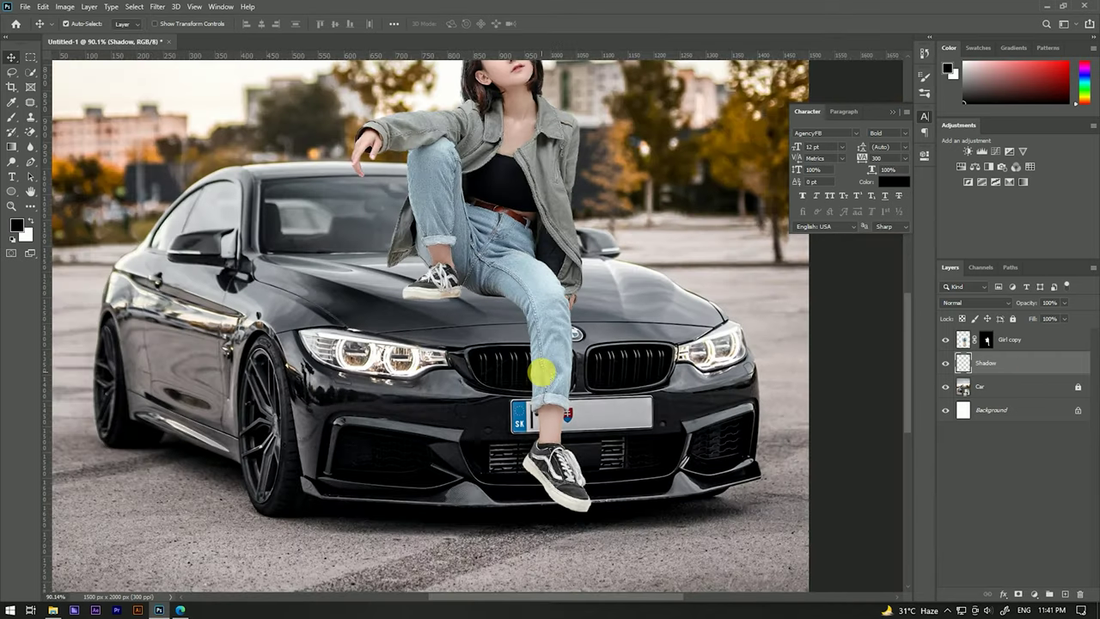
Set an 81 px soft black brush and dab shadow under the raised shoe.
{"action": "key", "text": "b"}
{"action": "scroll", "coordinate": [492, 271], "scroll_direction": "up", "scroll_amount": 3}
{"action": "mouse_move", "coordinate": [495, 305]}
{"action": "left_mouse_down"}
{"action": "mouse_move", "coordinate": [519, 308]}
{"action": "mouse_move", "coordinate": [518, 332]}
{"action": "left_mouse_up"}
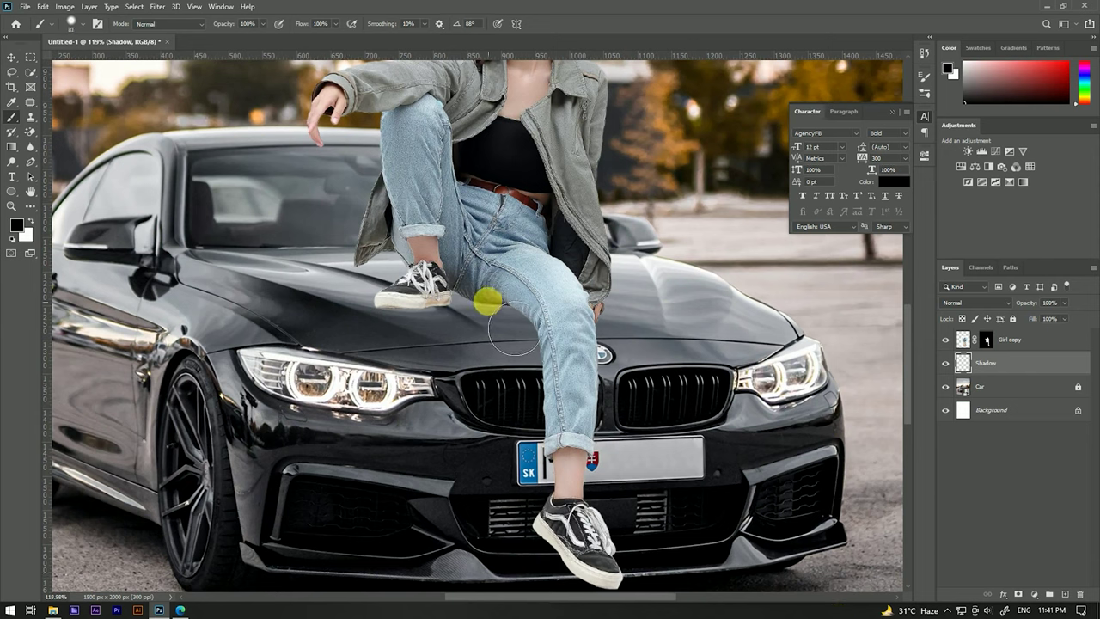
{"action": "left_click", "coordinate": [415, 301]}
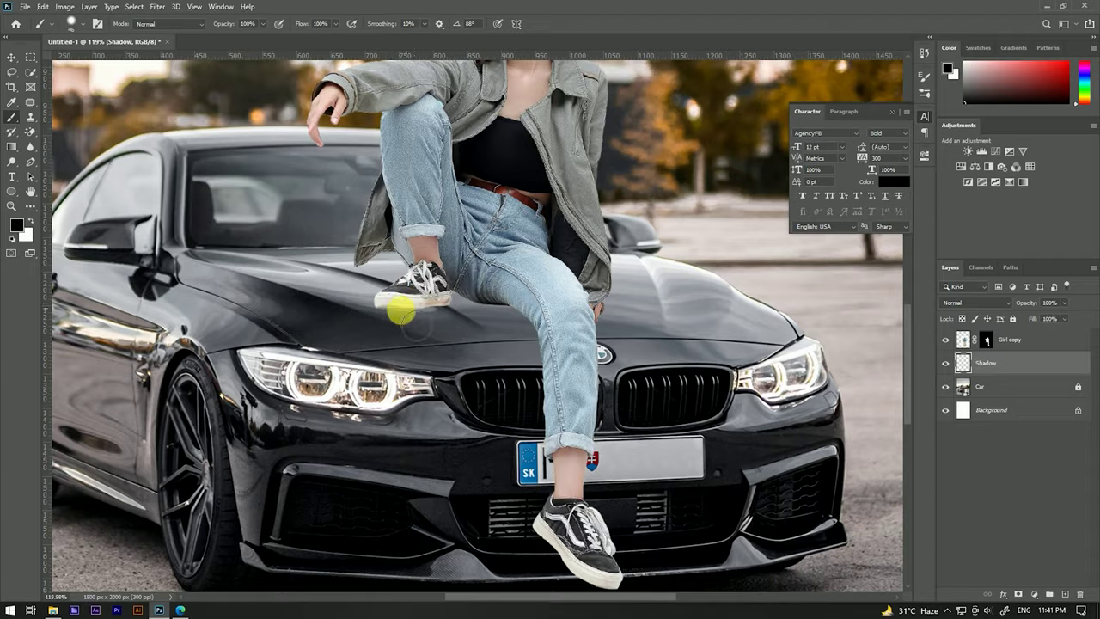
Paint faint 70%-flow shadow under the shoe, then full shadow beneath the leg.
{"action": "scroll", "coordinate": [411, 306], "scroll_direction": "up", "scroll_amount": 3}
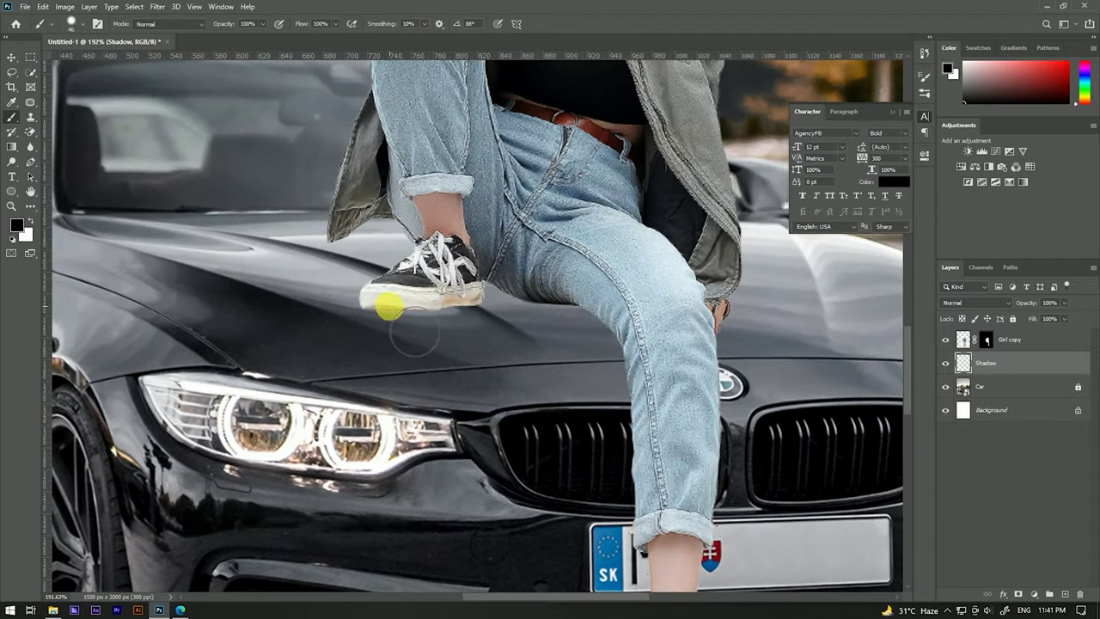
{"action": "left_click_drag", "start_coordinate": [311, 23], "coordinate": [289, 23]}
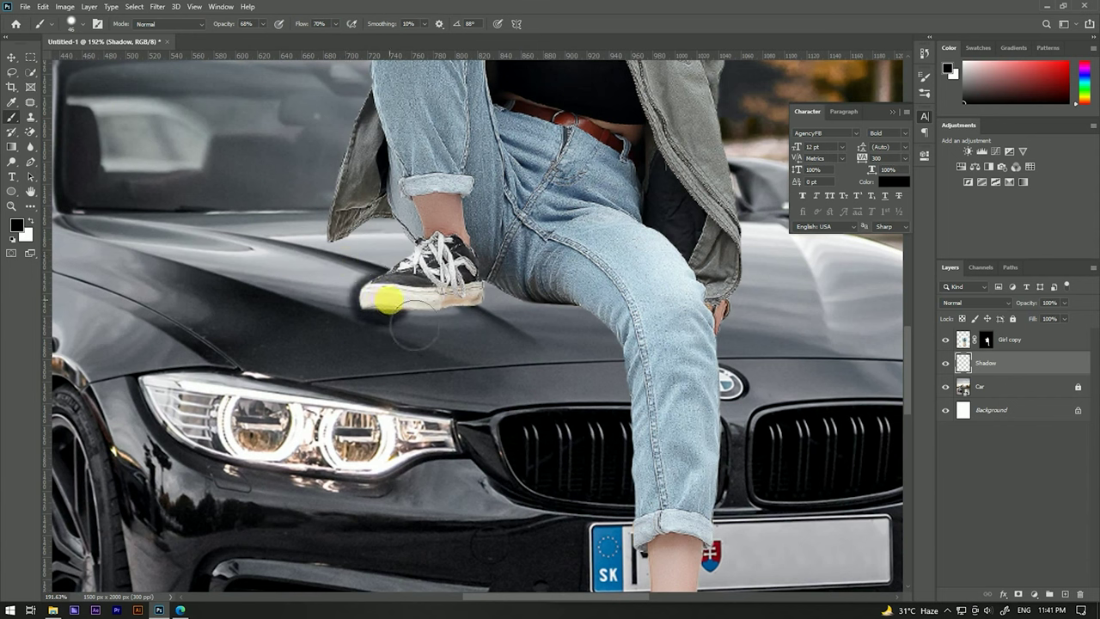
{"action": "left_click_drag", "start_coordinate": [405, 287], "coordinate": [472, 297]}
{"action": "left_click_drag", "start_coordinate": [230, 23], "coordinate": [339, 23]}
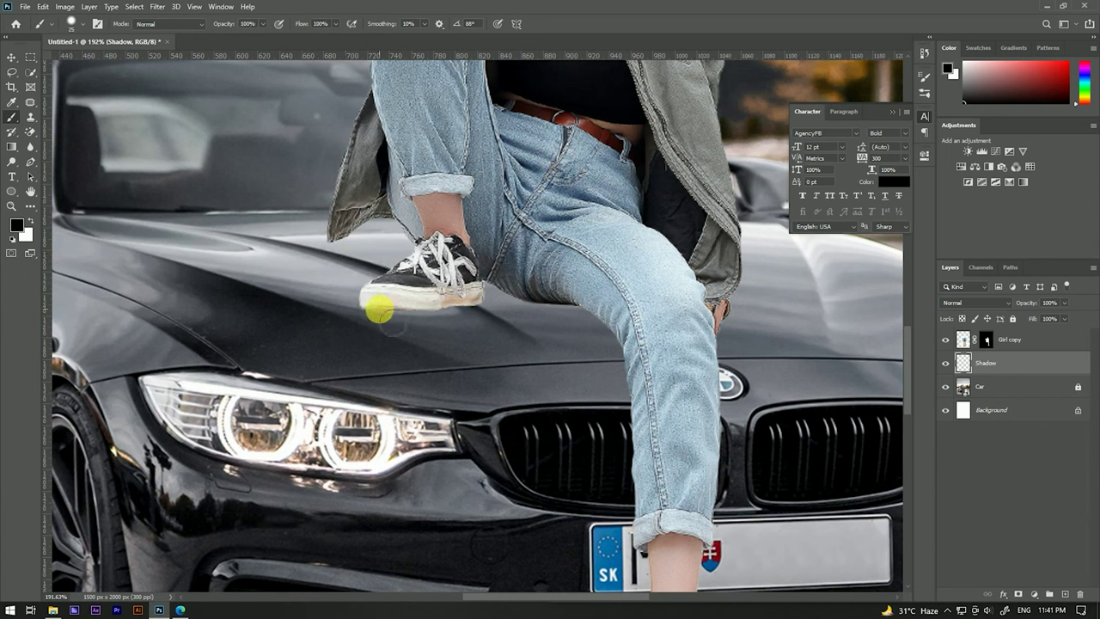
{"action": "mouse_move", "coordinate": [459, 305]}
{"action": "left_mouse_down"}
{"action": "mouse_move", "coordinate": [507, 307]}
{"action": "mouse_move", "coordinate": [483, 290]}
{"action": "mouse_move", "coordinate": [622, 311]}
{"action": "mouse_move", "coordinate": [550, 304]}
{"action": "mouse_move", "coordinate": [604, 322]}
{"action": "mouse_move", "coordinate": [628, 368]}
{"action": "mouse_move", "coordinate": [639, 550]}
{"action": "mouse_move", "coordinate": [627, 373]}
{"action": "mouse_move", "coordinate": [636, 451]}
{"action": "left_mouse_up"}
{"action": "scroll", "coordinate": [619, 453], "scroll_direction": "down", "scroll_amount": 5}
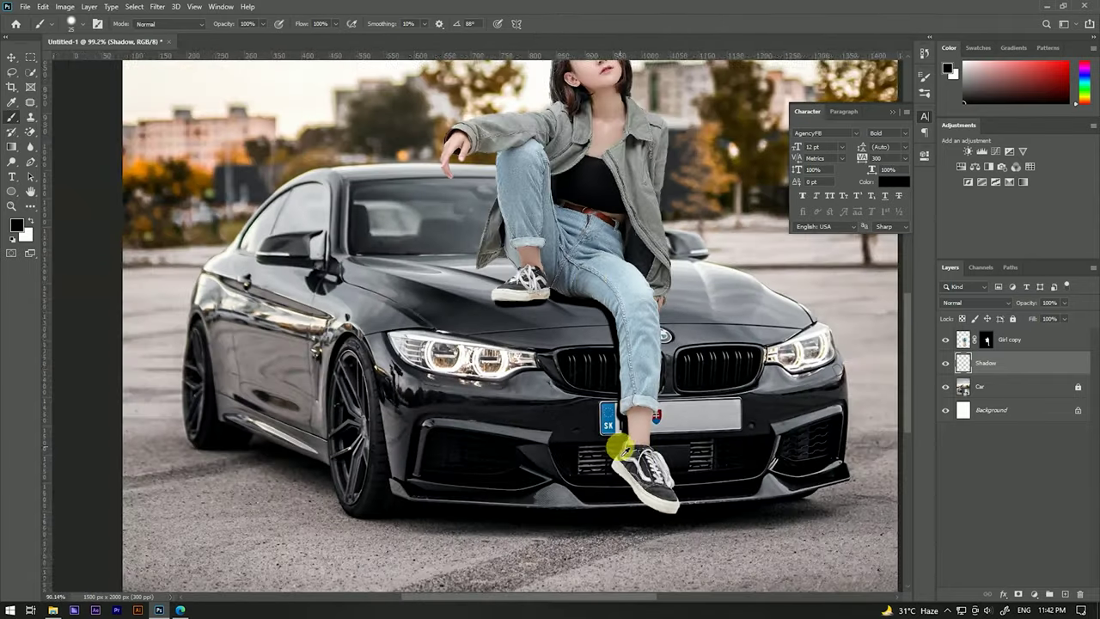
{"action": "scroll", "coordinate": [589, 278], "scroll_direction": "up", "scroll_amount": 4}
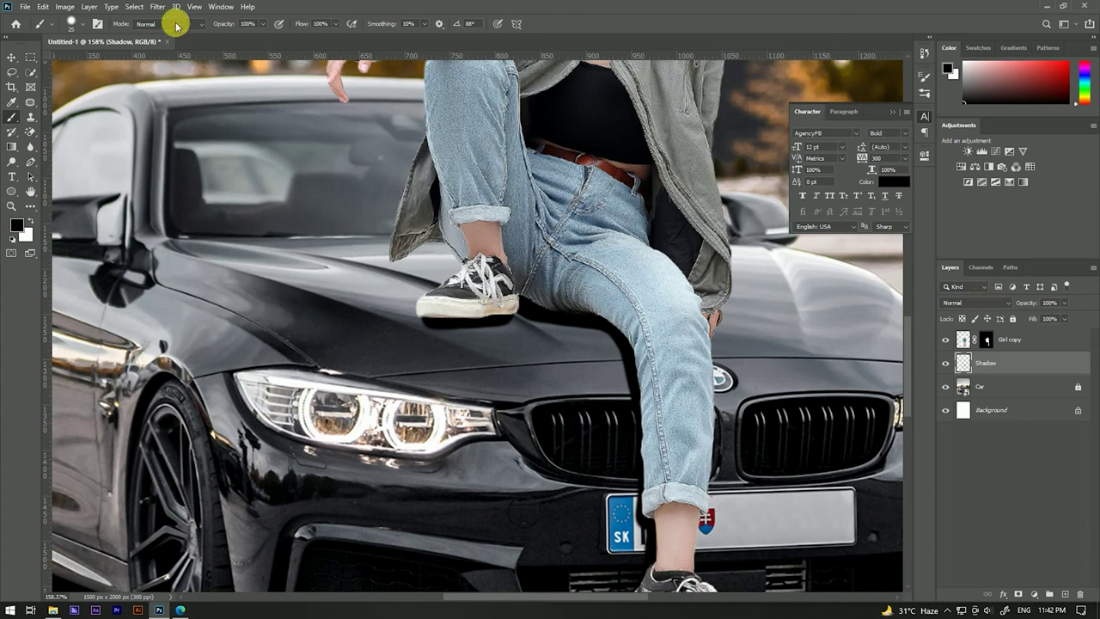
{"action": "left_click", "coordinate": [153, 6]}
{"action": "mouse_move", "coordinate": [164, 135]}
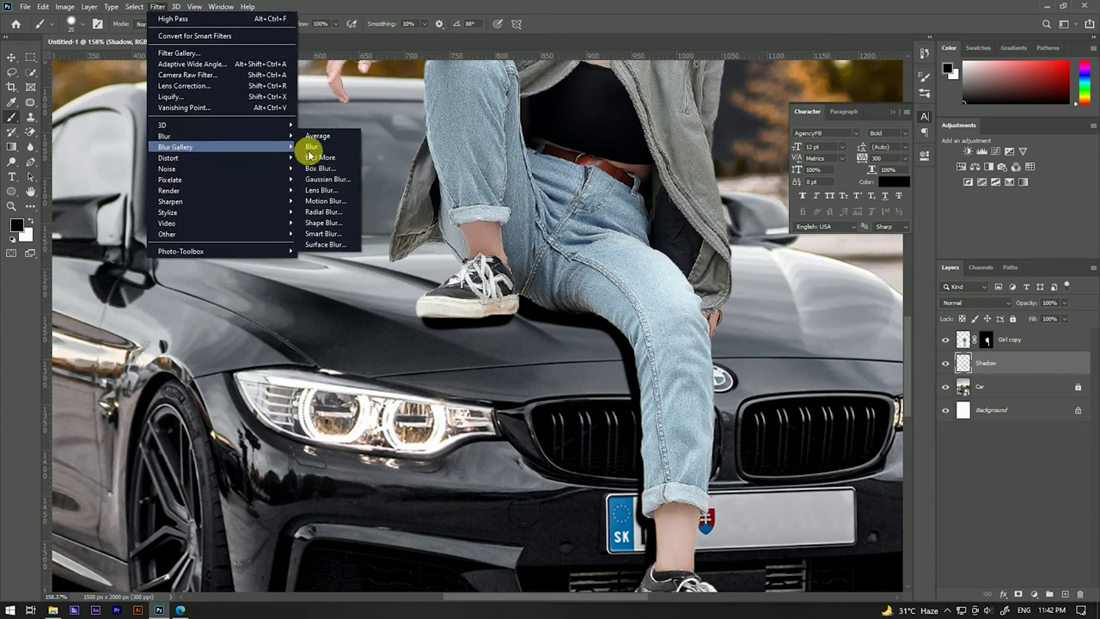
Soften the Shadow layer with a Gaussian Blur of about 9.2 px and inspect it.
{"action": "left_click", "coordinate": [330, 179]}
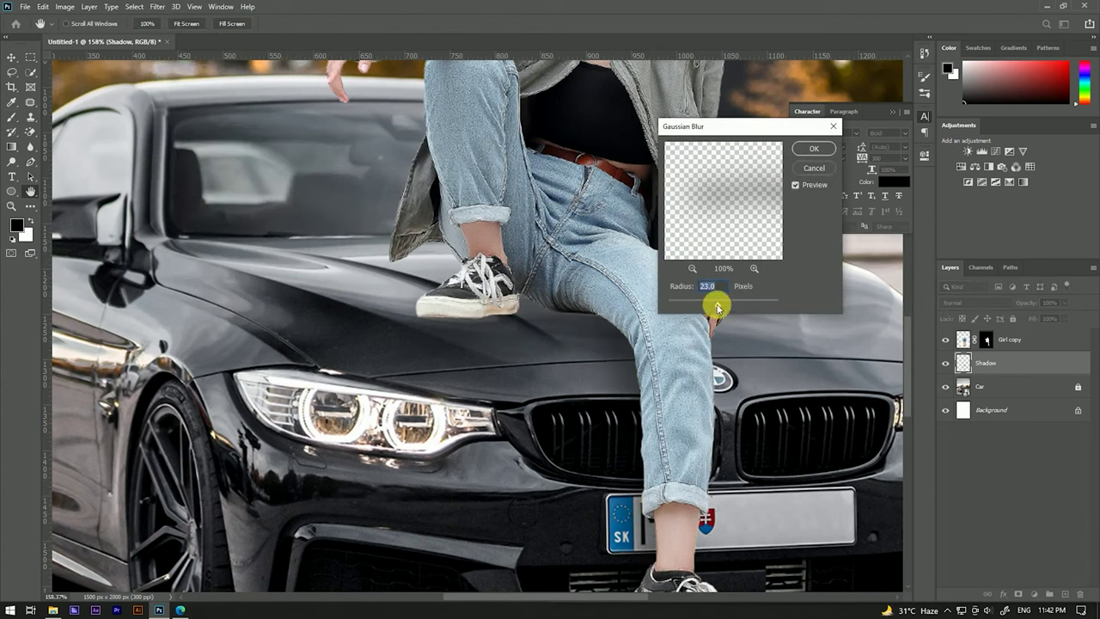
{"action": "mouse_move", "coordinate": [717, 307]}
{"action": "left_mouse_down"}
{"action": "mouse_move", "coordinate": [687, 306]}
{"action": "mouse_move", "coordinate": [699, 307]}
{"action": "left_mouse_up"}
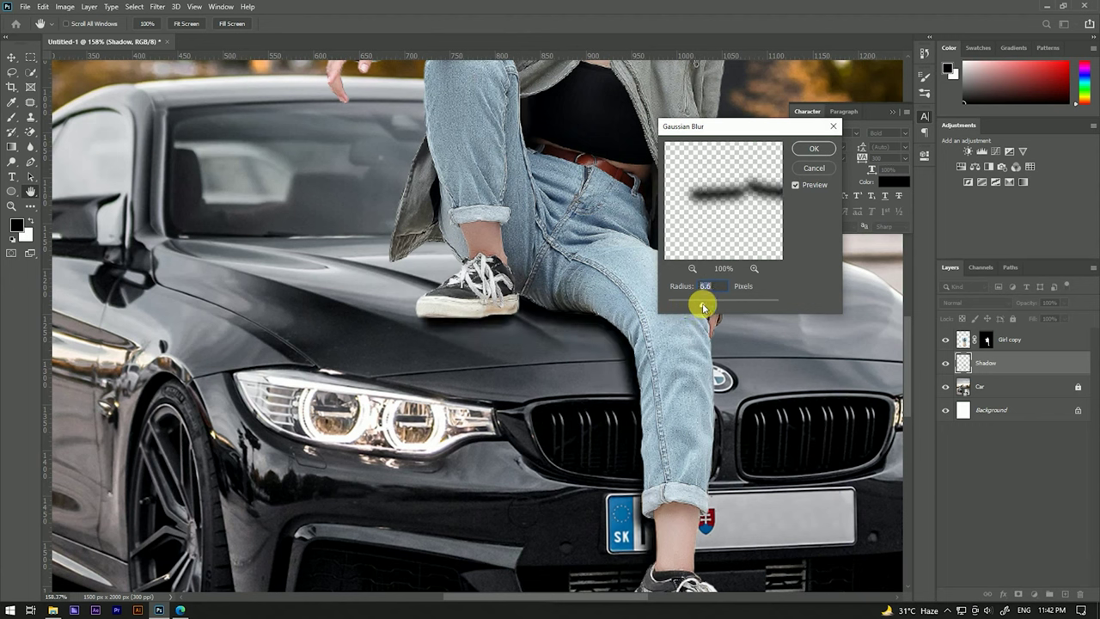
{"action": "left_click_drag", "start_coordinate": [703, 307], "coordinate": [708, 307]}
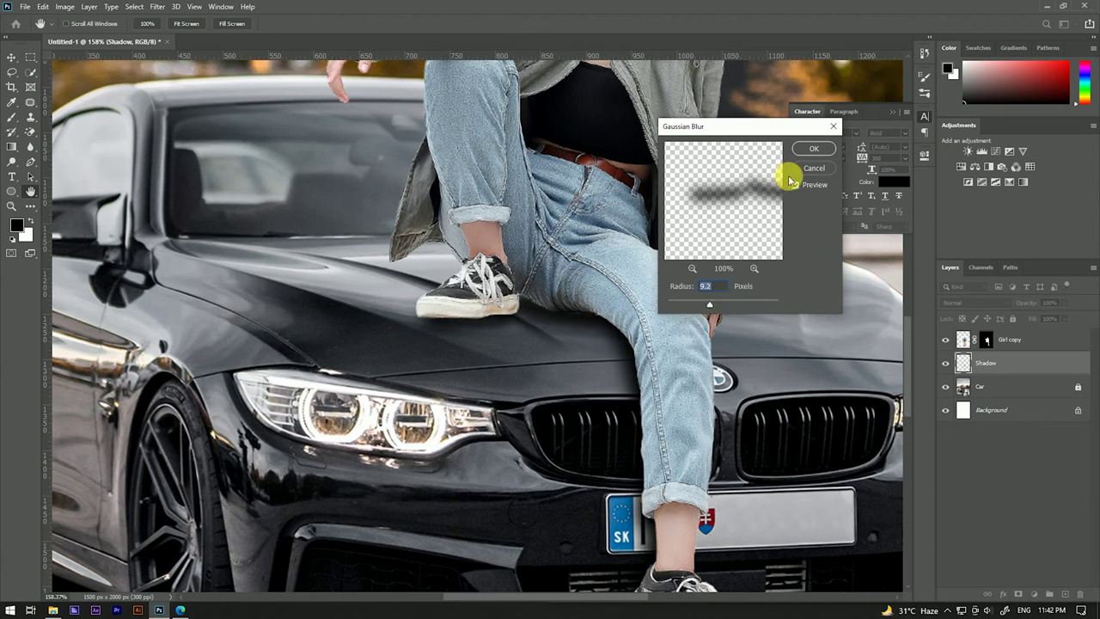
{"action": "left_click", "coordinate": [811, 153]}
{"action": "key", "text": "b"}
{"action": "scroll", "coordinate": [581, 351], "scroll_direction": "down", "scroll_amount": 5}
{"action": "scroll", "coordinate": [585, 332], "scroll_direction": "down", "scroll_amount": 3}
{"action": "scroll", "coordinate": [533, 393], "scroll_direction": "up", "scroll_amount": 4}
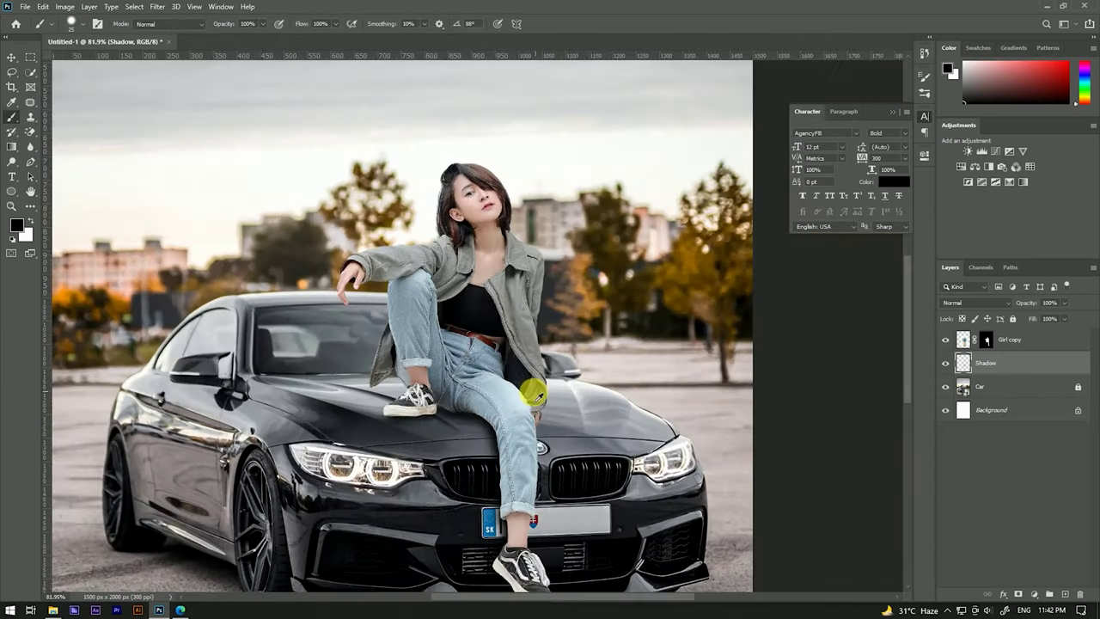
{"action": "scroll", "coordinate": [434, 425], "scroll_direction": "up", "scroll_amount": 3}
{"action": "scroll", "coordinate": [476, 332], "scroll_direction": "down", "scroll_amount": 2}
{"action": "scroll", "coordinate": [487, 334], "scroll_direction": "down", "scroll_amount": 3}
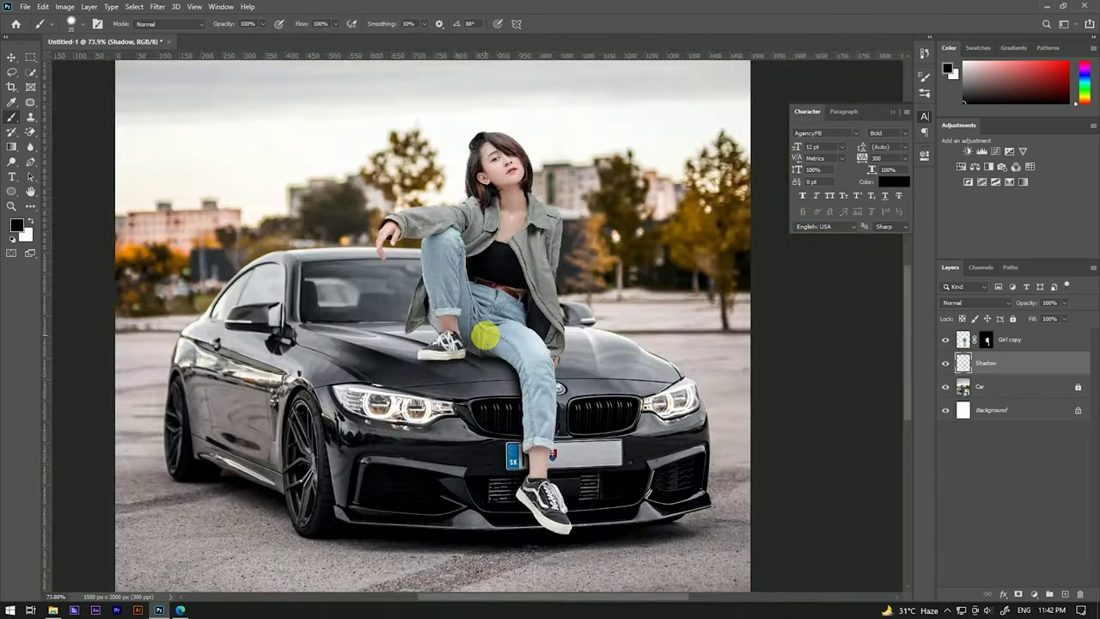
Convert the Girl copy layer into a Smart Object.
{"action": "key", "text": "v"}
{"action": "left_click", "coordinate": [505, 322]}
{"action": "scroll", "coordinate": [503, 257], "scroll_direction": "down", "scroll_amount": 3}
{"action": "scroll", "coordinate": [521, 326], "scroll_direction": "down", "scroll_amount": 2}
{"action": "scroll", "coordinate": [520, 324], "scroll_direction": "up", "scroll_amount": 3}
{"action": "scroll", "coordinate": [523, 323], "scroll_direction": "up", "scroll_amount": 3}
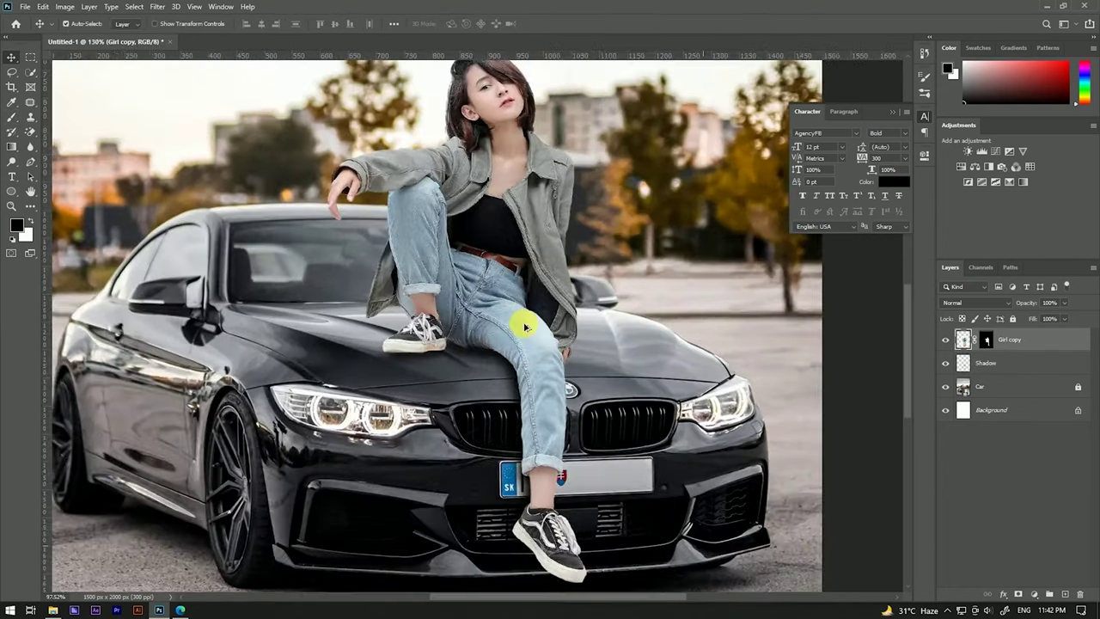
{"action": "scroll", "coordinate": [523, 319], "scroll_direction": "down", "scroll_amount": 2}
{"action": "right_click", "coordinate": [1024, 341]}
{"action": "left_click", "coordinate": [923, 279]}
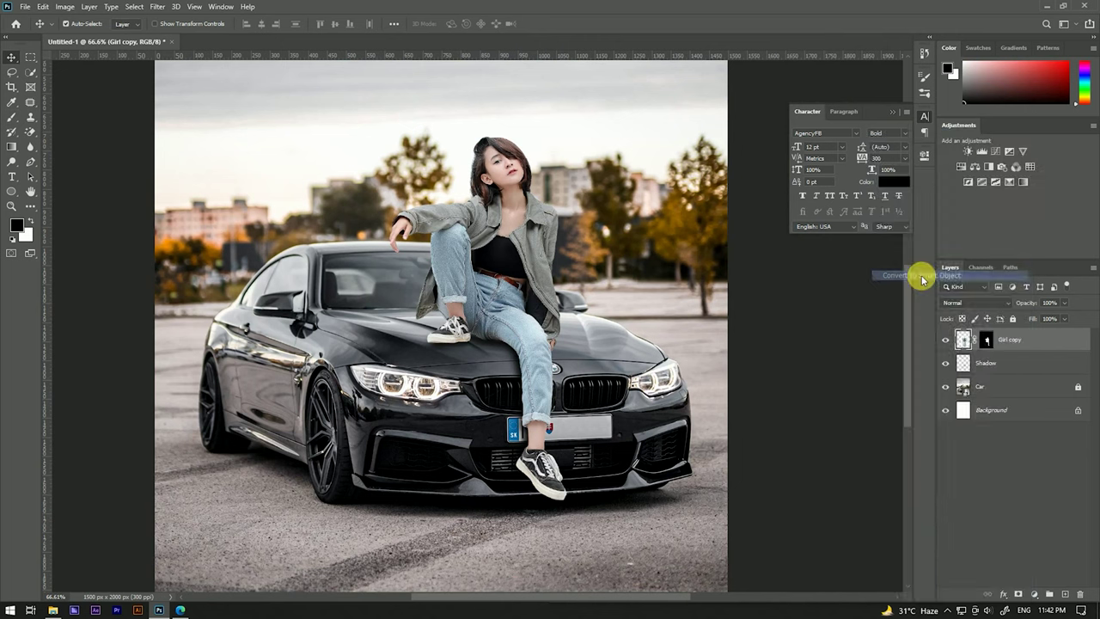
Apply a Camera Raw filter to the girl with vignette amount -24 and Contrast +29.
{"action": "left_click", "coordinate": [156, 7]}
{"action": "left_click", "coordinate": [177, 75]}
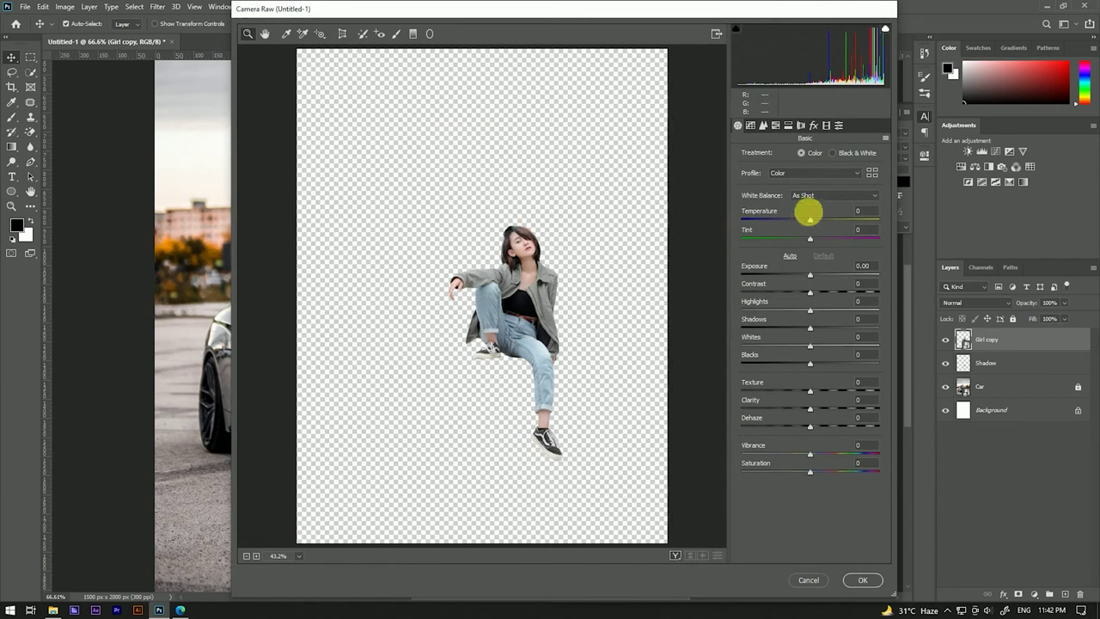
{"action": "left_click", "coordinate": [814, 125]}
{"action": "left_click_drag", "start_coordinate": [800, 273], "coordinate": [783, 273]}
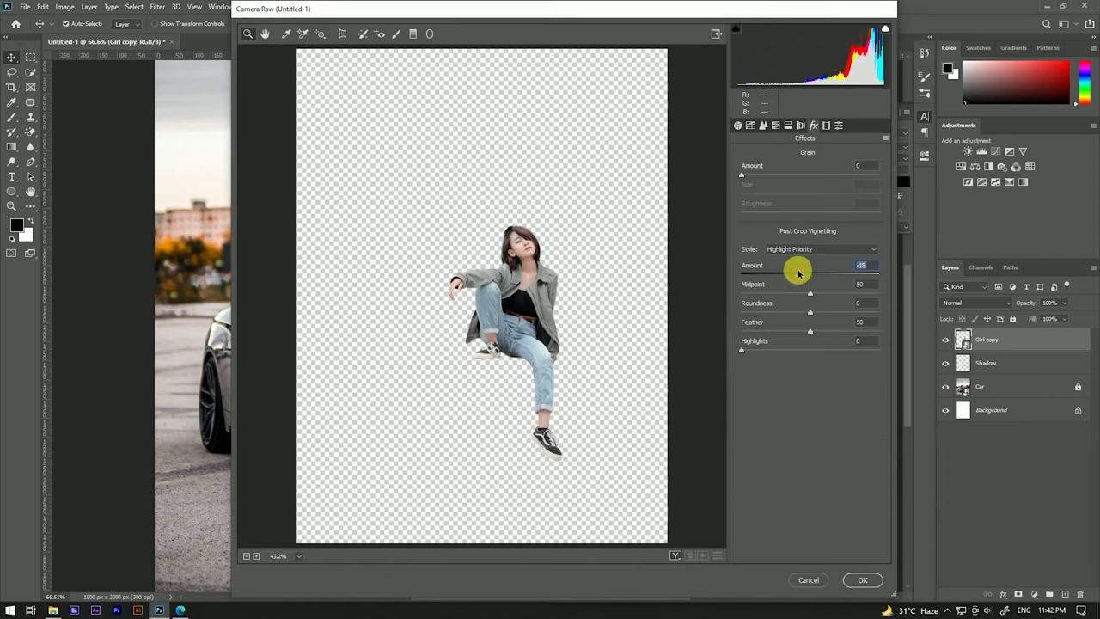
{"action": "left_click", "coordinate": [738, 126]}
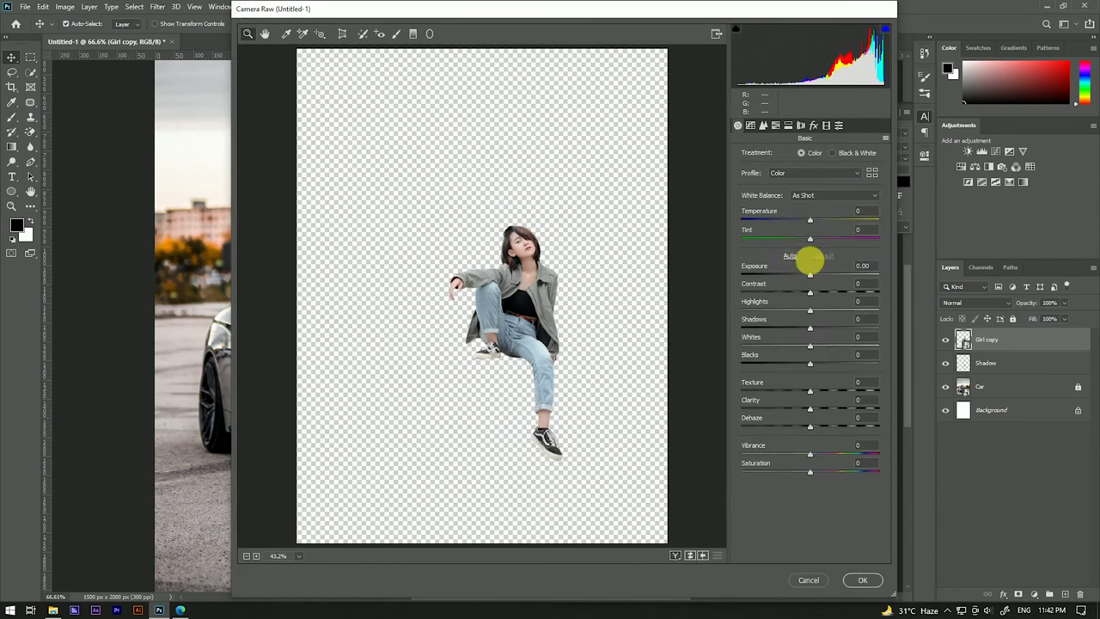
{"action": "mouse_move", "coordinate": [809, 293]}
{"action": "left_mouse_down"}
{"action": "mouse_move", "coordinate": [830, 293]}
{"action": "mouse_move", "coordinate": [802, 276]}
{"action": "left_mouse_up"}
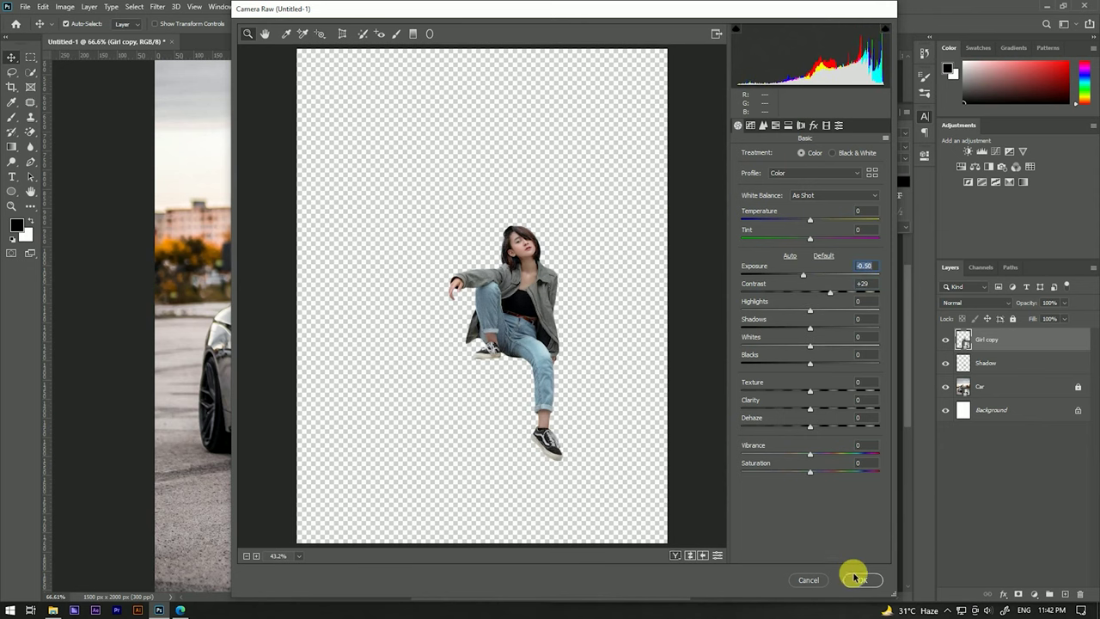
{"action": "left_click", "coordinate": [855, 578]}
Reopen the girl's Camera Raw filter and set Exposure to 0.
{"action": "scroll", "coordinate": [535, 222], "scroll_direction": "up", "scroll_amount": 2}
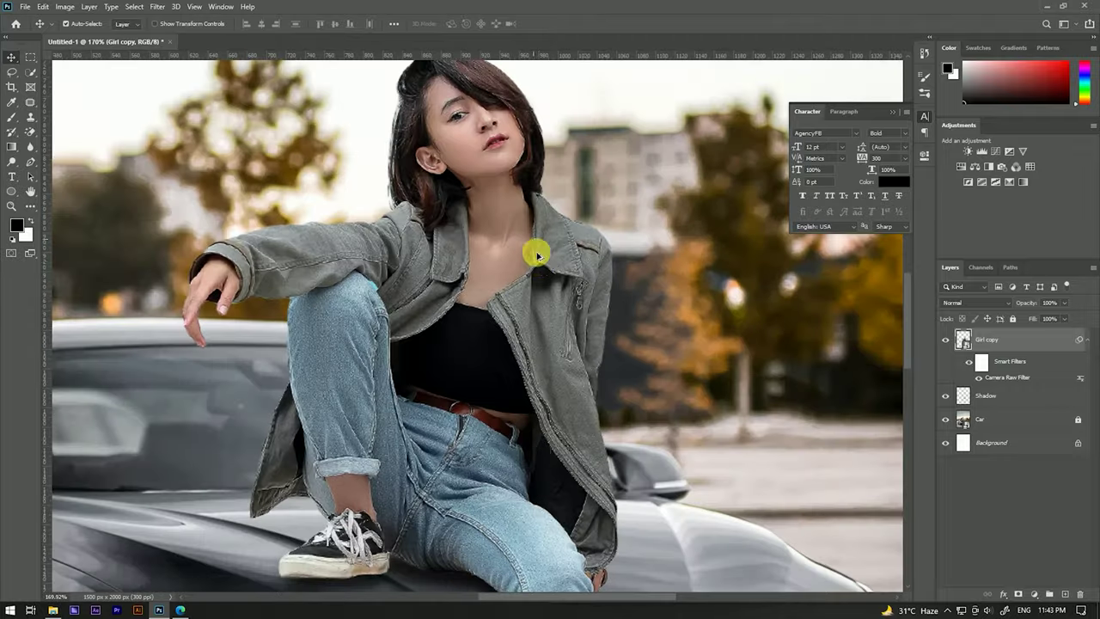
{"action": "scroll", "coordinate": [537, 258], "scroll_direction": "down", "scroll_amount": 1}
{"action": "scroll", "coordinate": [542, 282], "scroll_direction": "down", "scroll_amount": 1}
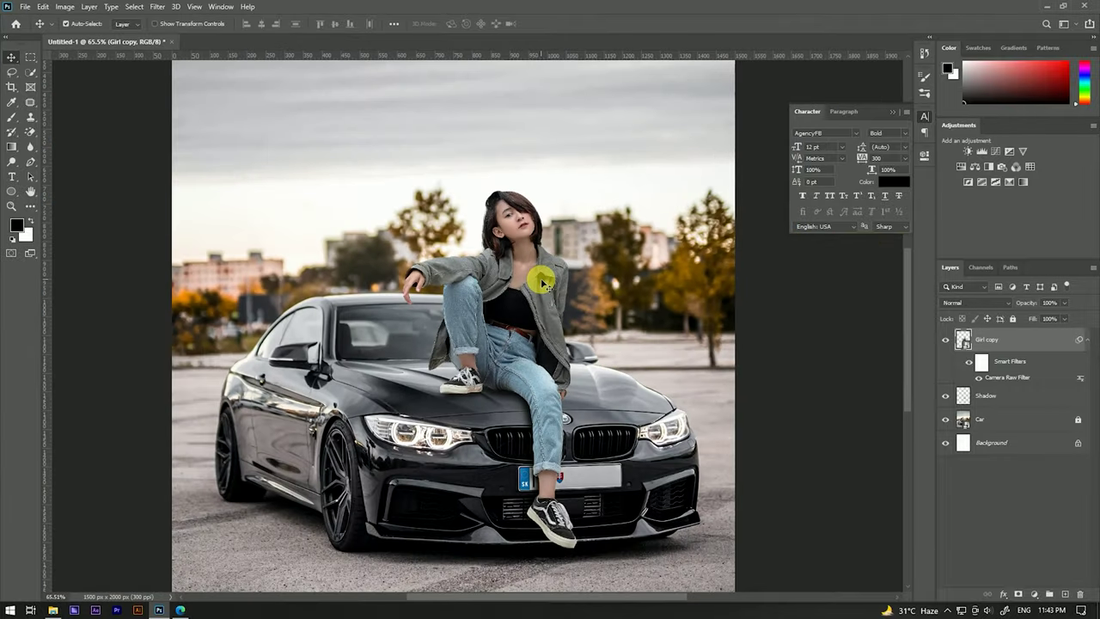
{"action": "double_click", "coordinate": [1013, 378]}
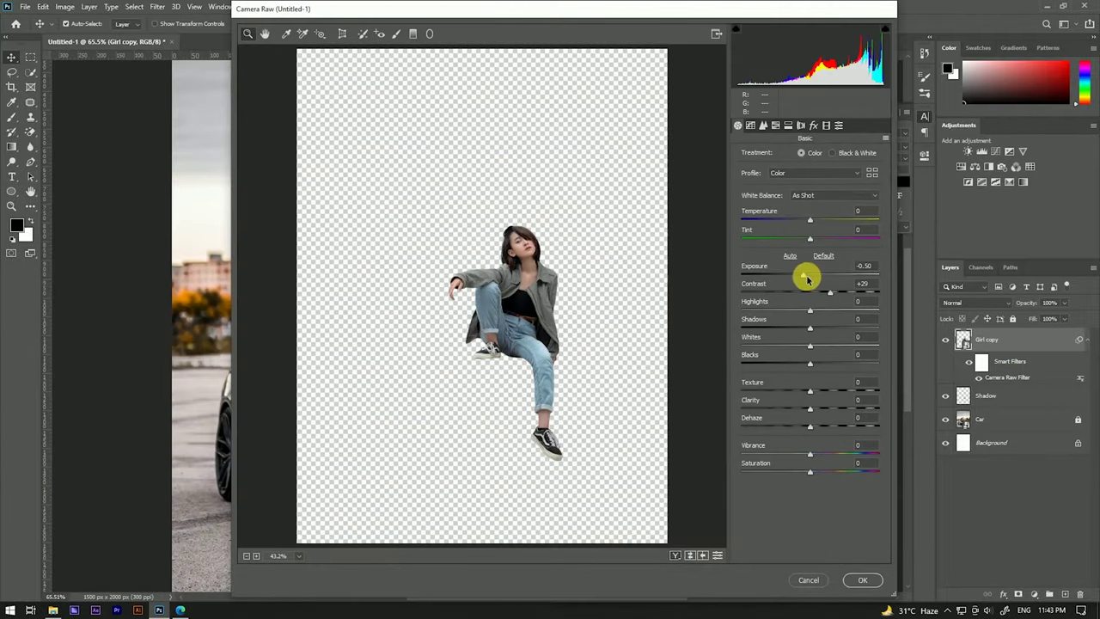
{"action": "left_click", "coordinate": [863, 266]}
{"action": "type", "text": "0"}
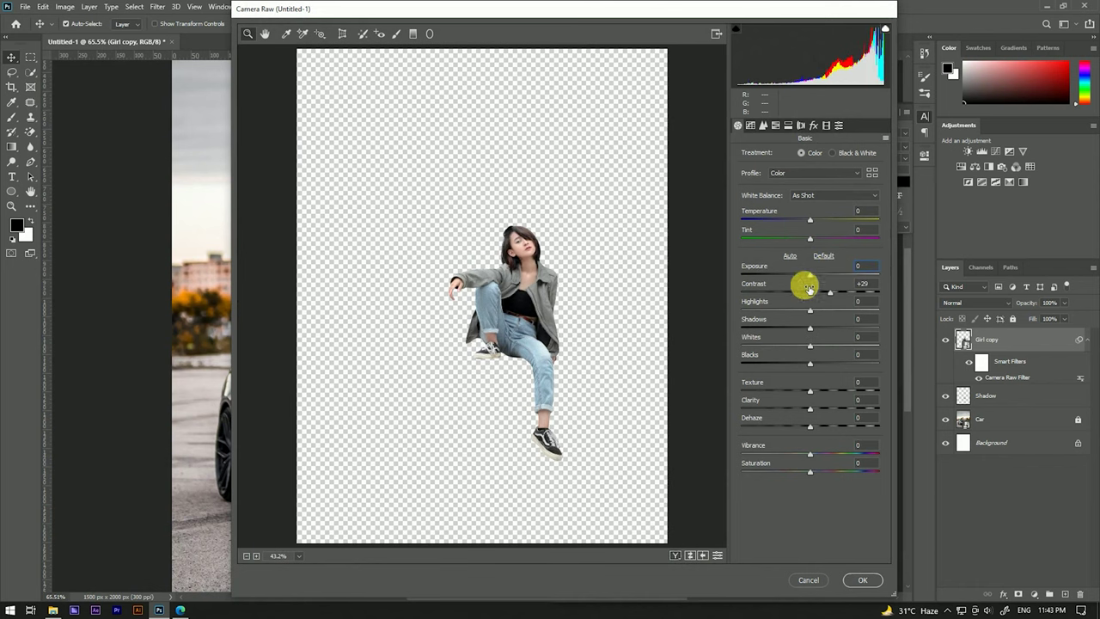
{"action": "left_click", "coordinate": [862, 579]}
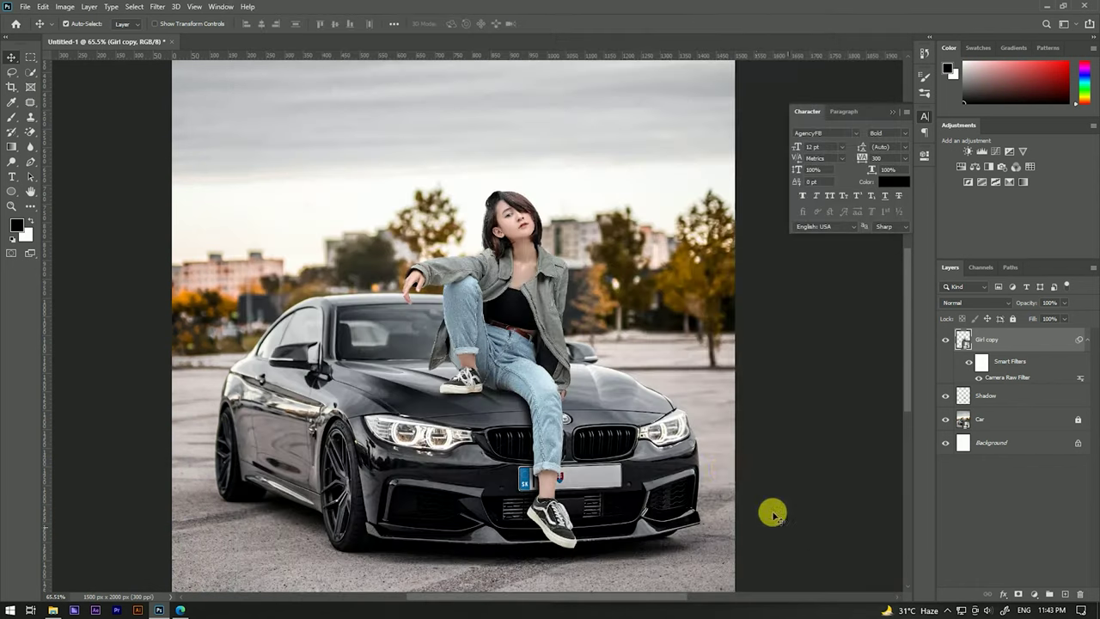
{"action": "scroll", "coordinate": [544, 264], "scroll_direction": "up", "scroll_amount": 3}
Enable an Inner Shadow on Girl copy with a 3 px size.
{"action": "scroll", "coordinate": [538, 249], "scroll_direction": "down", "scroll_amount": 2}
{"action": "scroll", "coordinate": [533, 247], "scroll_direction": "up", "scroll_amount": 1}
{"action": "scroll", "coordinate": [521, 242], "scroll_direction": "up", "scroll_amount": 2}
{"action": "scroll", "coordinate": [521, 242], "scroll_direction": "down", "scroll_amount": 2}
{"action": "double_click", "coordinate": [1066, 342]}
{"action": "left_click_drag", "start_coordinate": [742, 321], "coordinate": [764, 160]}
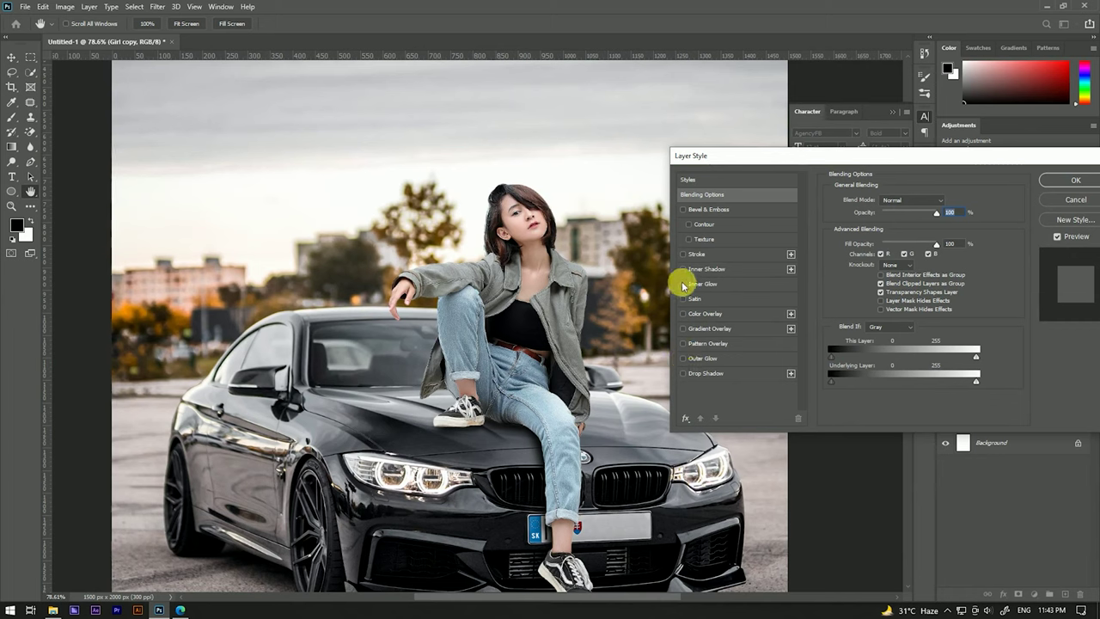
{"action": "left_click", "coordinate": [706, 269]}
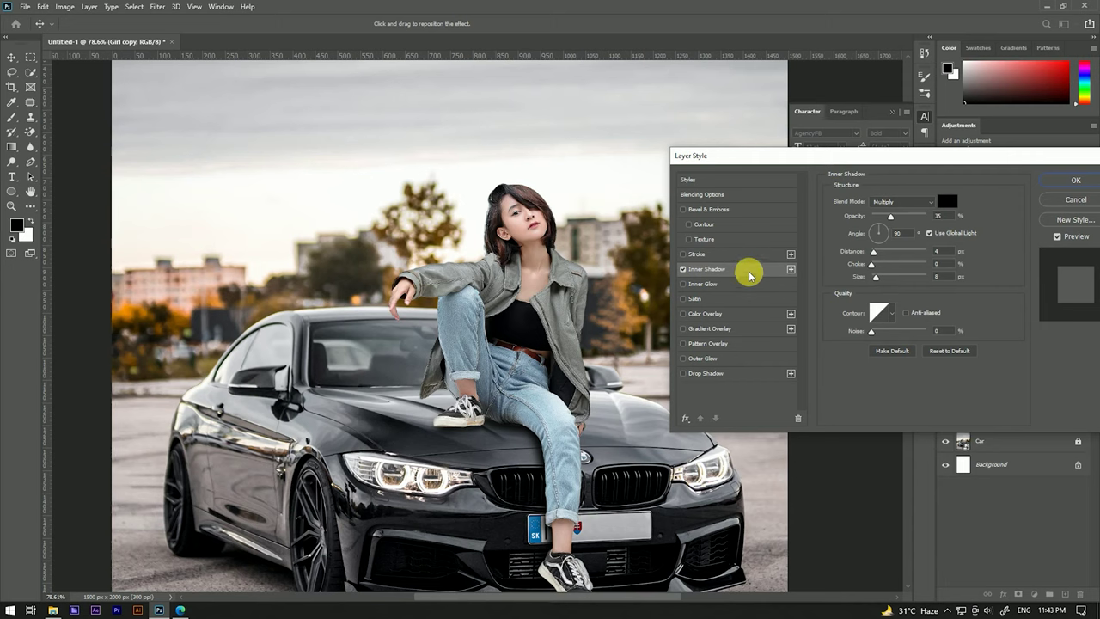
{"action": "left_click_drag", "start_coordinate": [876, 277], "coordinate": [878, 277]}
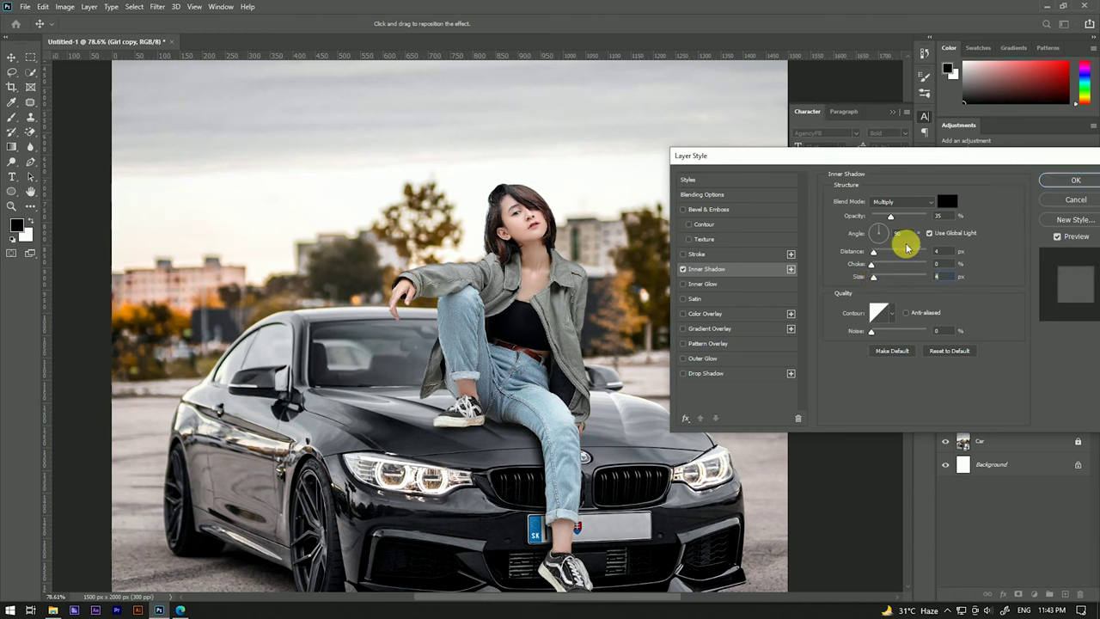
Set the inner shadow colour to pale grey-teal #9bafaf and apply the style.
{"action": "left_click", "coordinate": [946, 201]}
{"action": "left_click", "coordinate": [565, 305]}
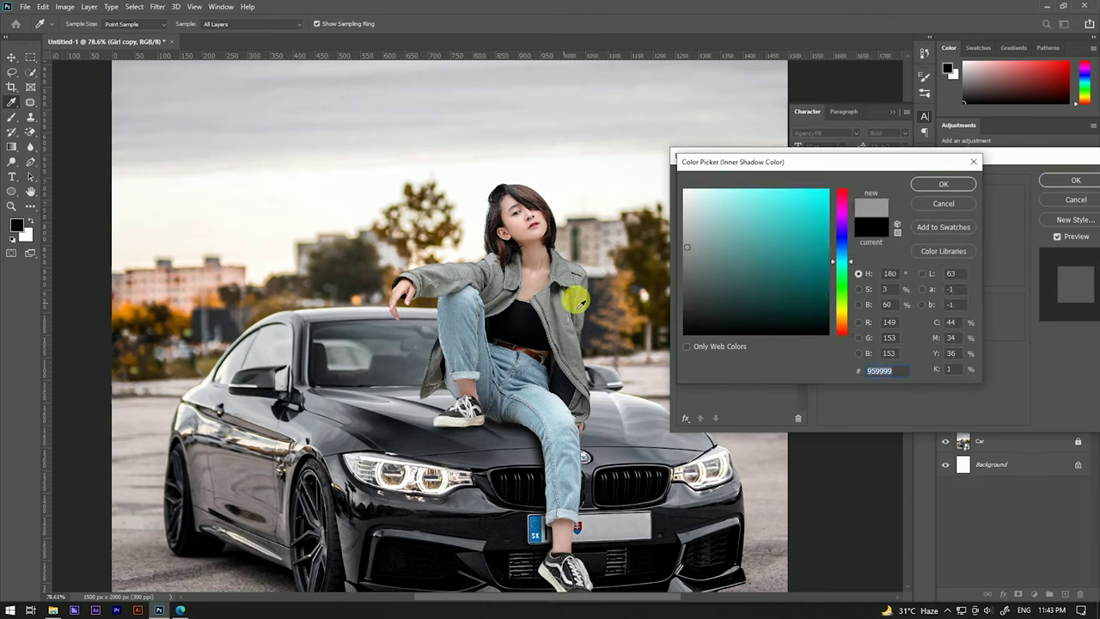
{"action": "left_click_drag", "start_coordinate": [692, 245], "coordinate": [700, 233]}
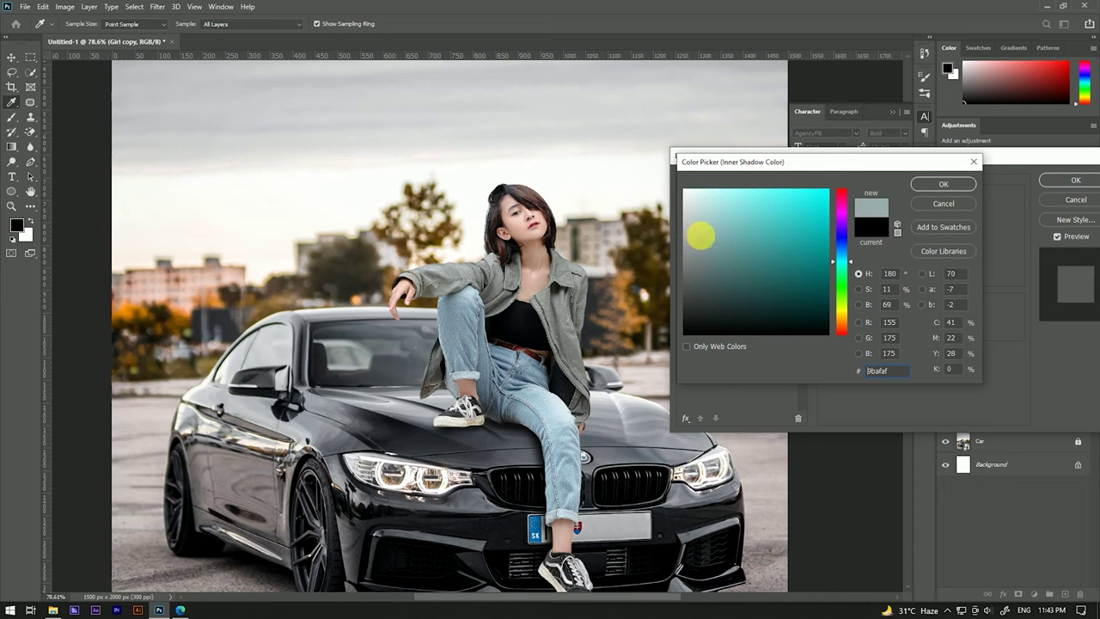
{"action": "left_click", "coordinate": [943, 184]}
{"action": "left_click", "coordinate": [1052, 181]}
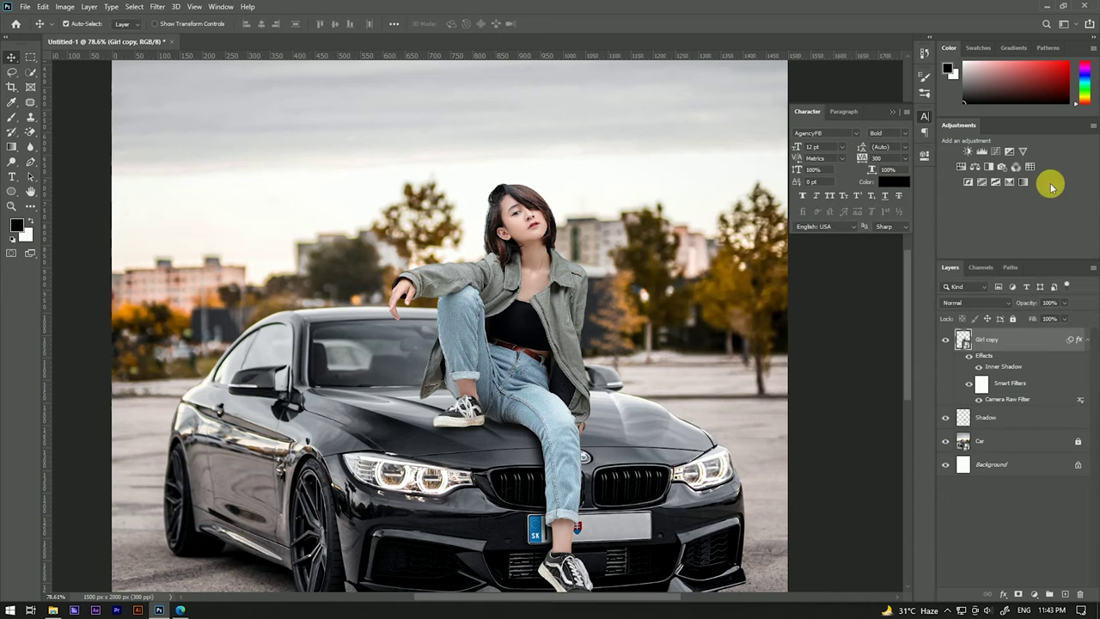
Zoom in to inspect the girl's shoe and jeans edges against the hood.
{"action": "scroll", "coordinate": [474, 312], "scroll_direction": "down", "scroll_amount": 5}
{"action": "scroll", "coordinate": [510, 385], "scroll_direction": "up", "scroll_amount": 5}
{"action": "scroll", "coordinate": [536, 382], "scroll_direction": "down", "scroll_amount": 1}
{"action": "scroll", "coordinate": [536, 378], "scroll_direction": "down", "scroll_amount": 1}
{"action": "scroll", "coordinate": [536, 365], "scroll_direction": "down", "scroll_amount": 1}
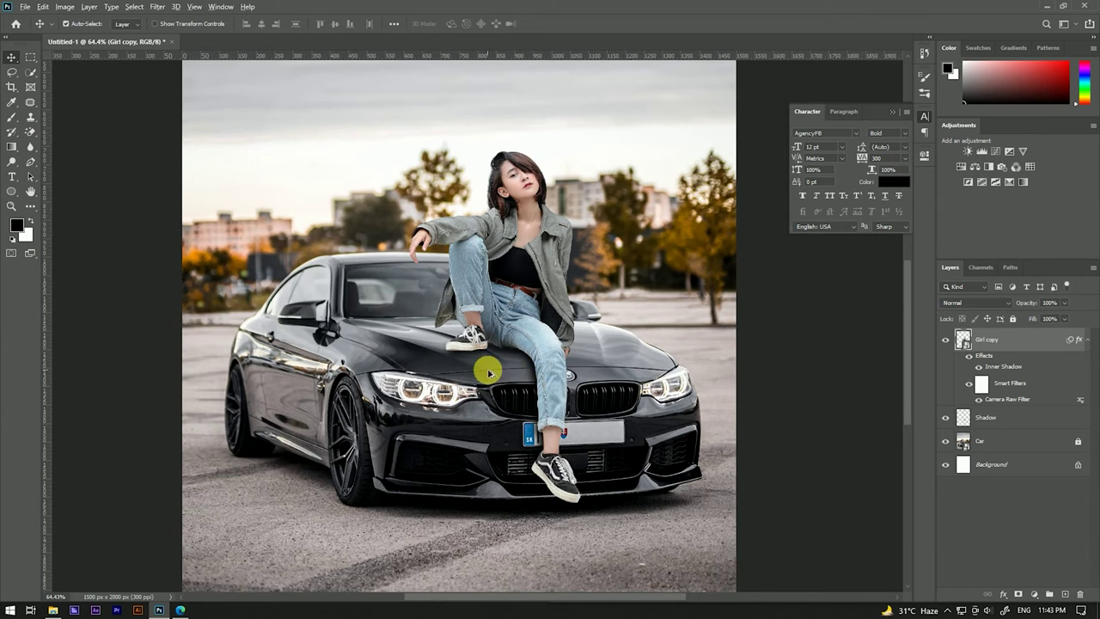
{"action": "scroll", "coordinate": [491, 373], "scroll_direction": "down", "scroll_amount": 2}
{"action": "scroll", "coordinate": [487, 369], "scroll_direction": "up", "scroll_amount": 3}
{"action": "scroll", "coordinate": [496, 367], "scroll_direction": "down", "scroll_amount": 1}
{"action": "scroll", "coordinate": [500, 363], "scroll_direction": "up", "scroll_amount": 1}
{"action": "scroll", "coordinate": [502, 365], "scroll_direction": "up", "scroll_amount": 1}
{"action": "scroll", "coordinate": [517, 353], "scroll_direction": "down", "scroll_amount": 2}
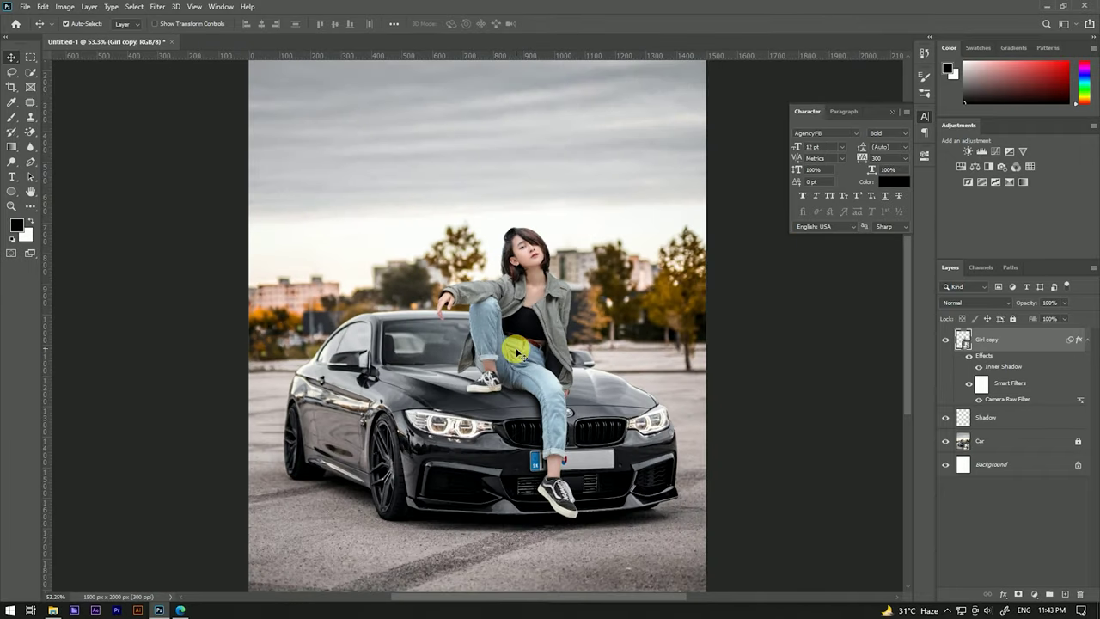
{"action": "scroll", "coordinate": [516, 353], "scroll_direction": "down", "scroll_amount": 1}
{"action": "scroll", "coordinate": [503, 355], "scroll_direction": "down", "scroll_amount": 1}
{"action": "scroll", "coordinate": [484, 364], "scroll_direction": "up", "scroll_amount": 2}
{"action": "scroll", "coordinate": [521, 361], "scroll_direction": "up", "scroll_amount": 1}
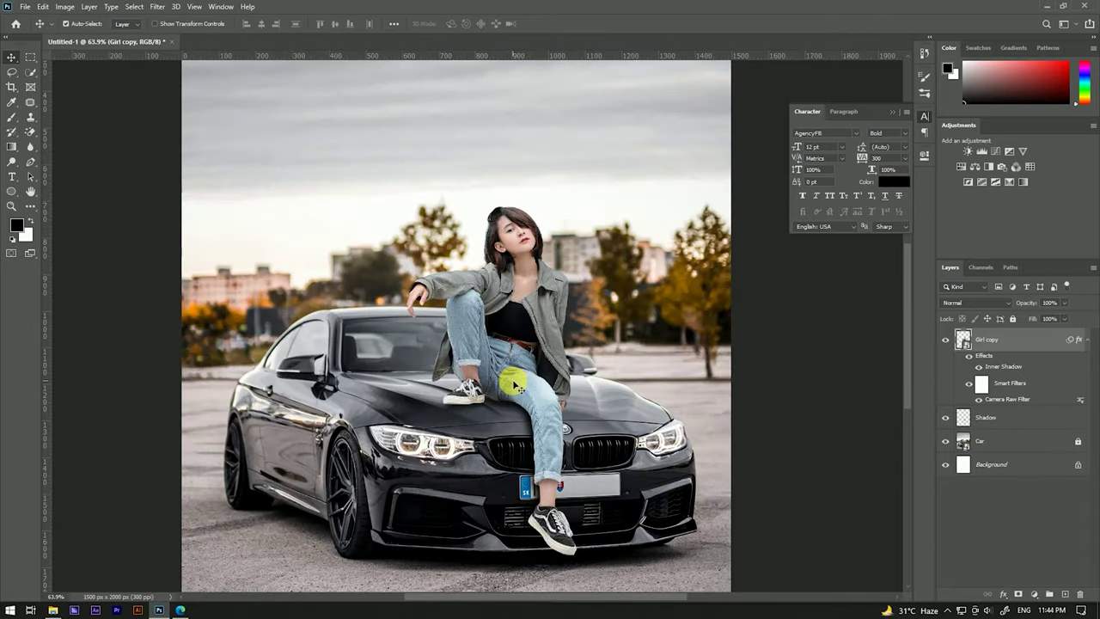
{"action": "scroll", "coordinate": [579, 436], "scroll_direction": "up", "scroll_amount": 1}
{"action": "scroll", "coordinate": [572, 444], "scroll_direction": "up", "scroll_amount": 3}
{"action": "scroll", "coordinate": [529, 399], "scroll_direction": "up", "scroll_amount": 2}
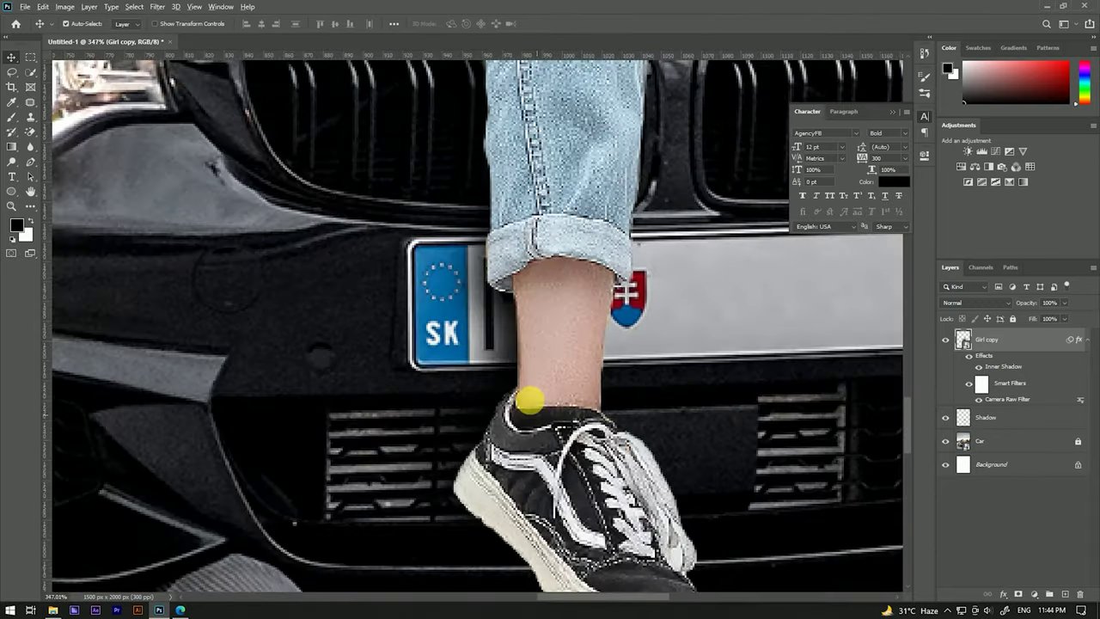
{"action": "scroll", "coordinate": [529, 399], "scroll_direction": "down", "scroll_amount": 5}
Collapse the Girl copy effects list and zoom back out to the whole composite.
{"action": "left_click_drag", "start_coordinate": [491, 155], "coordinate": [528, 409]}
{"action": "scroll", "coordinate": [479, 431], "scroll_direction": "up", "scroll_amount": 3}
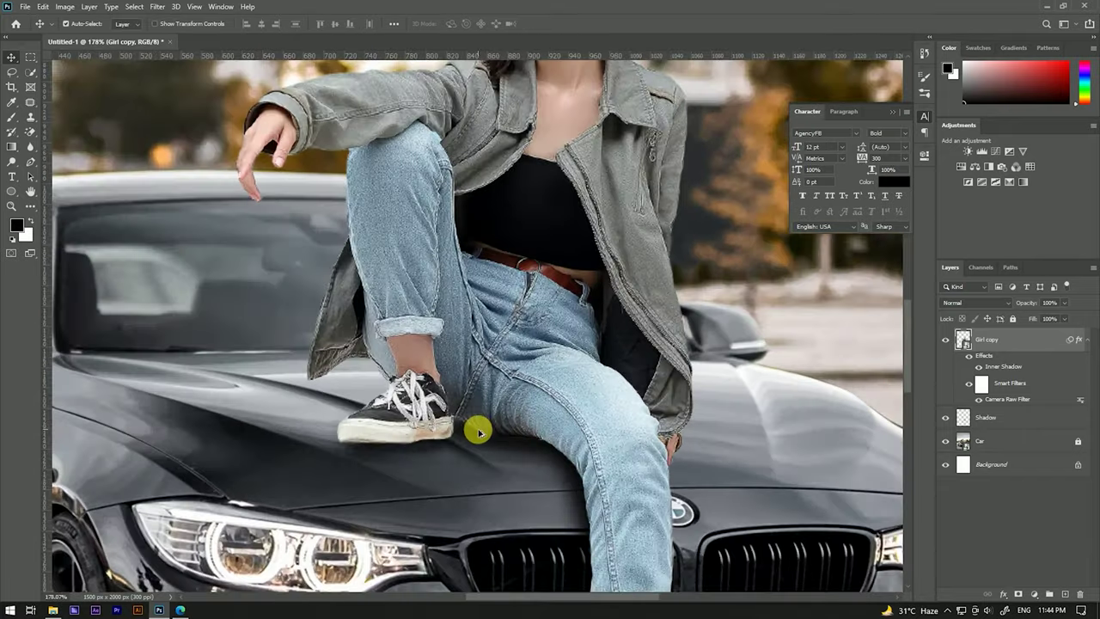
{"action": "scroll", "coordinate": [479, 431], "scroll_direction": "up", "scroll_amount": 1}
{"action": "scroll", "coordinate": [525, 432], "scroll_direction": "up", "scroll_amount": 2}
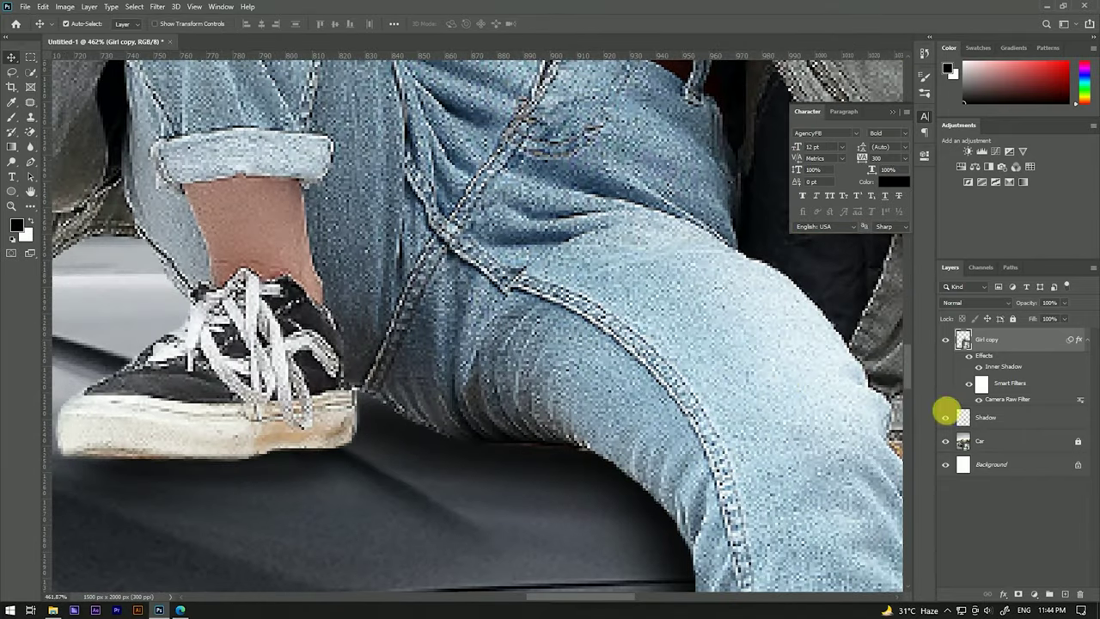
{"action": "left_click", "coordinate": [1086, 339]}
{"action": "scroll", "coordinate": [543, 341], "scroll_direction": "down", "scroll_amount": 4}
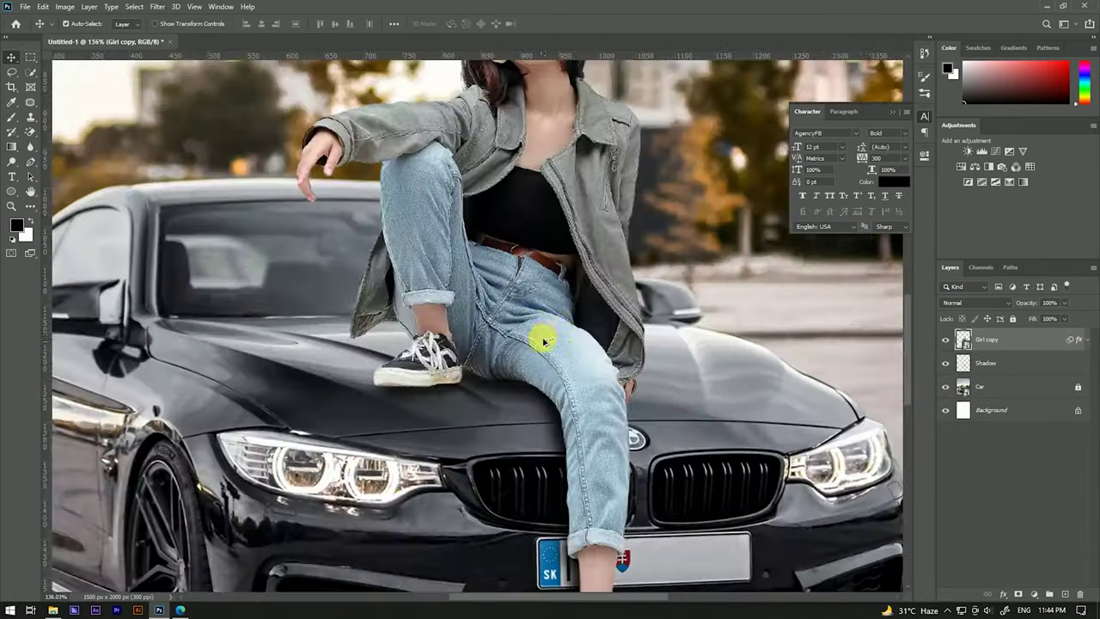
{"action": "scroll", "coordinate": [543, 341], "scroll_direction": "down", "scroll_amount": 3}
{"action": "scroll", "coordinate": [538, 314], "scroll_direction": "down", "scroll_amount": 1}
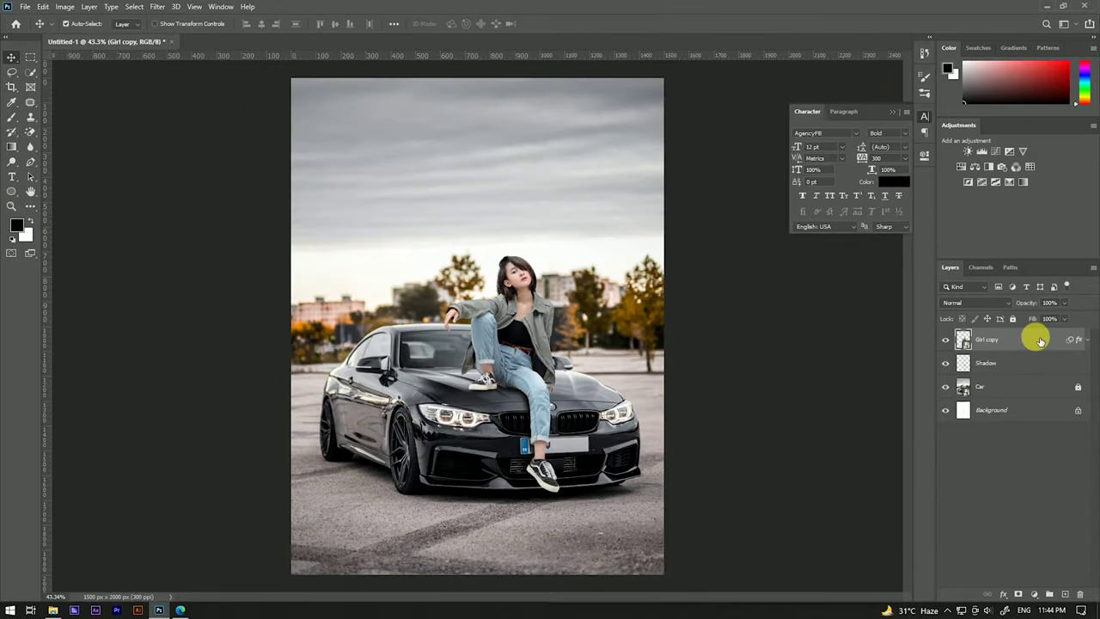
Brighten the girl with a Curves point lifting input 110 to output 121.
{"action": "key", "text": "ctrl+m"}
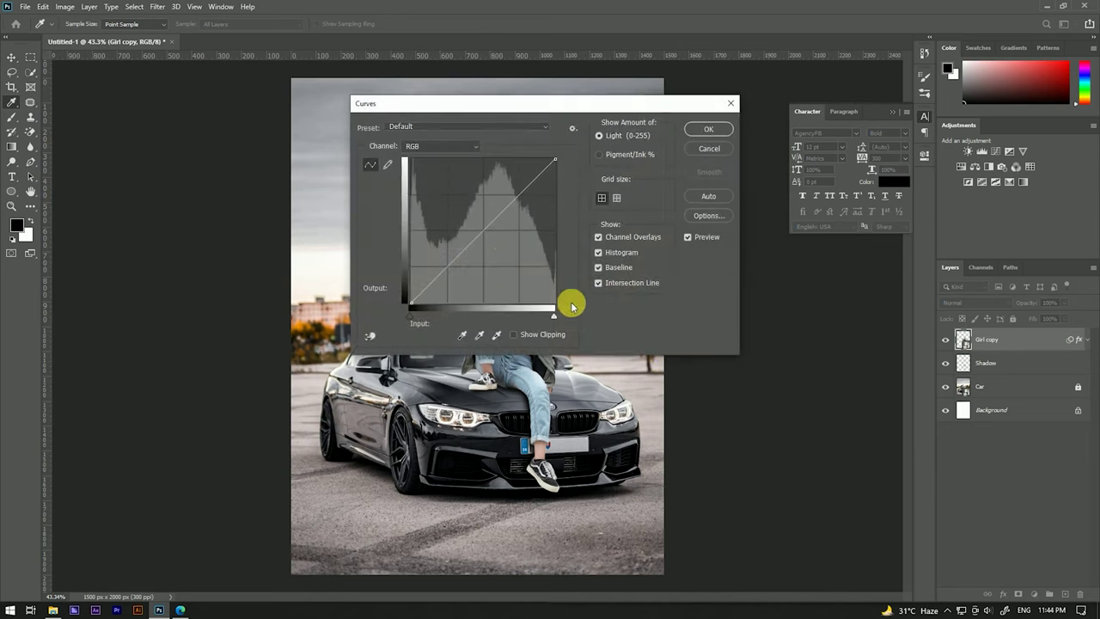
{"action": "left_click_drag", "start_coordinate": [502, 116], "coordinate": [754, 136]}
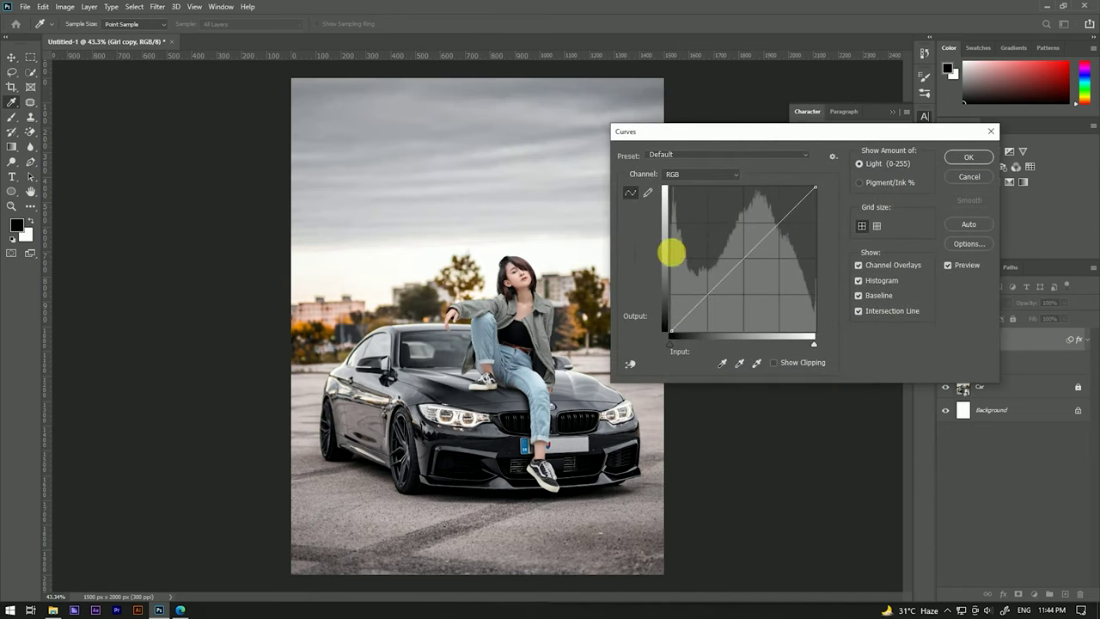
{"action": "left_click", "coordinate": [523, 277]}
{"action": "left_click", "coordinate": [733, 264]}
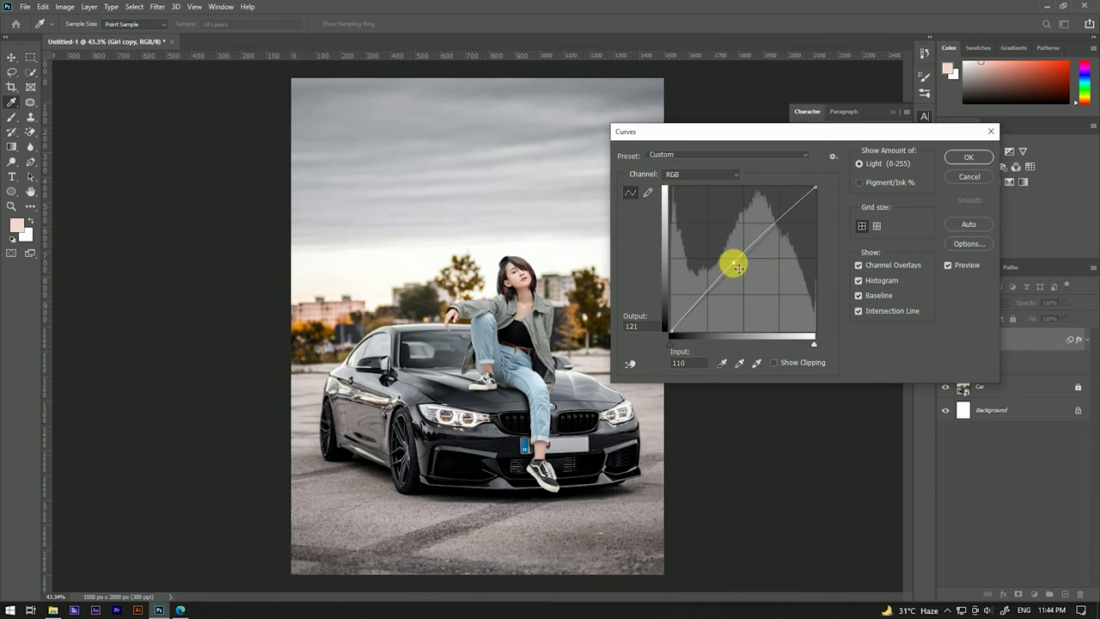
{"action": "left_click", "coordinate": [965, 158]}
Select the Car layer and open the Filter menu.
{"action": "scroll", "coordinate": [456, 321], "scroll_direction": "down", "scroll_amount": 3}
{"action": "scroll", "coordinate": [496, 292], "scroll_direction": "up", "scroll_amount": 3}
{"action": "scroll", "coordinate": [550, 258], "scroll_direction": "down", "scroll_amount": 2}
{"action": "left_click", "coordinate": [1076, 388]}
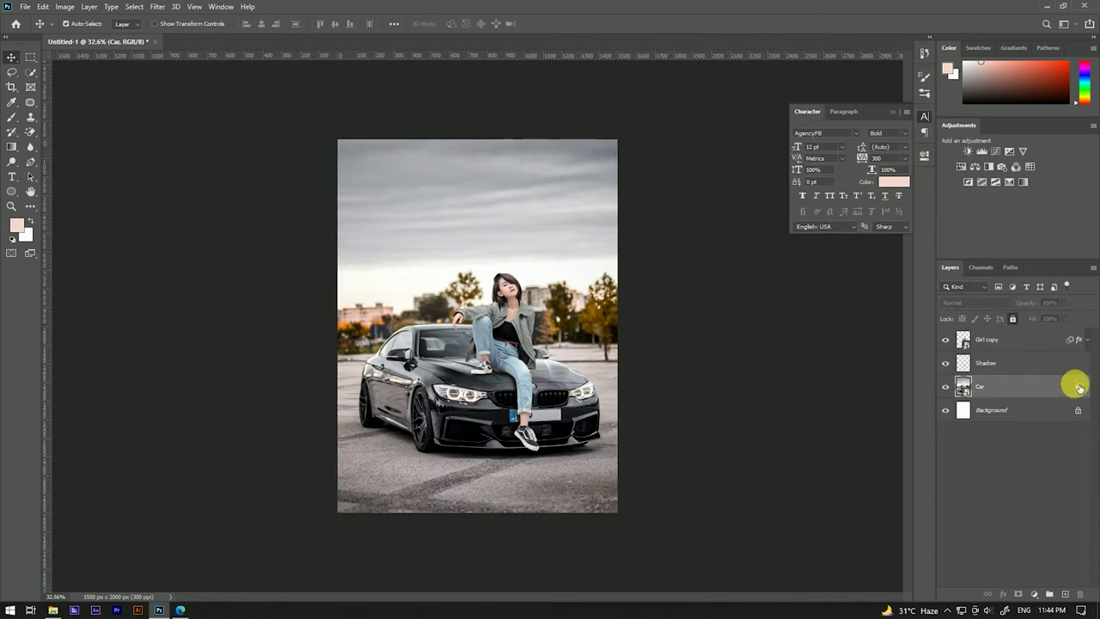
{"action": "left_click", "coordinate": [157, 7]}
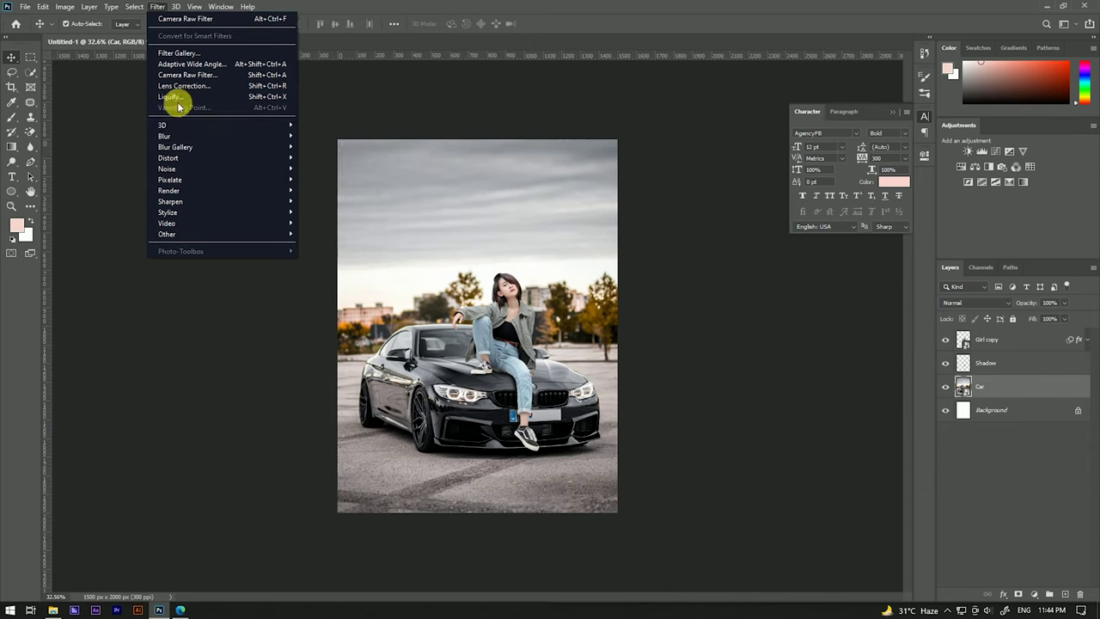
Apply a Camera Raw filter to the car with Contrast +20 and a -29 vignette.
{"action": "left_click", "coordinate": [179, 75]}
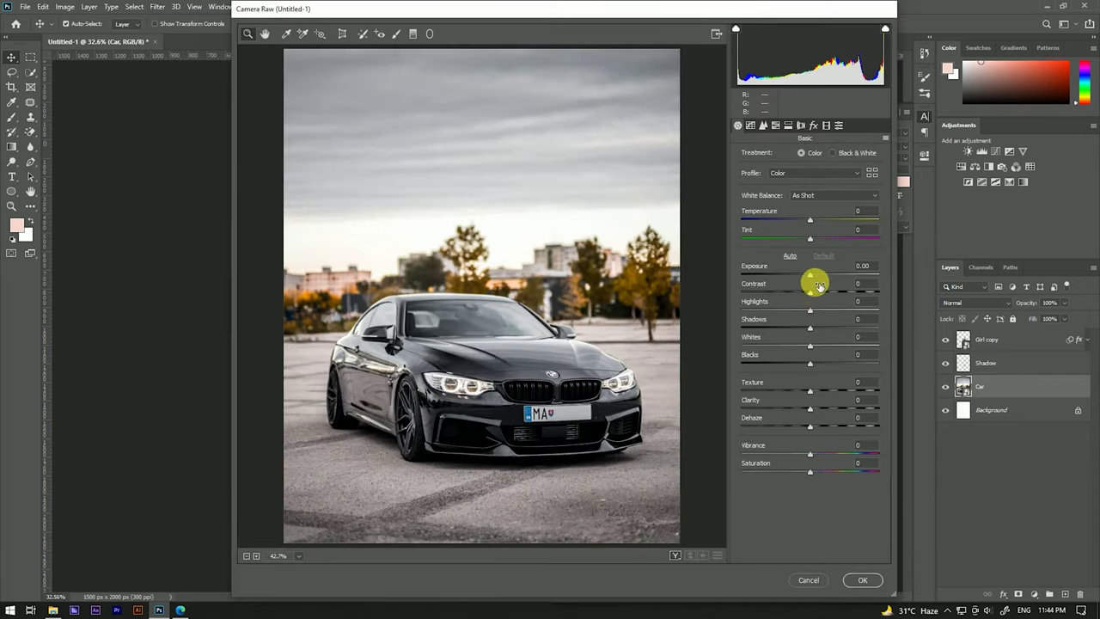
{"action": "left_click_drag", "start_coordinate": [809, 293], "coordinate": [823, 294]}
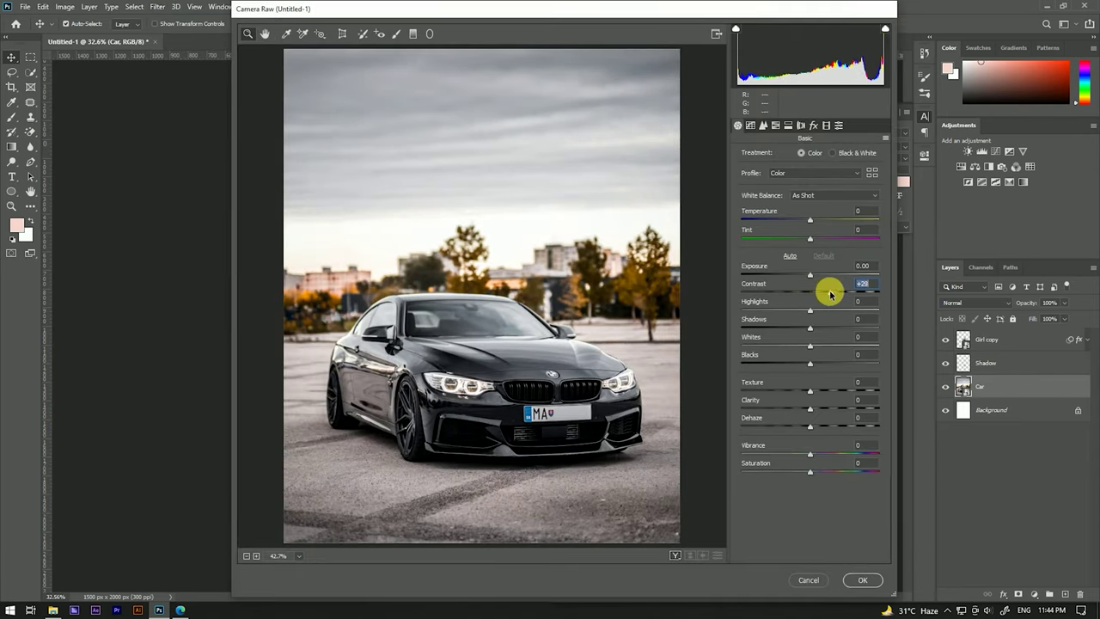
{"action": "left_click", "coordinate": [812, 125]}
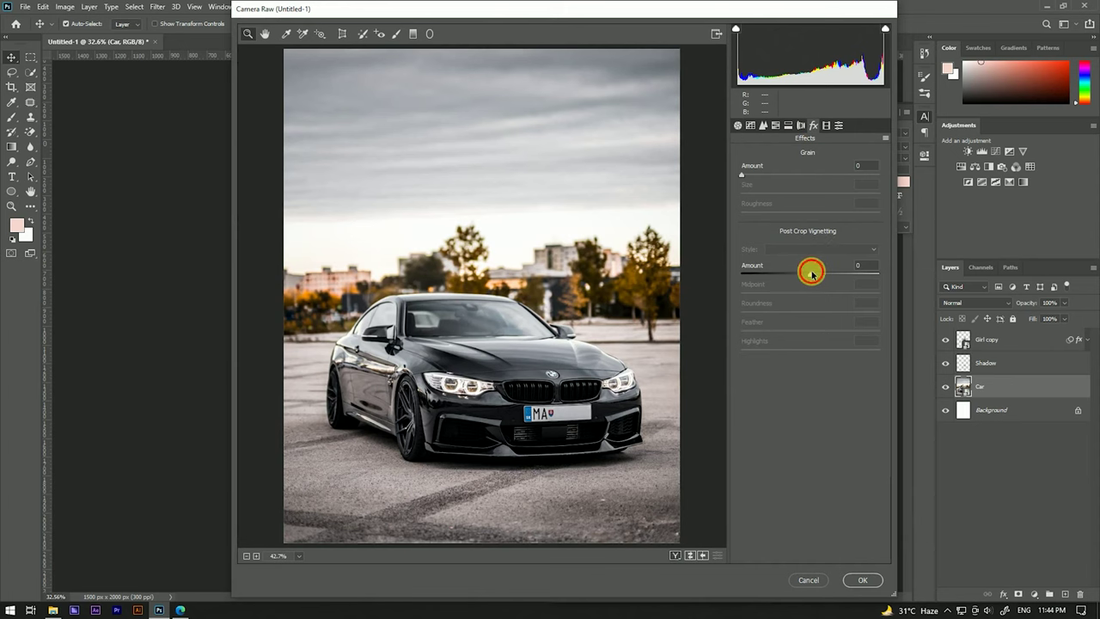
{"action": "left_click_drag", "start_coordinate": [811, 272], "coordinate": [789, 271]}
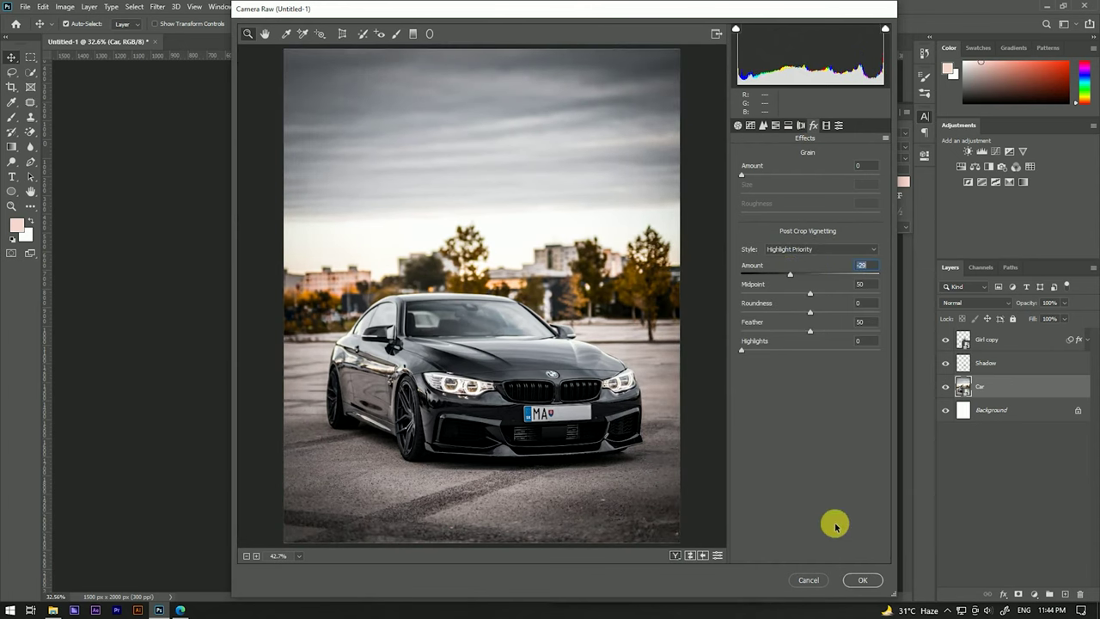
{"action": "left_click", "coordinate": [862, 579]}
{"action": "scroll", "coordinate": [482, 319], "scroll_direction": "up", "scroll_amount": 5}
{"action": "scroll", "coordinate": [481, 319], "scroll_direction": "down", "scroll_amount": 5}
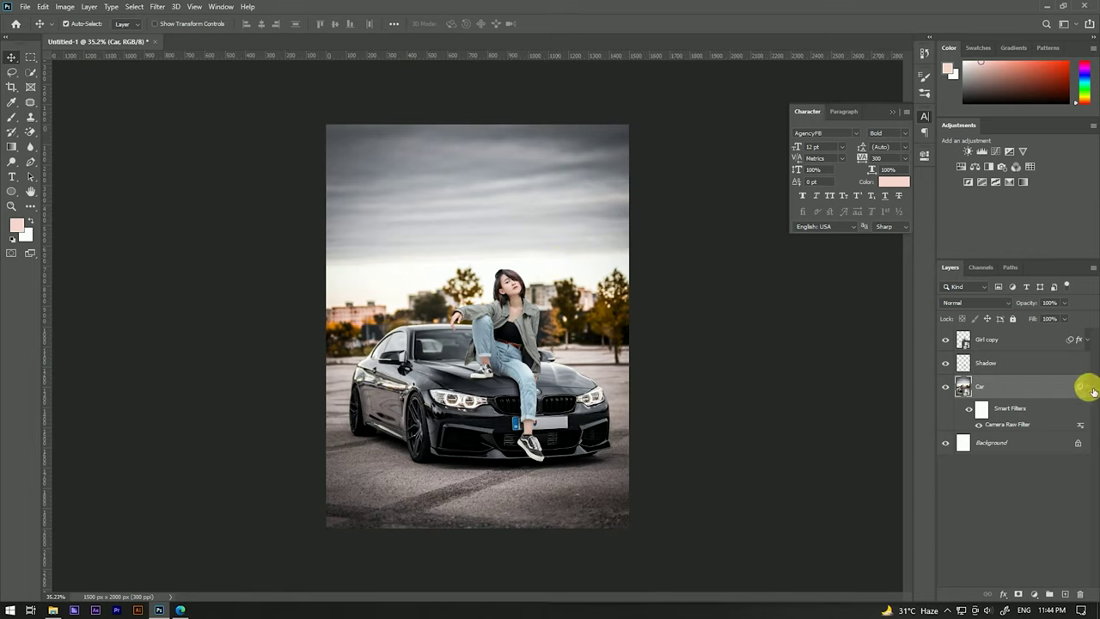
{"action": "left_click", "coordinate": [1088, 388]}
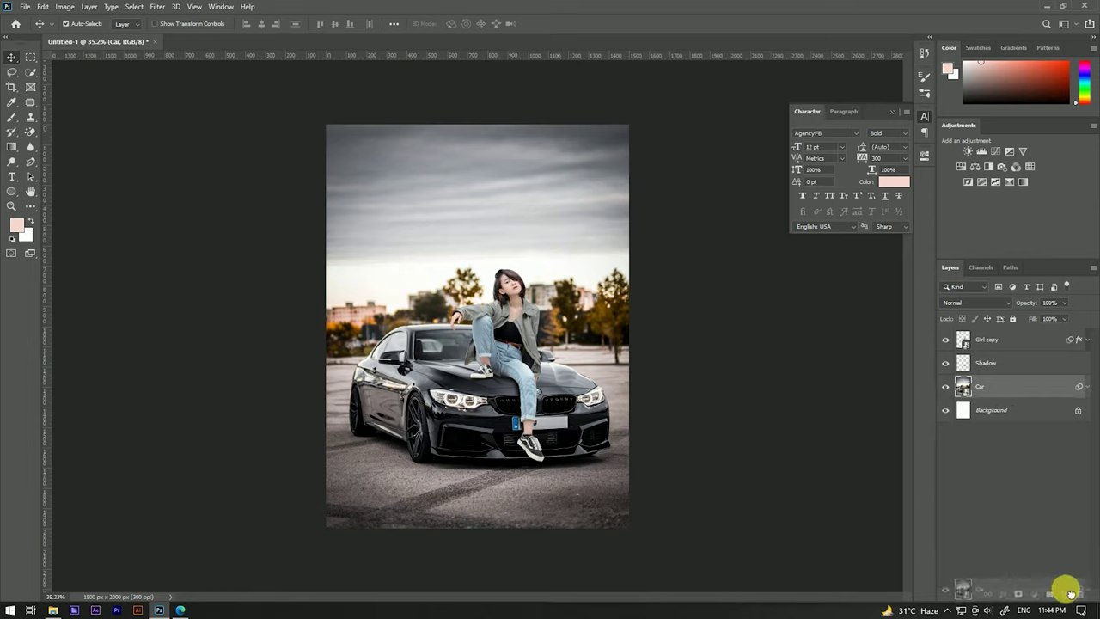
Duplicate the Car layer, Gaussian-blur the copy about 9.6 px, and add a layer mask.
{"action": "left_click_drag", "start_coordinate": [1048, 386], "coordinate": [1064, 594]}
{"action": "left_click", "coordinate": [158, 6]}
{"action": "mouse_move", "coordinate": [165, 136]}
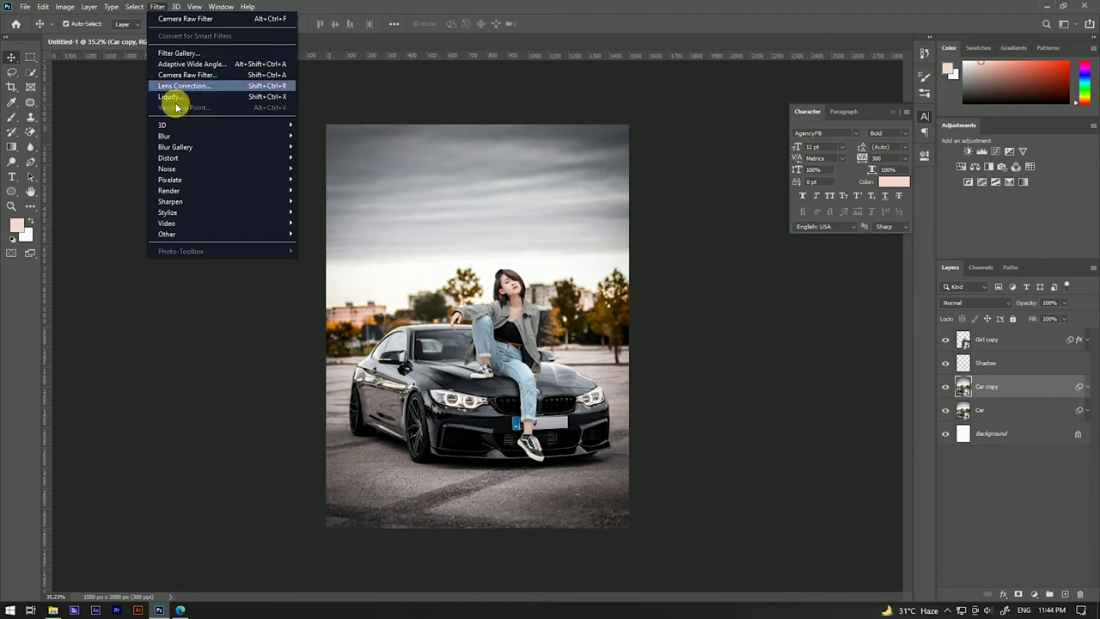
{"action": "left_click", "coordinate": [326, 179]}
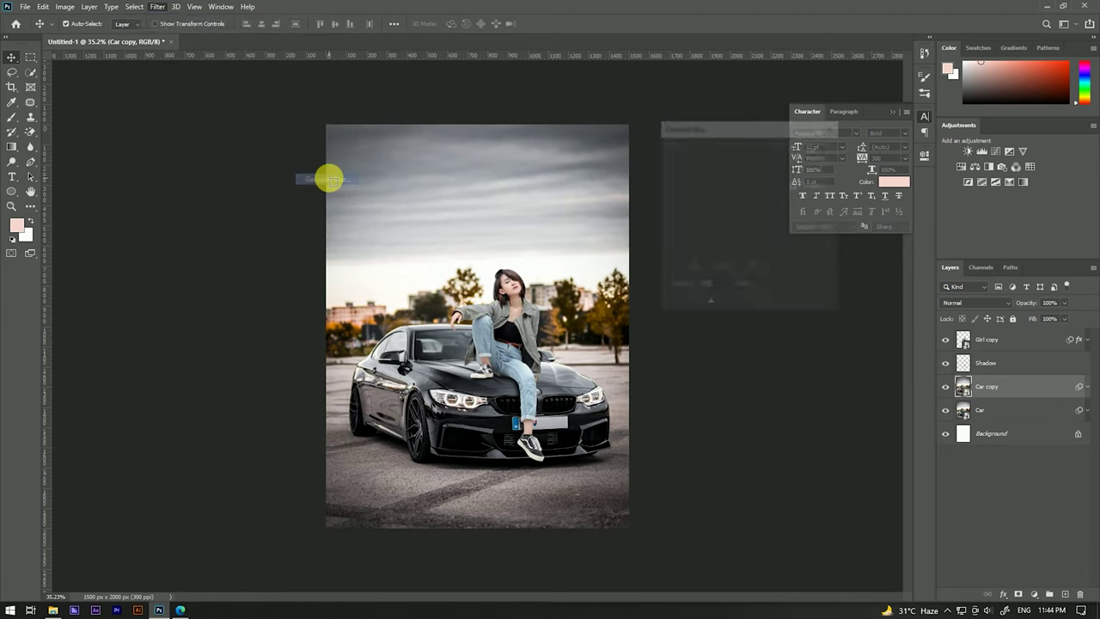
{"action": "left_click", "coordinate": [718, 307]}
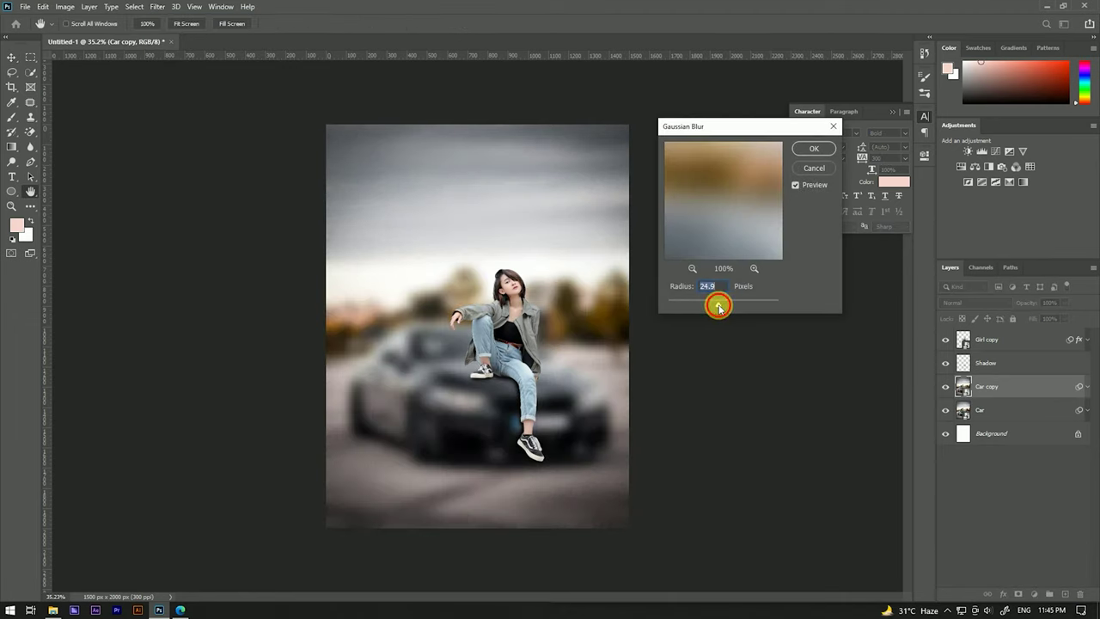
{"action": "left_click", "coordinate": [812, 149]}
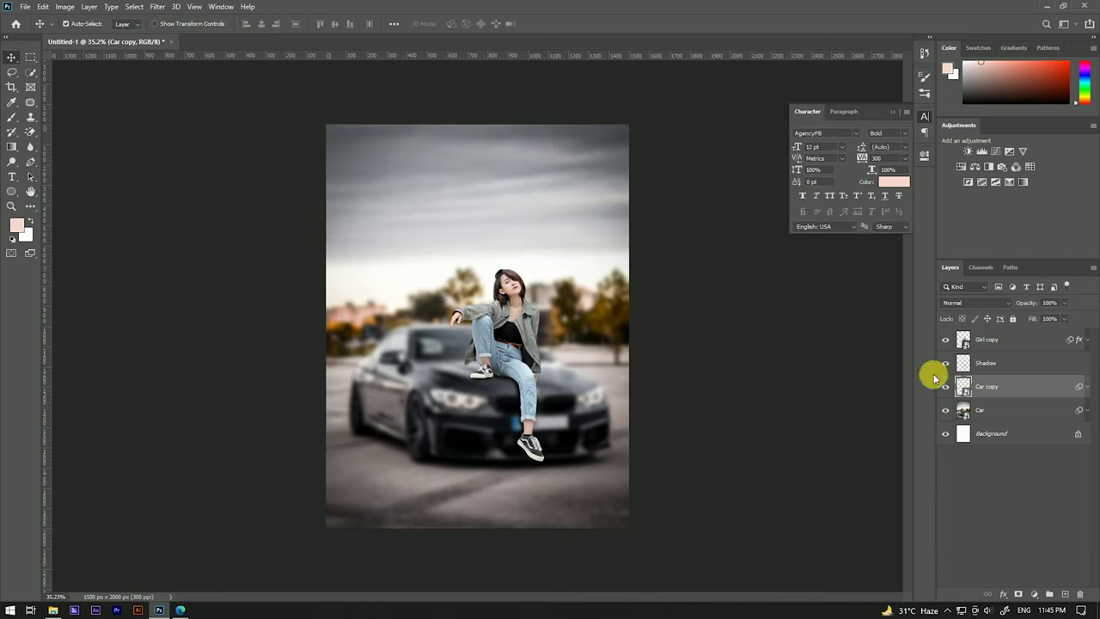
{"action": "left_click", "coordinate": [1018, 593]}
{"action": "left_click", "coordinate": [12, 117]}
Paint black on the Car copy mask over the car with brush sizes 638 and 365.
{"action": "right_click", "coordinate": [460, 324], "text": "alt"}
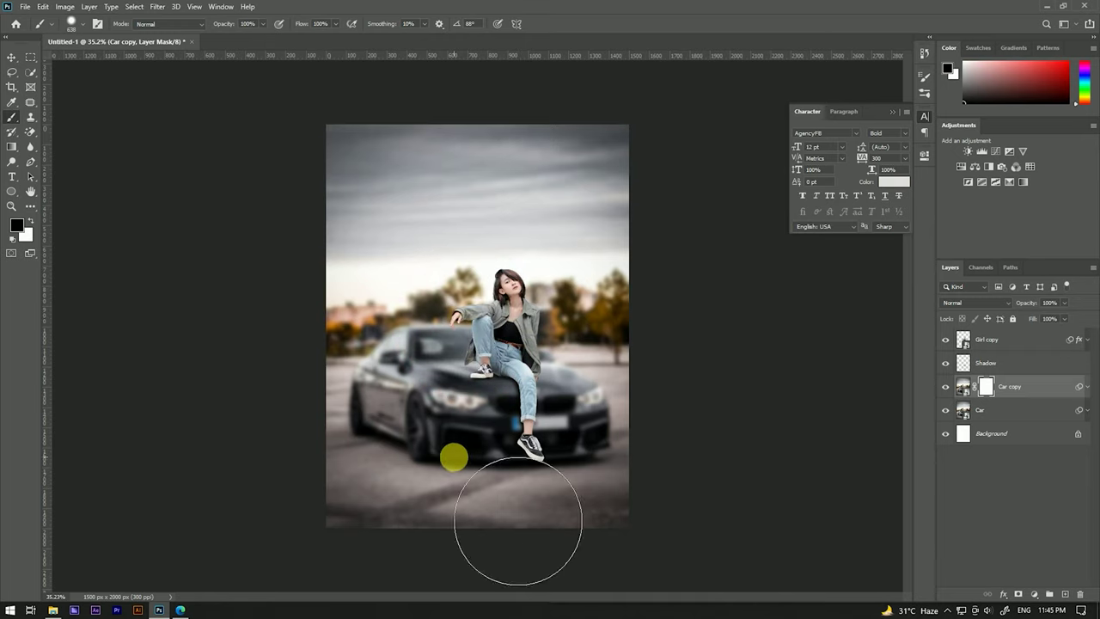
{"action": "left_click_drag", "start_coordinate": [447, 464], "coordinate": [412, 432]}
{"action": "right_click", "coordinate": [417, 381], "text": "alt"}
{"action": "scroll", "coordinate": [392, 361], "scroll_direction": "up", "scroll_amount": 2}
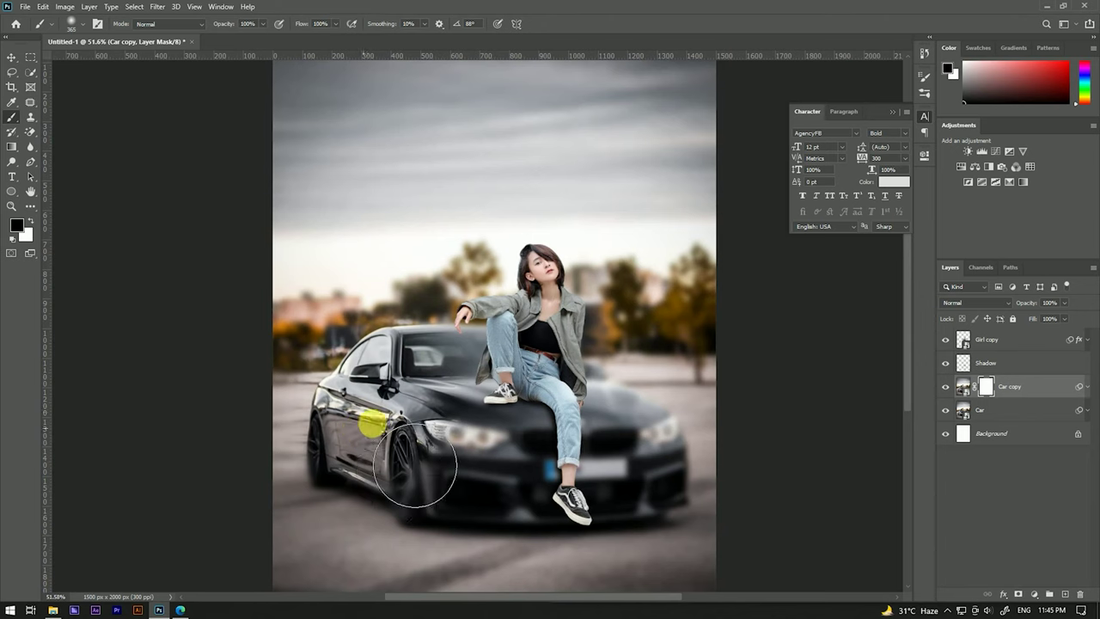
{"action": "mouse_move", "coordinate": [401, 471]}
{"action": "left_mouse_down"}
{"action": "mouse_move", "coordinate": [400, 491]}
{"action": "mouse_move", "coordinate": [483, 474]}
{"action": "mouse_move", "coordinate": [491, 346]}
{"action": "left_mouse_up"}
{"action": "scroll", "coordinate": [395, 343], "scroll_direction": "down", "scroll_amount": 3}
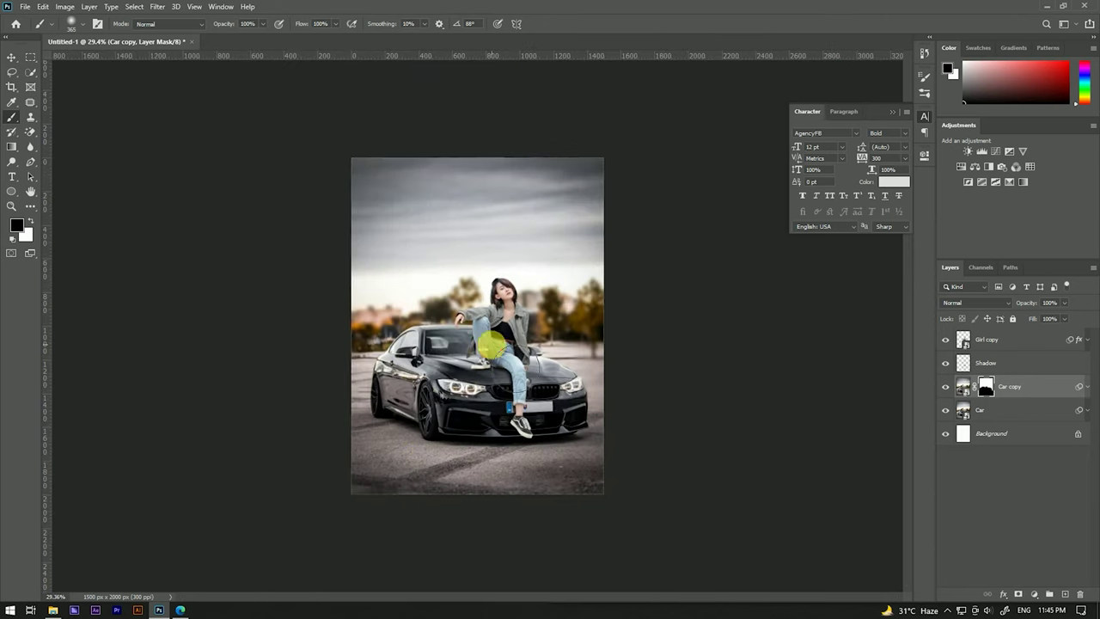
{"action": "scroll", "coordinate": [494, 340], "scroll_direction": "up", "scroll_amount": 3}
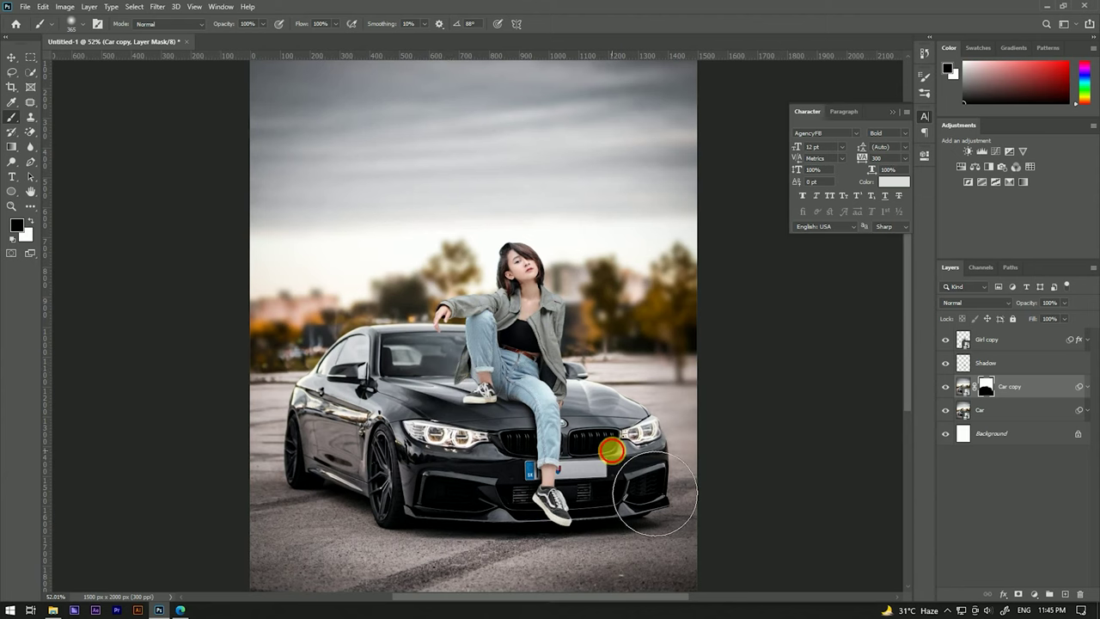
{"action": "scroll", "coordinate": [540, 305], "scroll_direction": "down", "scroll_amount": 2}
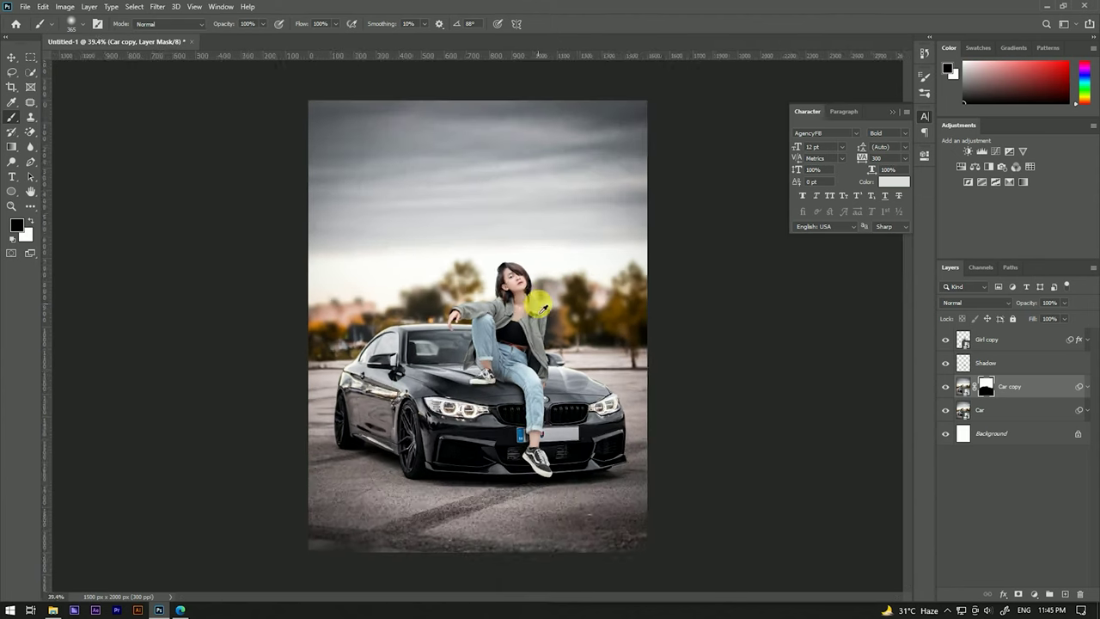
{"action": "scroll", "coordinate": [494, 322], "scroll_direction": "up", "scroll_amount": 2}
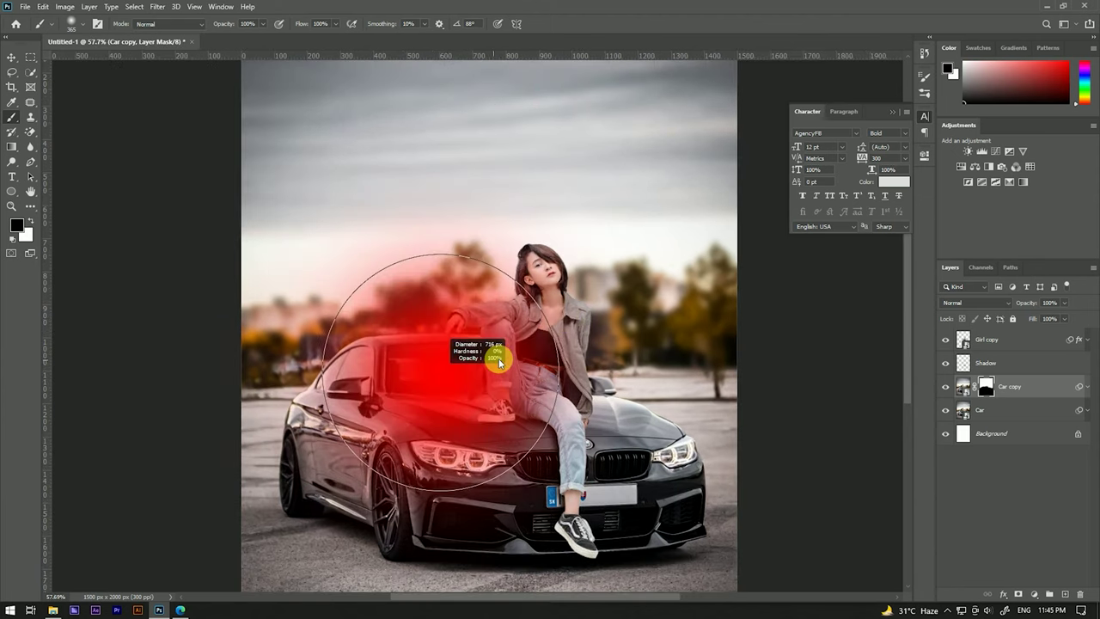
Lower the brush Flow to 42%, then select the Girl copy layer with the Move tool.
{"action": "left_click_drag", "start_coordinate": [297, 23], "coordinate": [246, 23]}
{"action": "scroll", "coordinate": [404, 314], "scroll_direction": "down", "scroll_amount": 2}
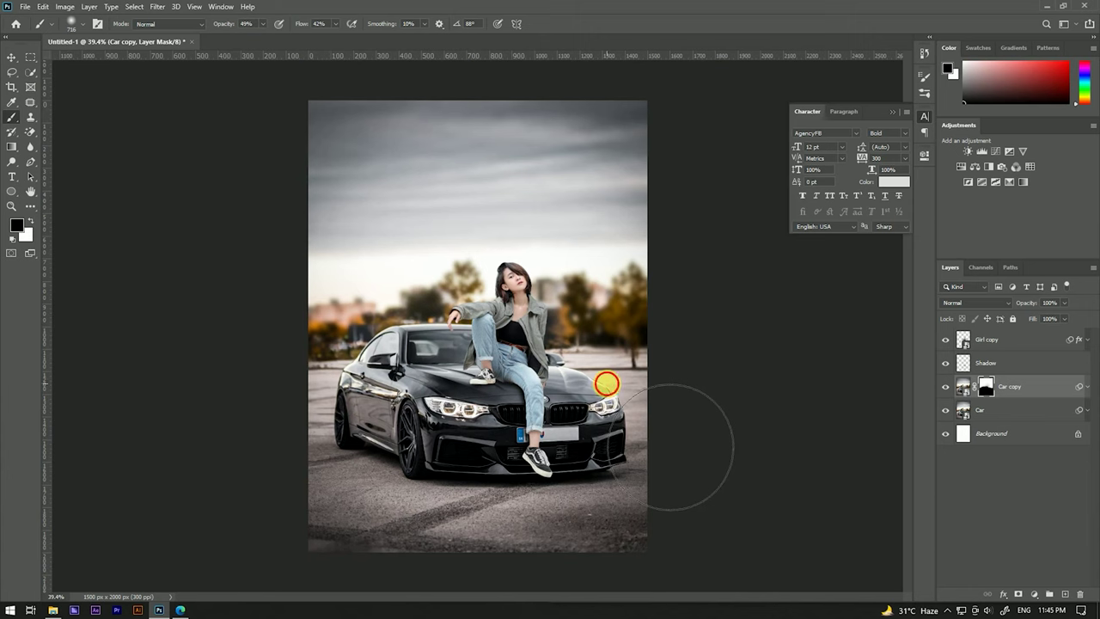
{"action": "scroll", "coordinate": [430, 473], "scroll_direction": "down", "scroll_amount": 1}
{"action": "scroll", "coordinate": [425, 403], "scroll_direction": "up", "scroll_amount": 1}
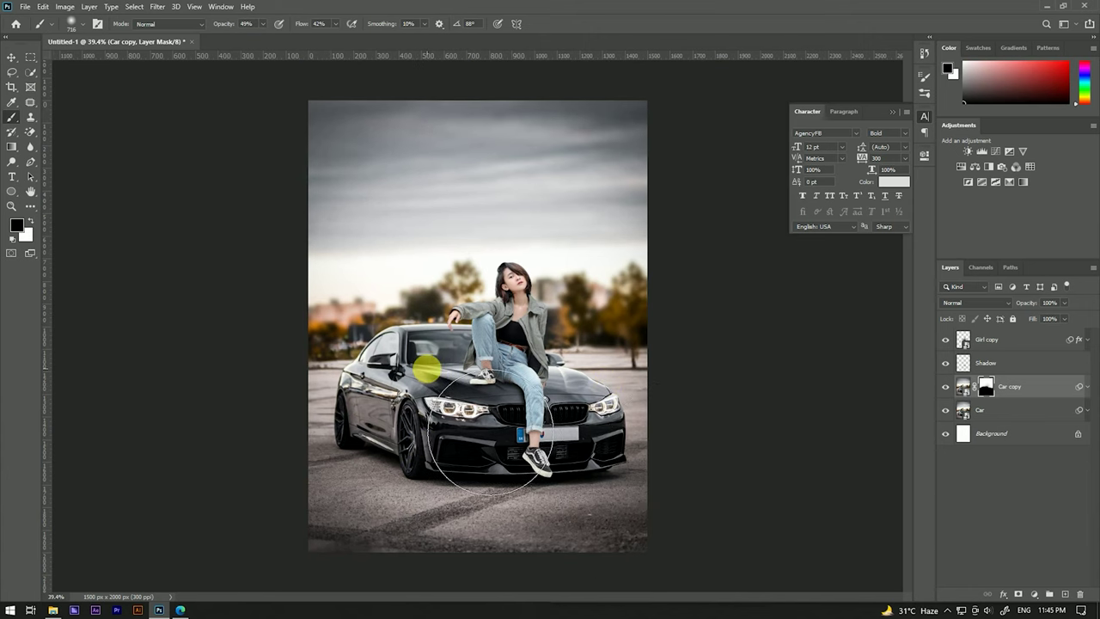
{"action": "key", "text": "v"}
{"action": "left_click", "coordinate": [479, 361]}
{"action": "scroll", "coordinate": [480, 361], "scroll_direction": "down", "scroll_amount": 1}
{"action": "scroll", "coordinate": [476, 348], "scroll_direction": "up", "scroll_amount": 2}
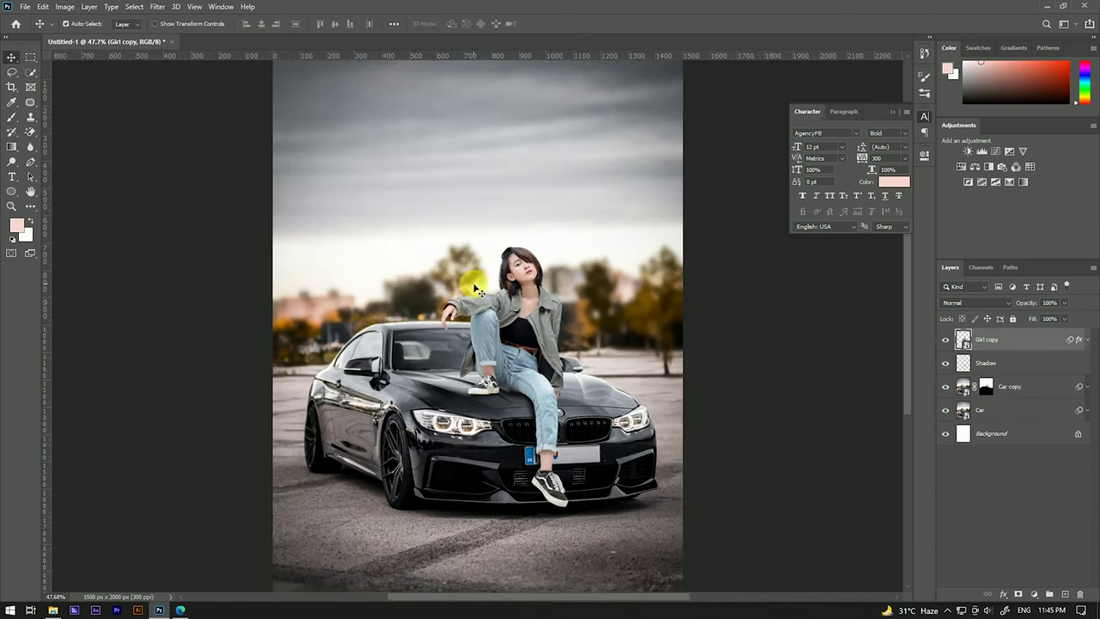
Group the four layers from Girl copy down to Car into Group 1.
{"action": "scroll", "coordinate": [498, 275], "scroll_direction": "down", "scroll_amount": 1}
{"action": "scroll", "coordinate": [502, 290], "scroll_direction": "up", "scroll_amount": 1}
{"action": "scroll", "coordinate": [507, 290], "scroll_direction": "down", "scroll_amount": 1}
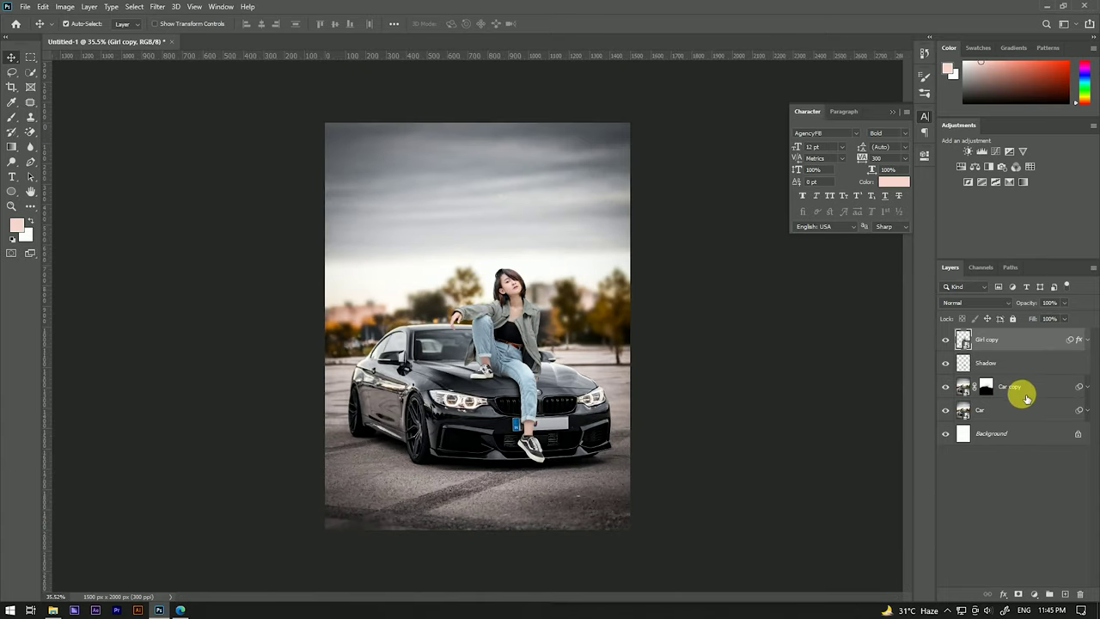
{"action": "scroll", "coordinate": [646, 344], "scroll_direction": "up", "scroll_amount": 2}
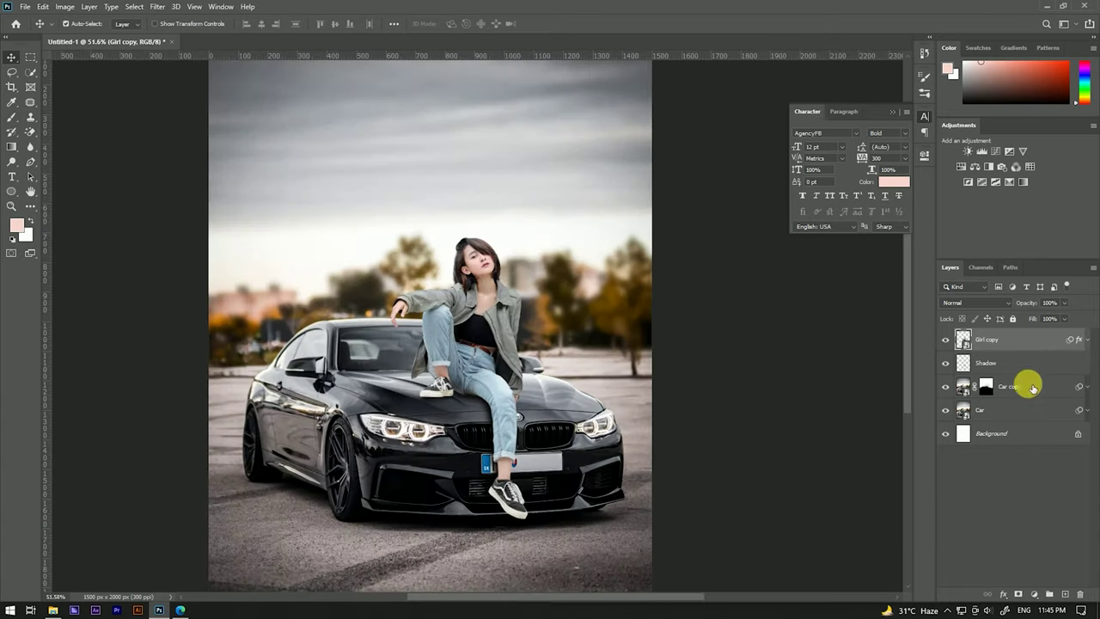
{"action": "left_click", "coordinate": [1025, 406], "text": "shift"}
{"action": "key", "text": "ctrl+g"}
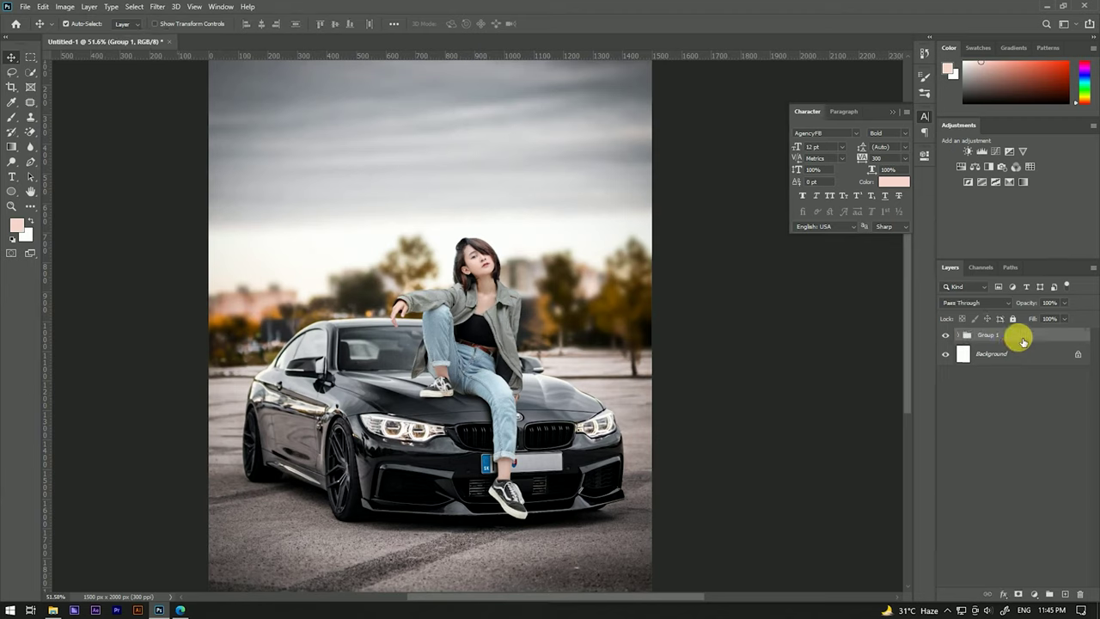
Duplicate Group 1 and convert Group 1 copy into a Smart Object.
{"action": "left_click_drag", "start_coordinate": [1040, 335], "coordinate": [1064, 593]}
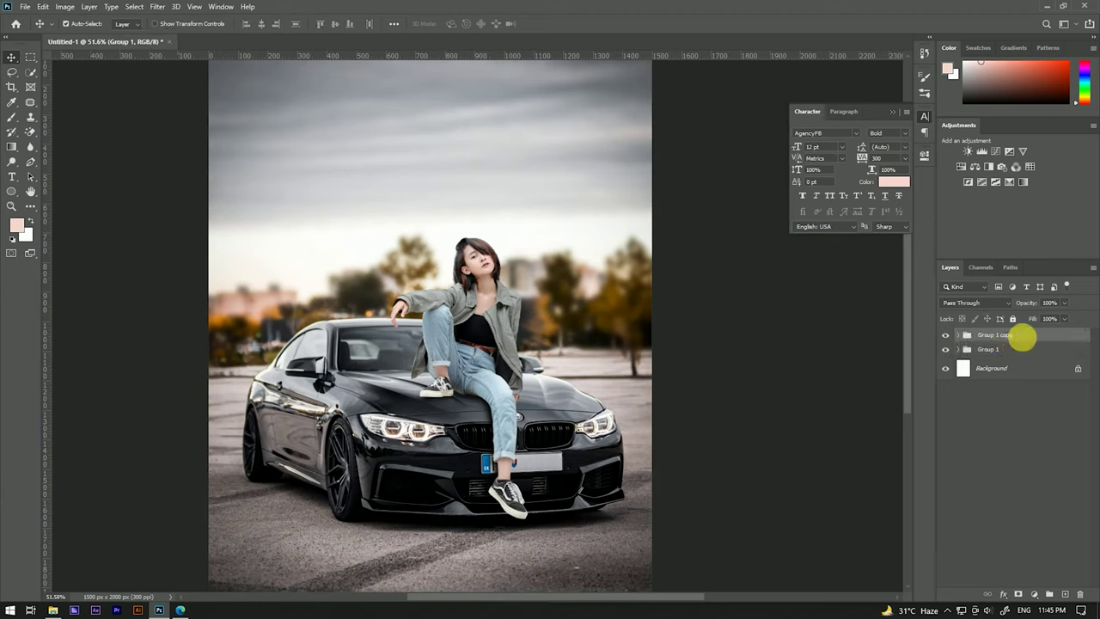
{"action": "right_click", "coordinate": [1027, 339]}
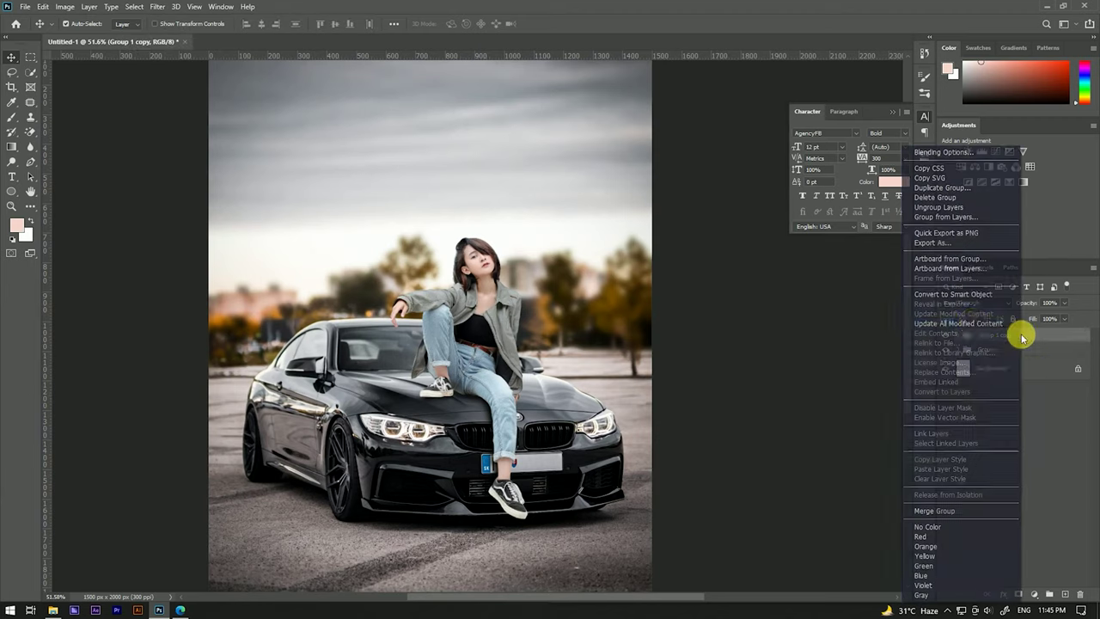
{"action": "left_click", "coordinate": [953, 294]}
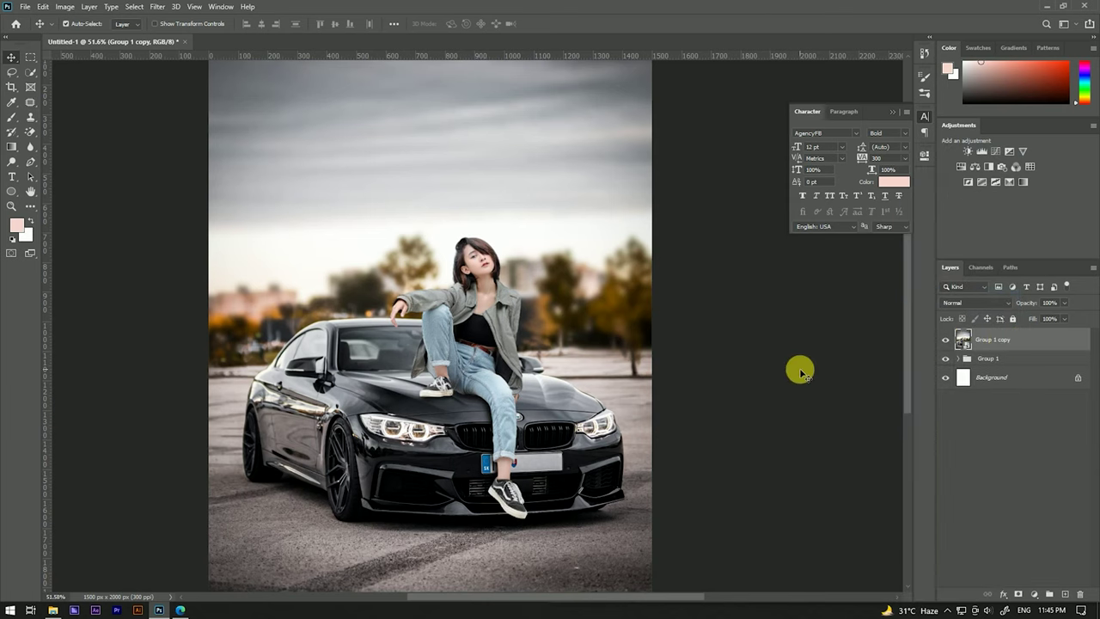
{"action": "scroll", "coordinate": [626, 367], "scroll_direction": "down", "scroll_amount": 3}
{"action": "scroll", "coordinate": [528, 319], "scroll_direction": "up", "scroll_amount": 1}
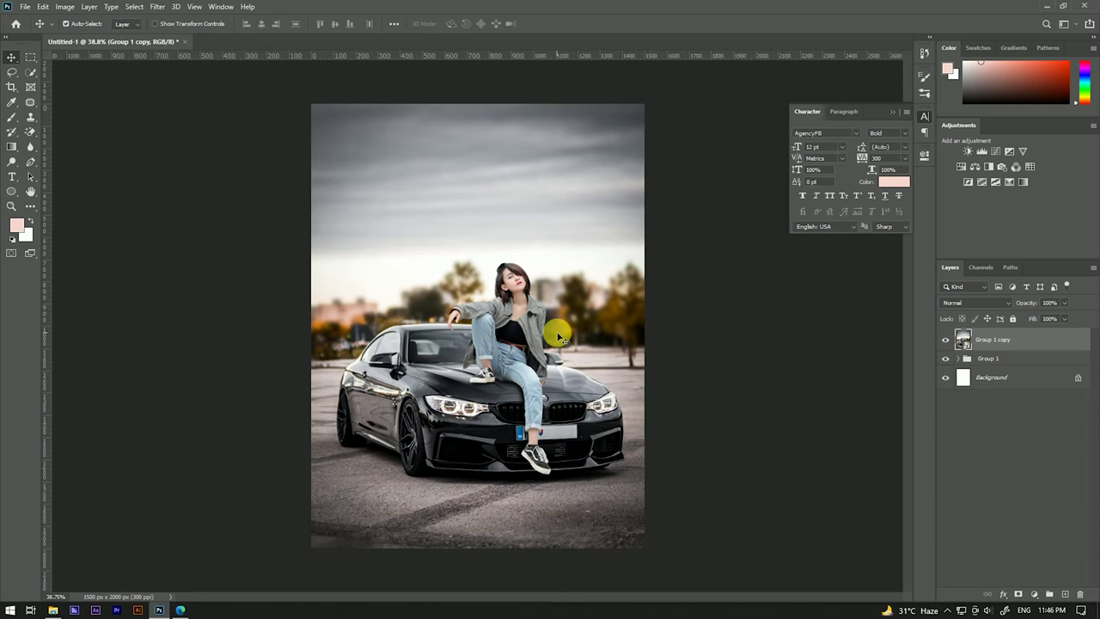
Scale Group 1 copy up to about 107%.
{"action": "key", "text": "ctrl+t"}
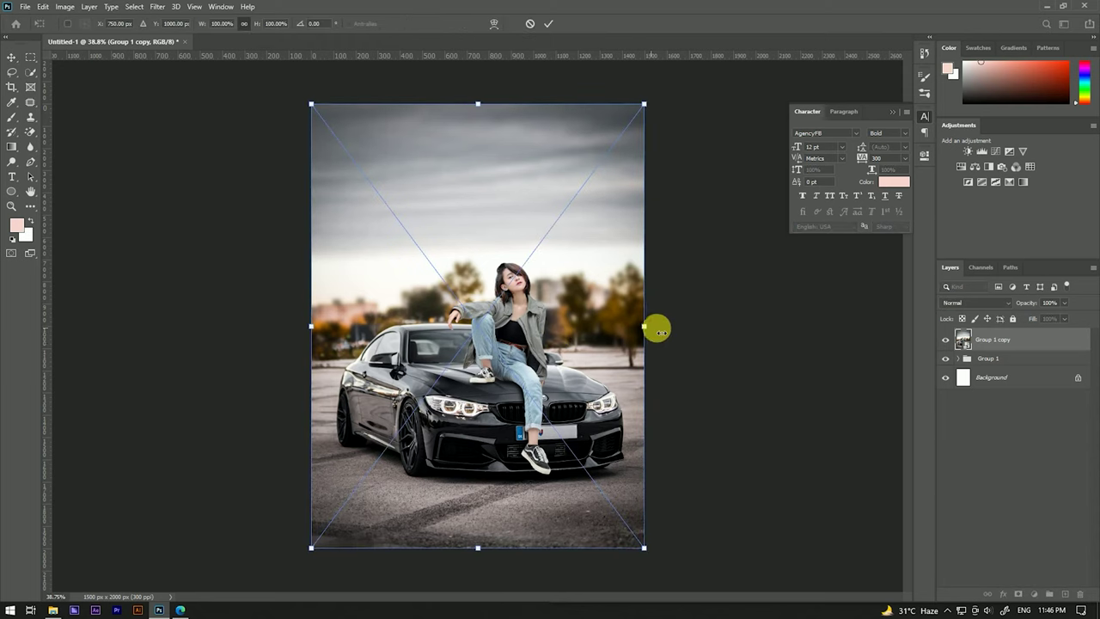
{"action": "left_click_drag", "start_coordinate": [658, 330], "coordinate": [625, 326]}
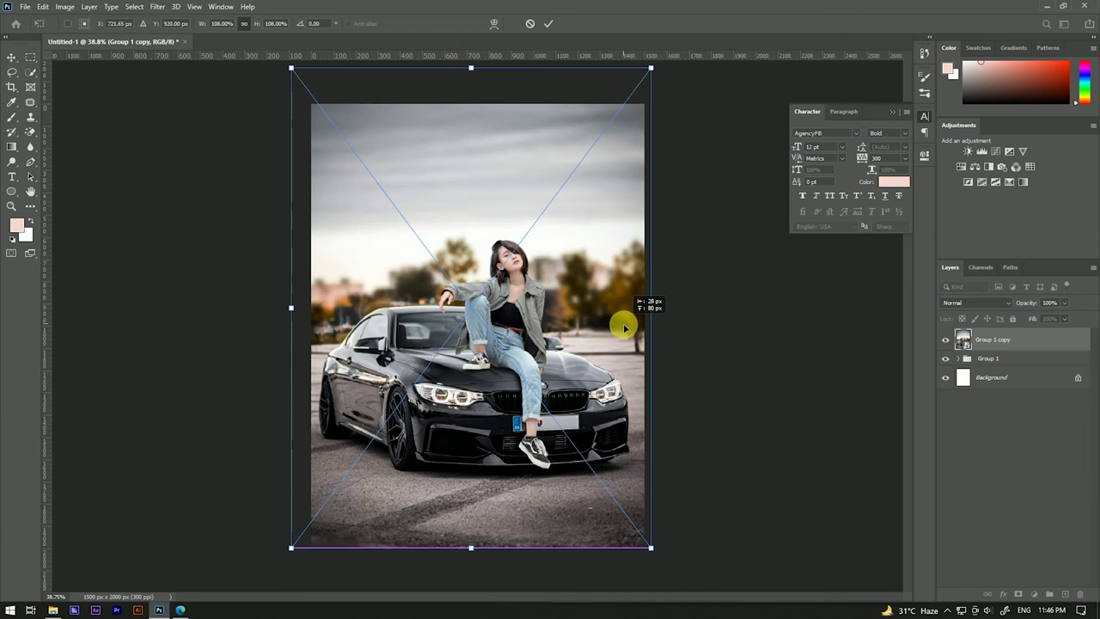
{"action": "left_click_drag", "start_coordinate": [650, 308], "coordinate": [653, 311]}
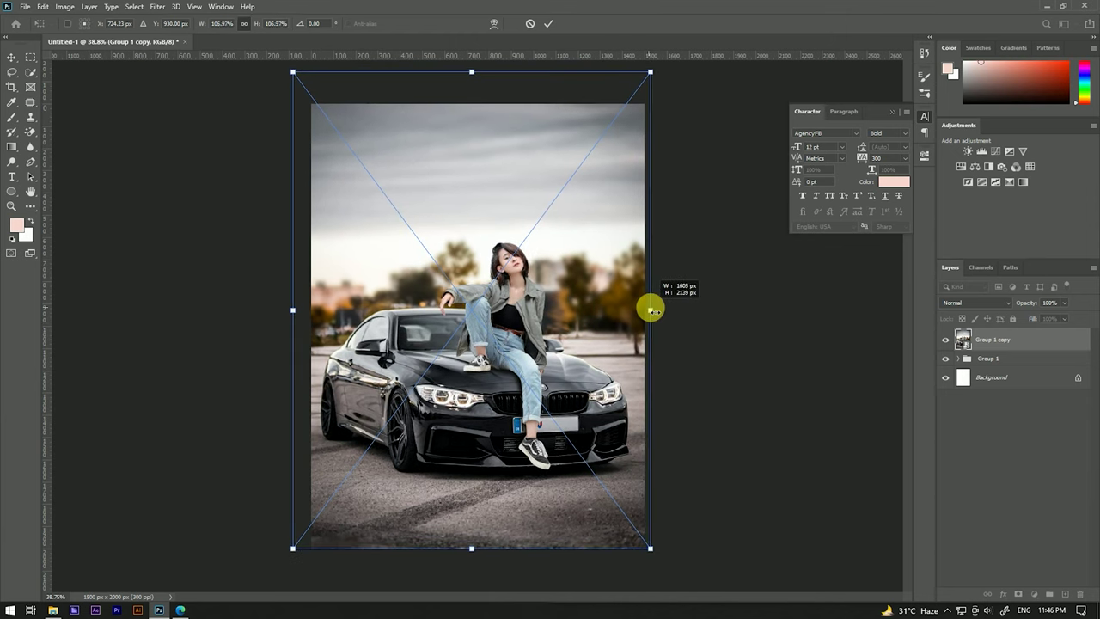
{"action": "left_click", "coordinate": [548, 24]}
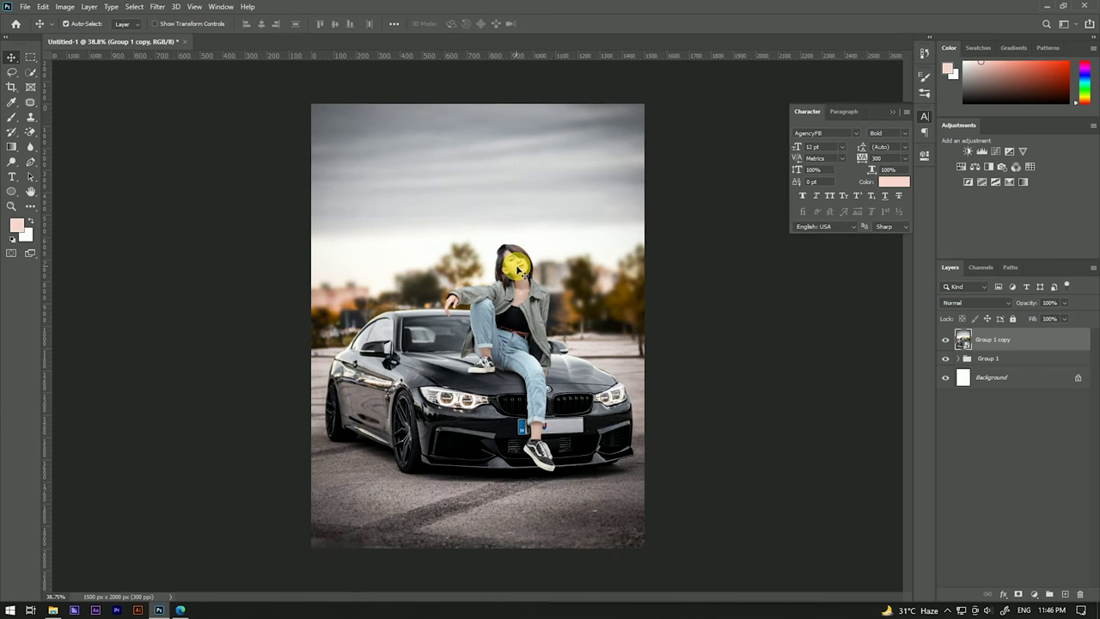
{"action": "scroll", "coordinate": [518, 270], "scroll_direction": "down", "scroll_amount": 2}
{"action": "scroll", "coordinate": [518, 275], "scroll_direction": "up", "scroll_amount": 3}
{"action": "scroll", "coordinate": [519, 289], "scroll_direction": "up", "scroll_amount": 2}
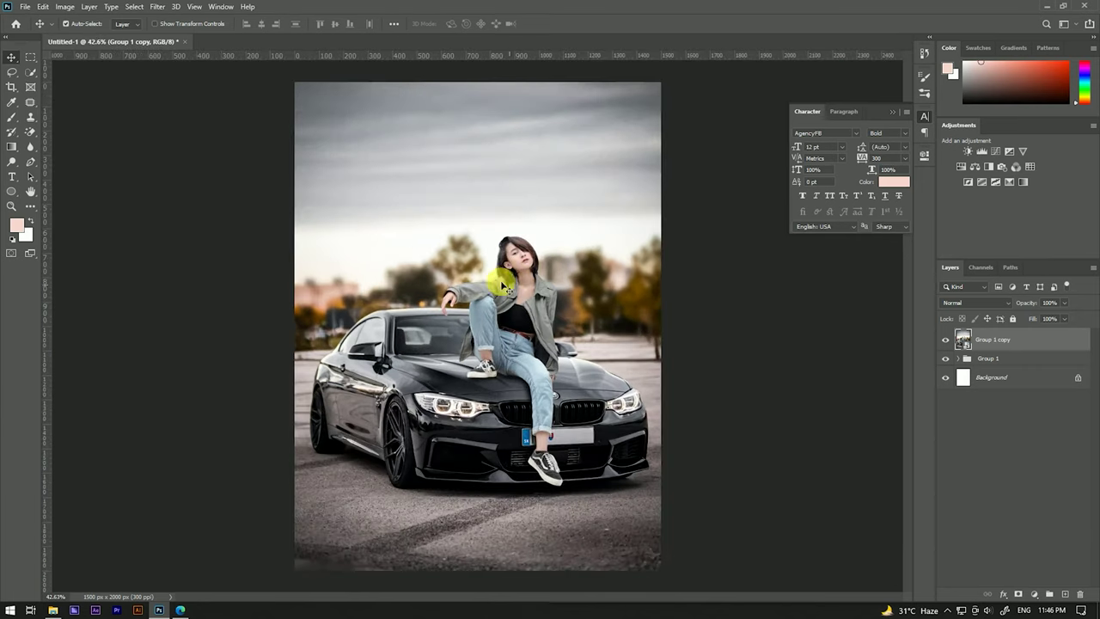
{"action": "scroll", "coordinate": [507, 287], "scroll_direction": "down", "scroll_amount": 4}
{"action": "scroll", "coordinate": [507, 285], "scroll_direction": "up", "scroll_amount": 2}
{"action": "scroll", "coordinate": [507, 284], "scroll_direction": "down", "scroll_amount": 1}
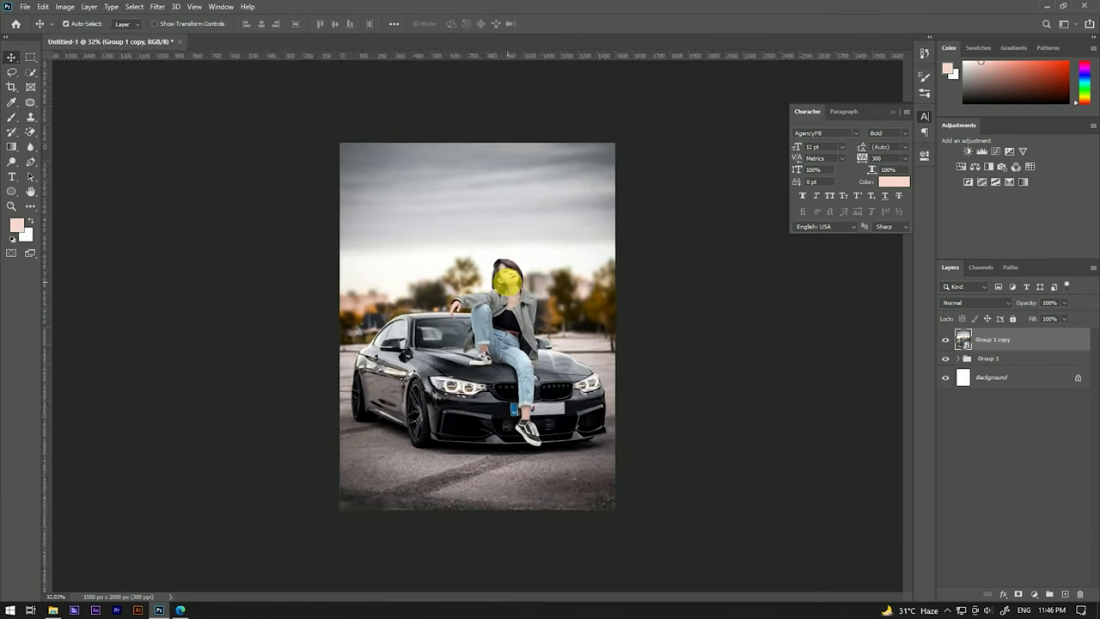
{"action": "scroll", "coordinate": [508, 285], "scroll_direction": "down", "scroll_amount": 1}
{"action": "scroll", "coordinate": [508, 283], "scroll_direction": "up", "scroll_amount": 2}
{"action": "scroll", "coordinate": [572, 238], "scroll_direction": "up", "scroll_amount": 1}
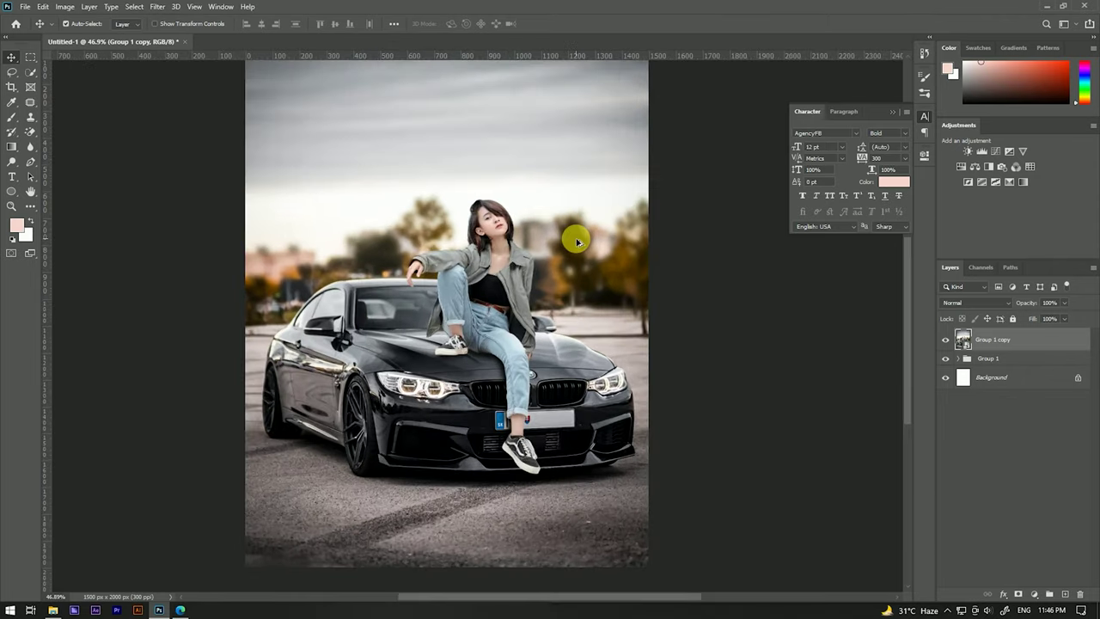
{"action": "scroll", "coordinate": [572, 238], "scroll_direction": "down", "scroll_amount": 1}
Duplicate it as Group 1 copy 2 and commit a crop of the image.
{"action": "mouse_move", "coordinate": [1072, 339]}
{"action": "left_mouse_down"}
{"action": "mouse_move", "coordinate": [1066, 540]}
{"action": "mouse_move", "coordinate": [1048, 593]}
{"action": "left_mouse_up"}
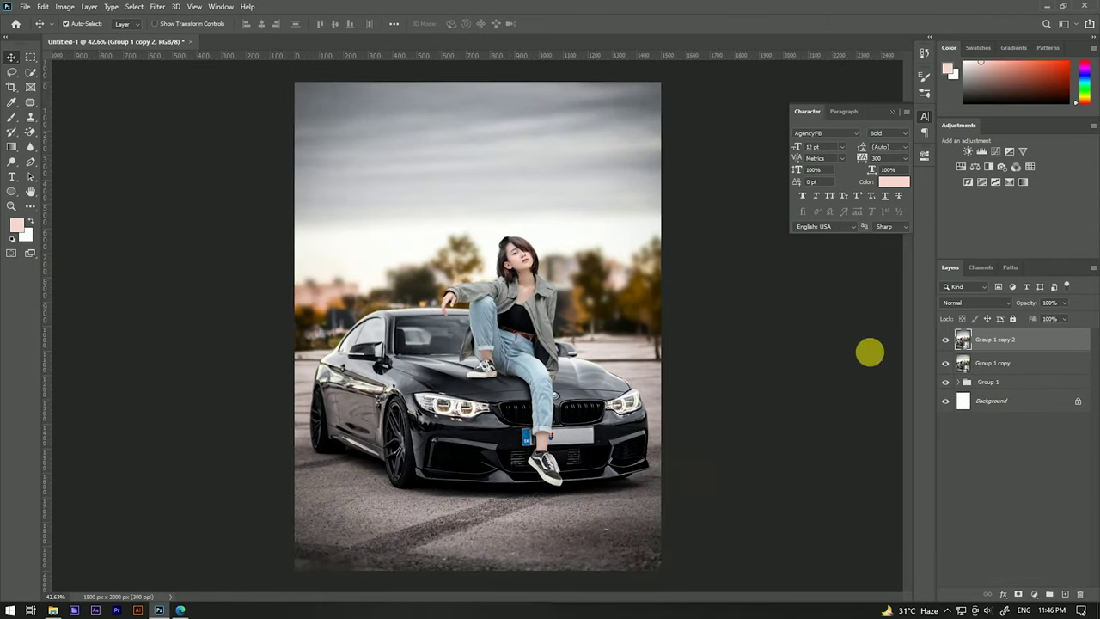
{"action": "scroll", "coordinate": [581, 353], "scroll_direction": "down", "scroll_amount": 2}
{"action": "right_click", "coordinate": [1031, 342]}
{"action": "left_click", "coordinate": [903, 314]}
{"action": "key", "text": "c"}
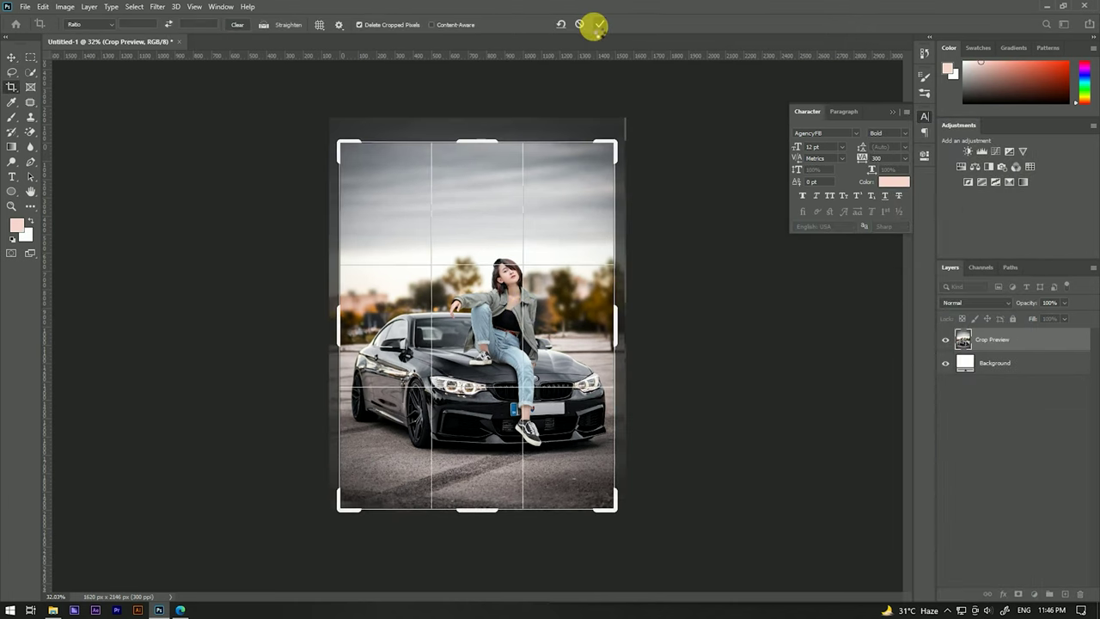
{"action": "left_click", "coordinate": [597, 27]}
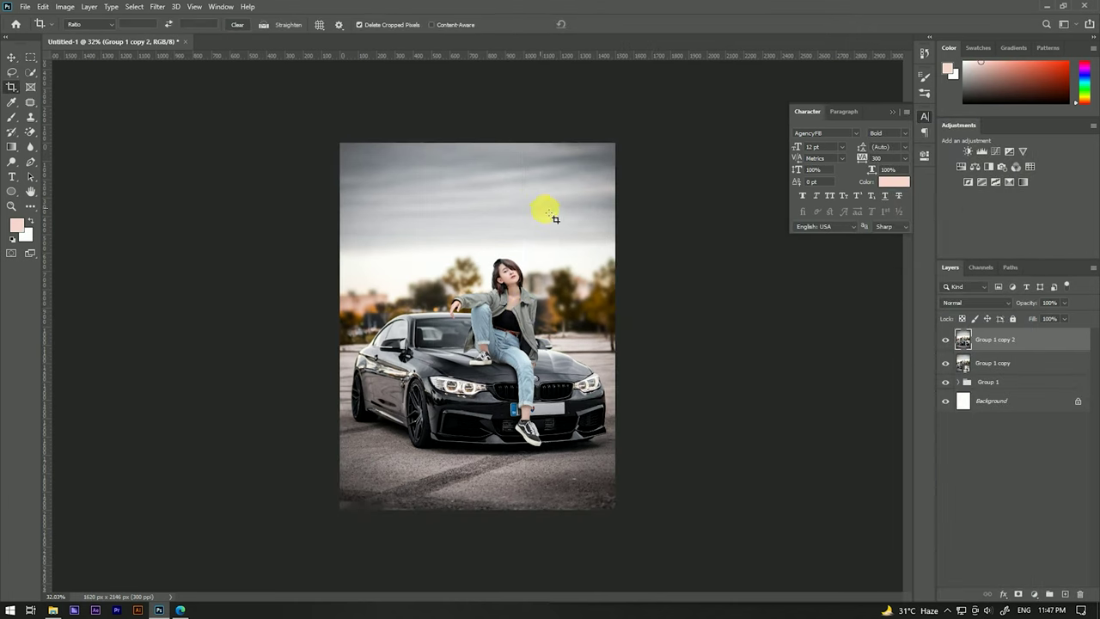
{"action": "key", "text": "v"}
{"action": "right_click", "coordinate": [1040, 343]}
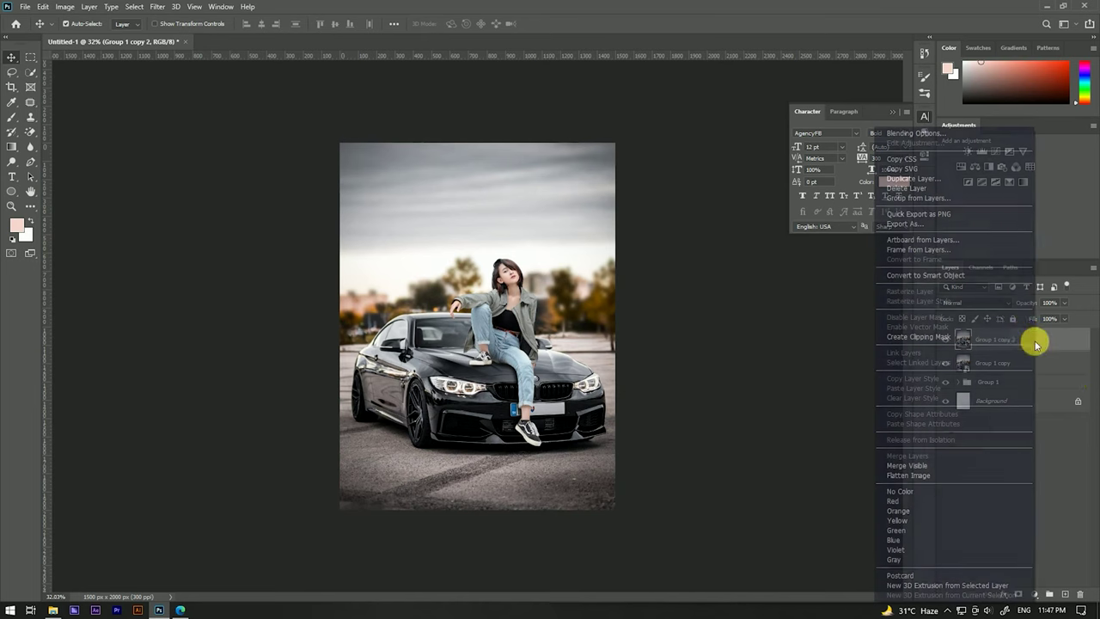
Convert Group 1 copy 2 to a smart object and raise its contrast in Camera Raw.
{"action": "left_click", "coordinate": [913, 278]}
{"action": "left_click", "coordinate": [160, 7]}
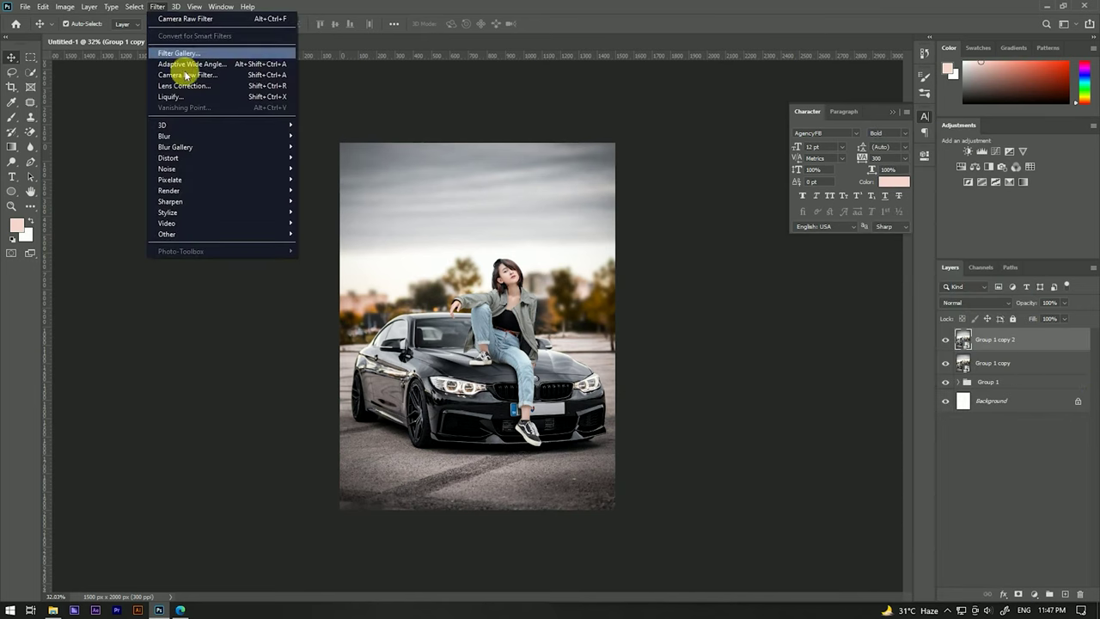
{"action": "left_click", "coordinate": [185, 75]}
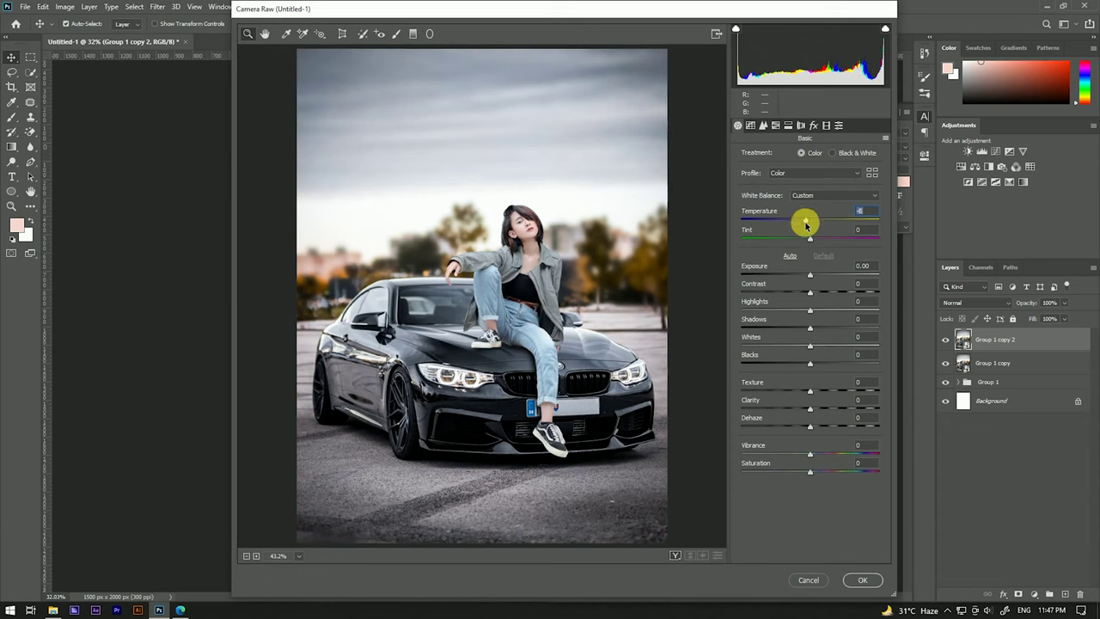
{"action": "left_click_drag", "start_coordinate": [816, 286], "coordinate": [827, 289]}
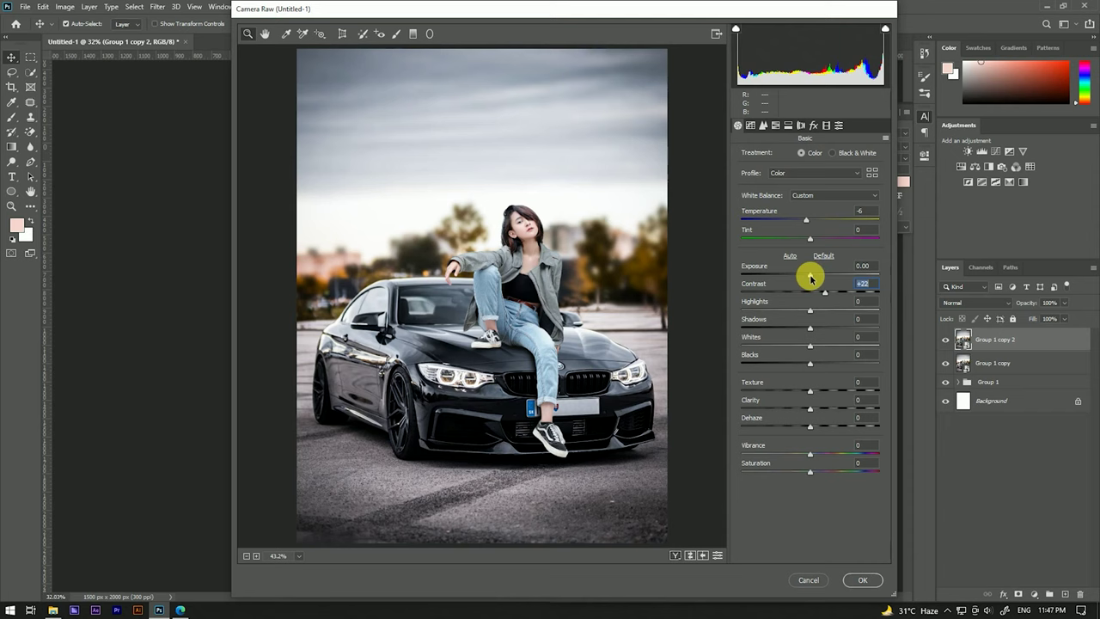
Add a -45 dark vignette and teal-shifted calibration (red hue -8, blue hue -61), then apply.
{"action": "left_click", "coordinate": [812, 129]}
{"action": "left_click_drag", "start_coordinate": [809, 273], "coordinate": [795, 273]}
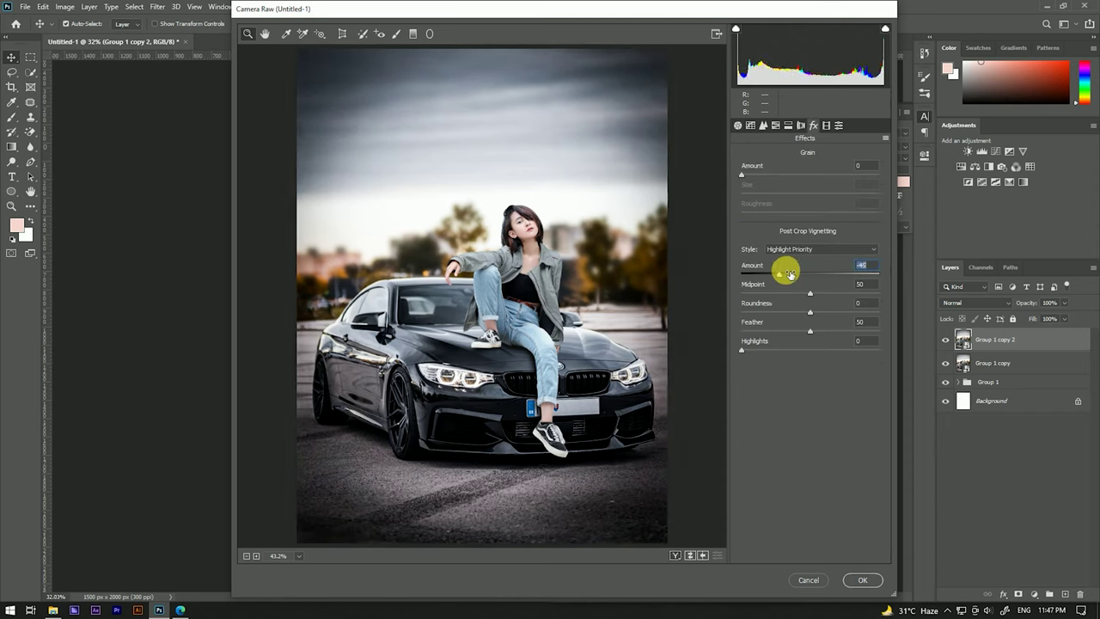
{"action": "left_click_drag", "start_coordinate": [789, 274], "coordinate": [790, 274]}
{"action": "left_click", "coordinate": [827, 126]}
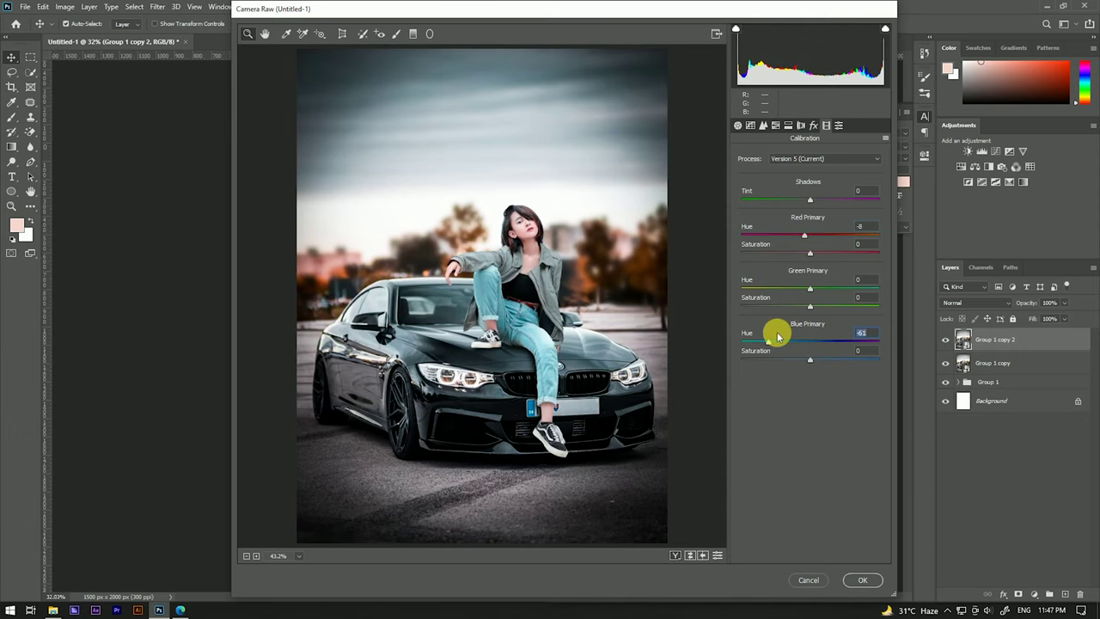
{"action": "left_click", "coordinate": [862, 579]}
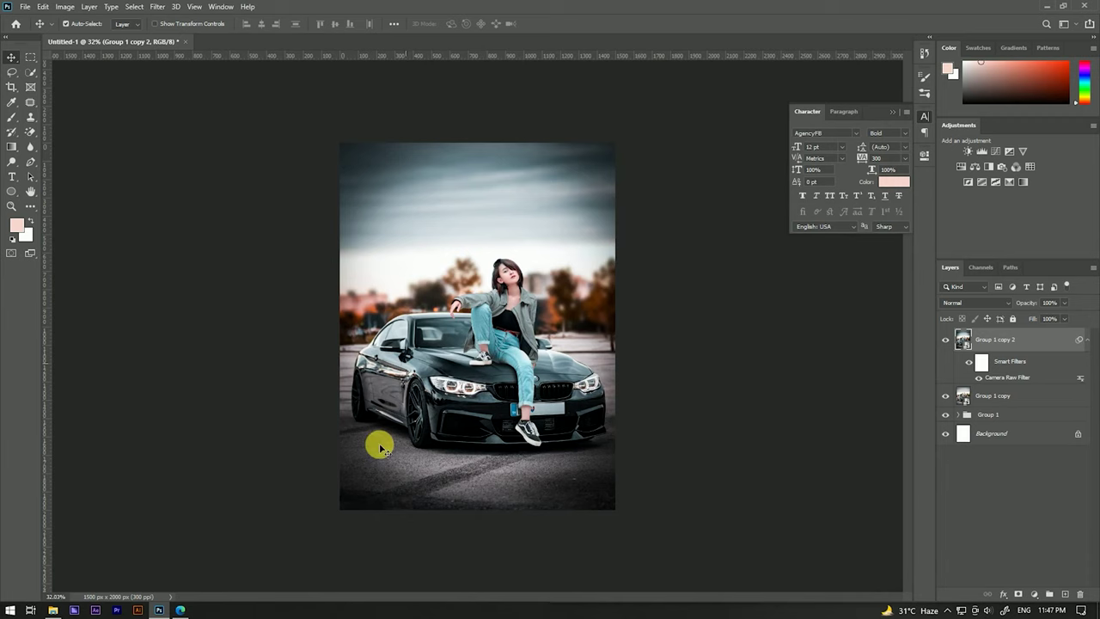
{"action": "scroll", "coordinate": [542, 418], "scroll_direction": "down", "scroll_amount": 3}
{"action": "scroll", "coordinate": [543, 418], "scroll_direction": "up", "scroll_amount": 2}
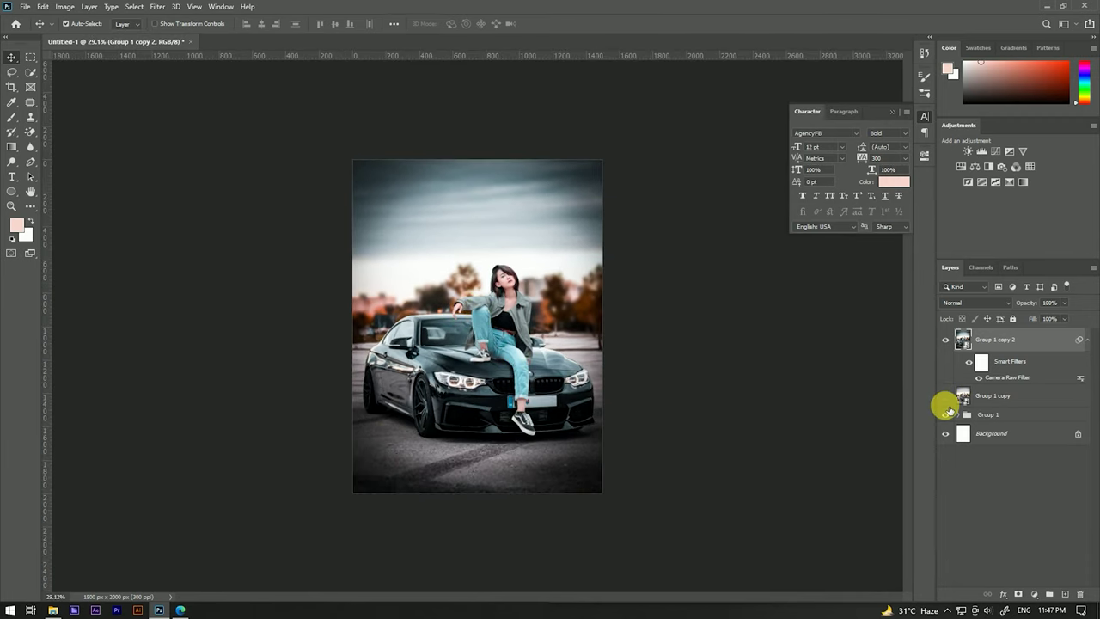
{"action": "scroll", "coordinate": [490, 295], "scroll_direction": "up", "scroll_amount": 3}
{"action": "scroll", "coordinate": [499, 295], "scroll_direction": "down", "scroll_amount": 2}
{"action": "scroll", "coordinate": [504, 267], "scroll_direction": "up", "scroll_amount": 1}
{"action": "scroll", "coordinate": [506, 268], "scroll_direction": "up", "scroll_amount": 1}
{"action": "scroll", "coordinate": [512, 247], "scroll_direction": "down", "scroll_amount": 3}
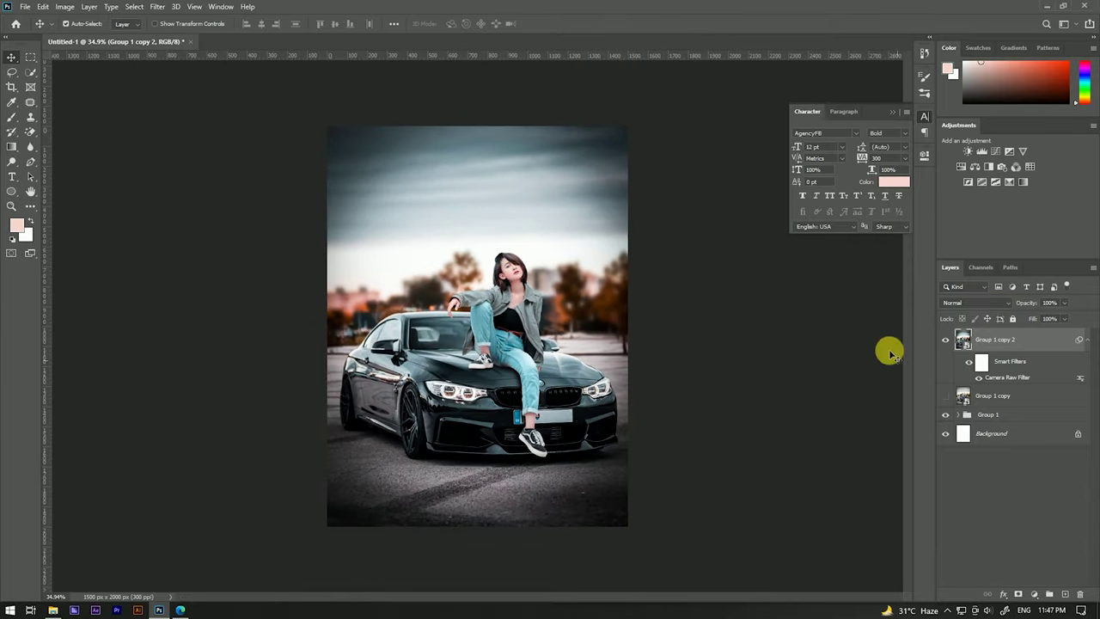
{"action": "scroll", "coordinate": [501, 279], "scroll_direction": "down", "scroll_amount": 2}
{"action": "scroll", "coordinate": [513, 307], "scroll_direction": "up", "scroll_amount": 3}
{"action": "scroll", "coordinate": [516, 307], "scroll_direction": "up", "scroll_amount": 4}
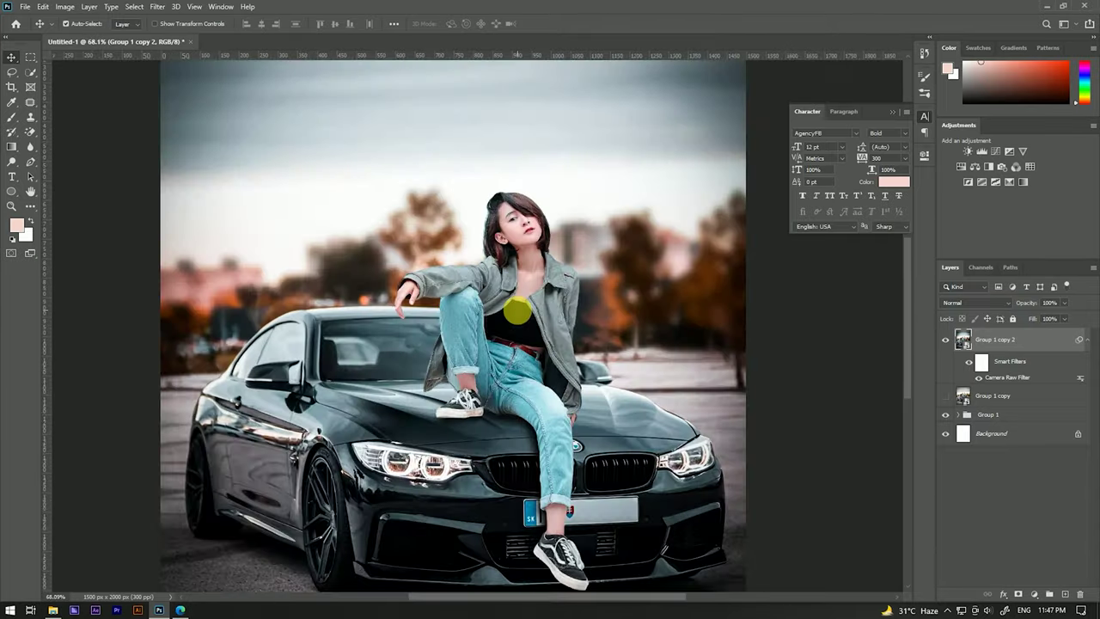
{"action": "scroll", "coordinate": [615, 325], "scroll_direction": "down", "scroll_amount": 1}
{"action": "scroll", "coordinate": [614, 314], "scroll_direction": "down", "scroll_amount": 2}
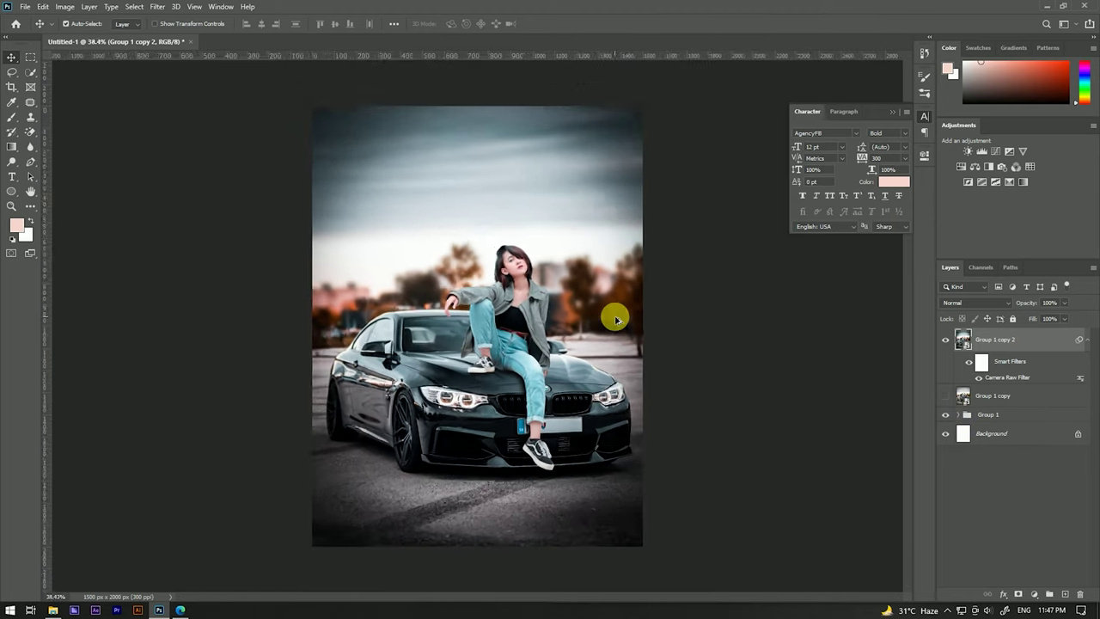
{"action": "scroll", "coordinate": [604, 315], "scroll_direction": "down", "scroll_amount": 2}
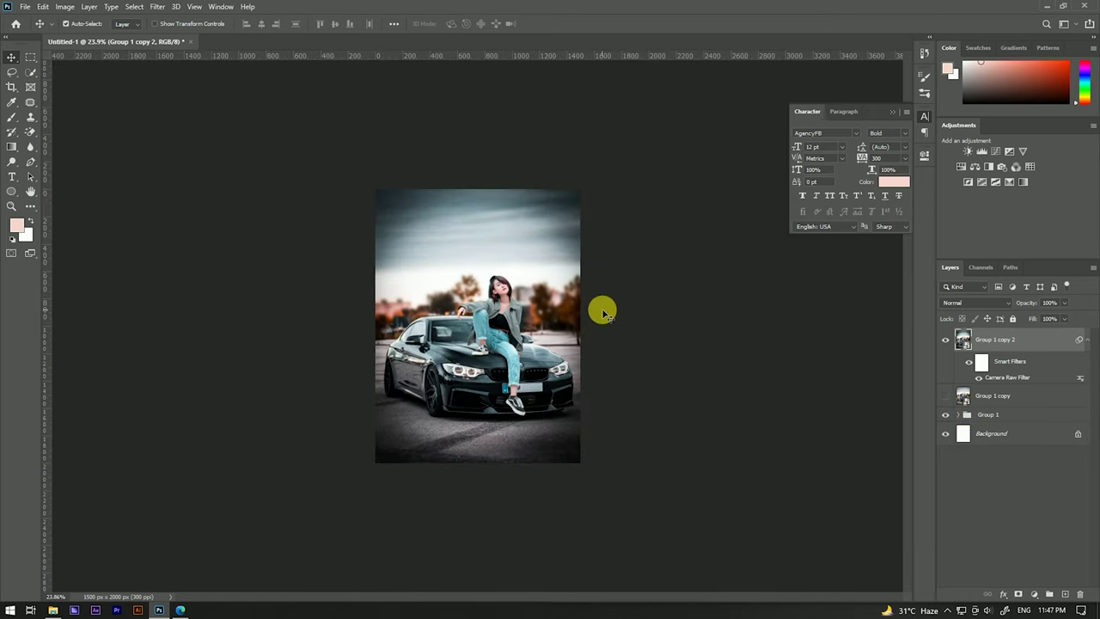
{"action": "scroll", "coordinate": [602, 311], "scroll_direction": "up", "scroll_amount": 3}
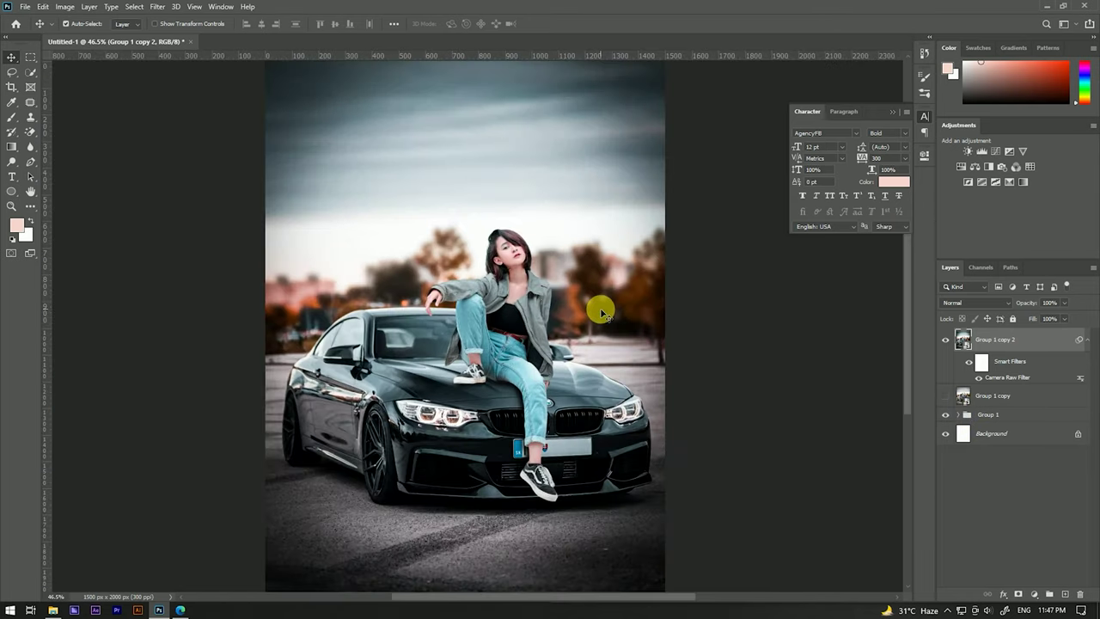